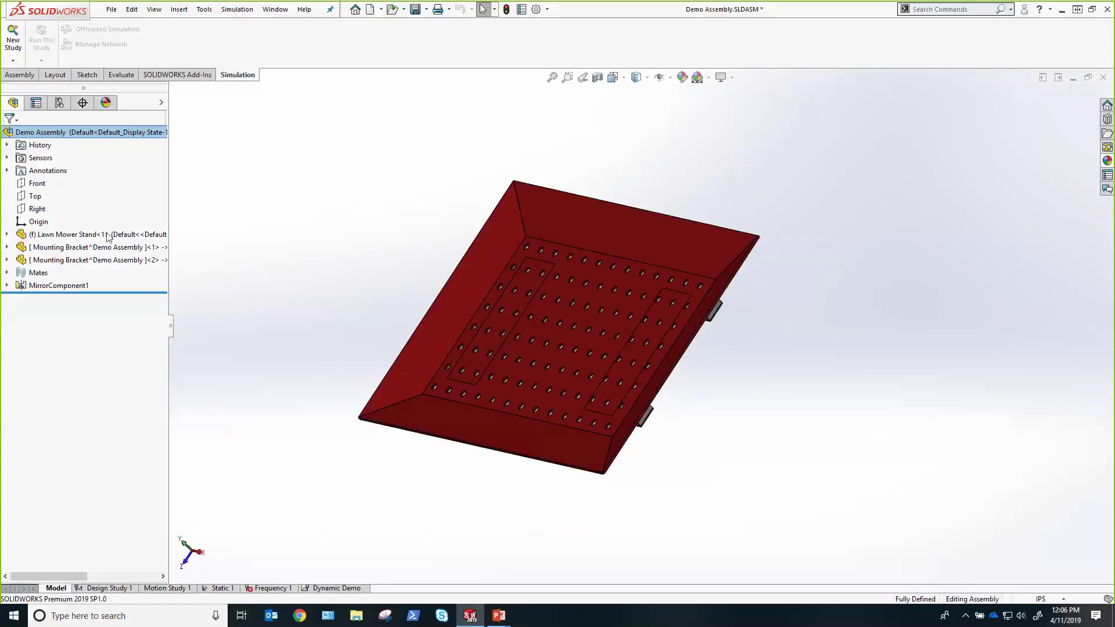
# - Review the results of Design Study 1 for the assembly, then return to the model
pyautogui.moveTo(618, 331); pyautogui.dragTo(819, 393, button='middle')
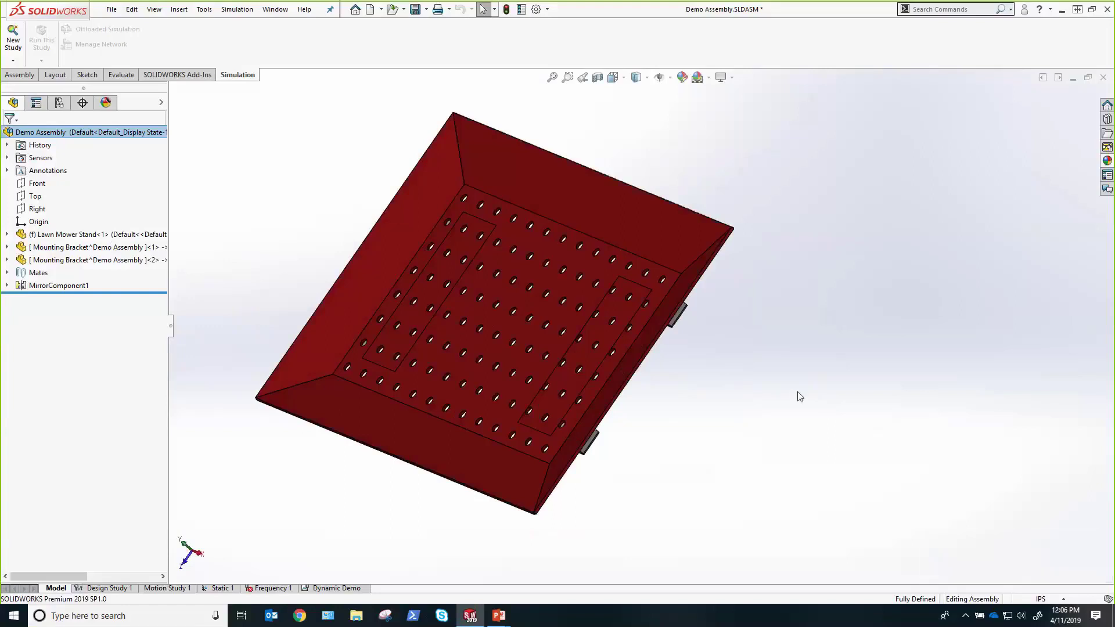
pyautogui.click(124, 589)
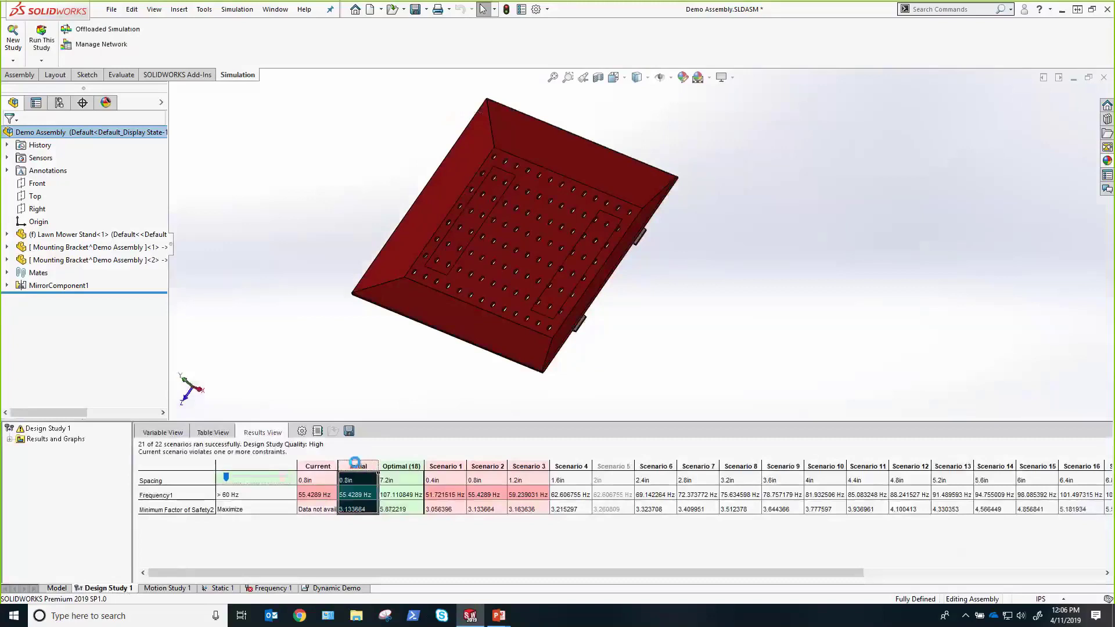
pyautogui.click(56, 588)
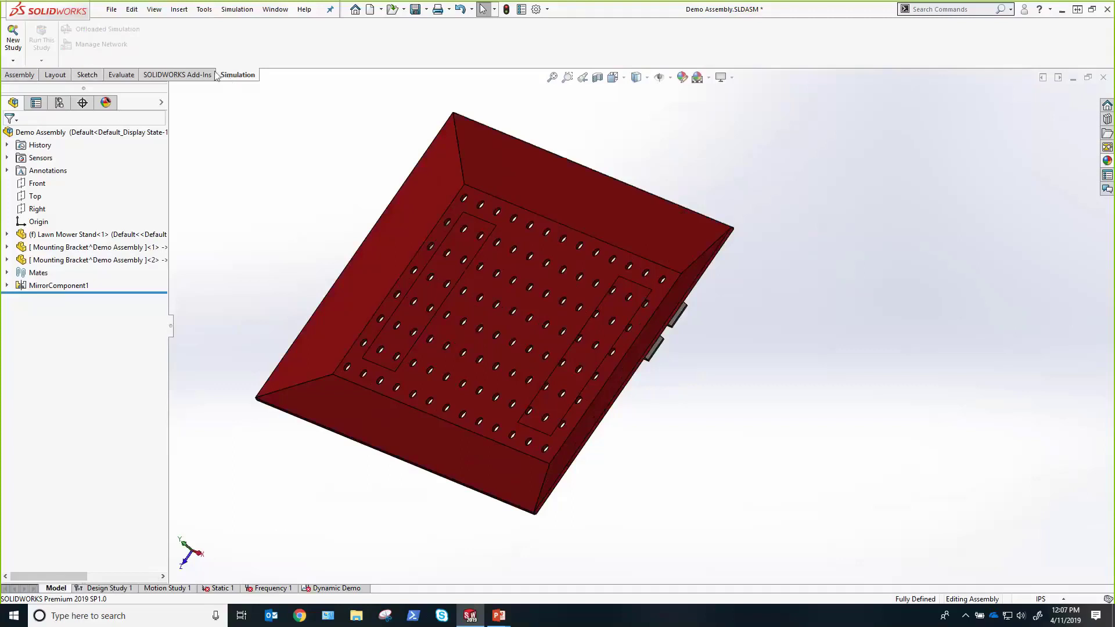
# - Create a new static simulation study for the assembly, keeping the default study name
pyautogui.click(12, 47)
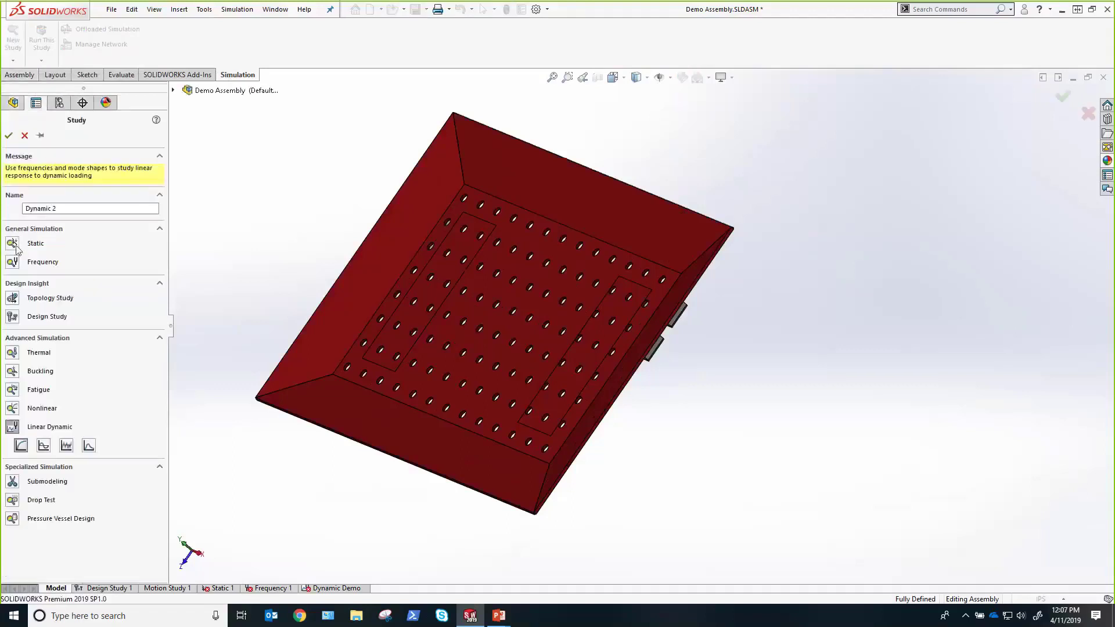
pyautogui.click(13, 245)
pyautogui.click(74, 209)
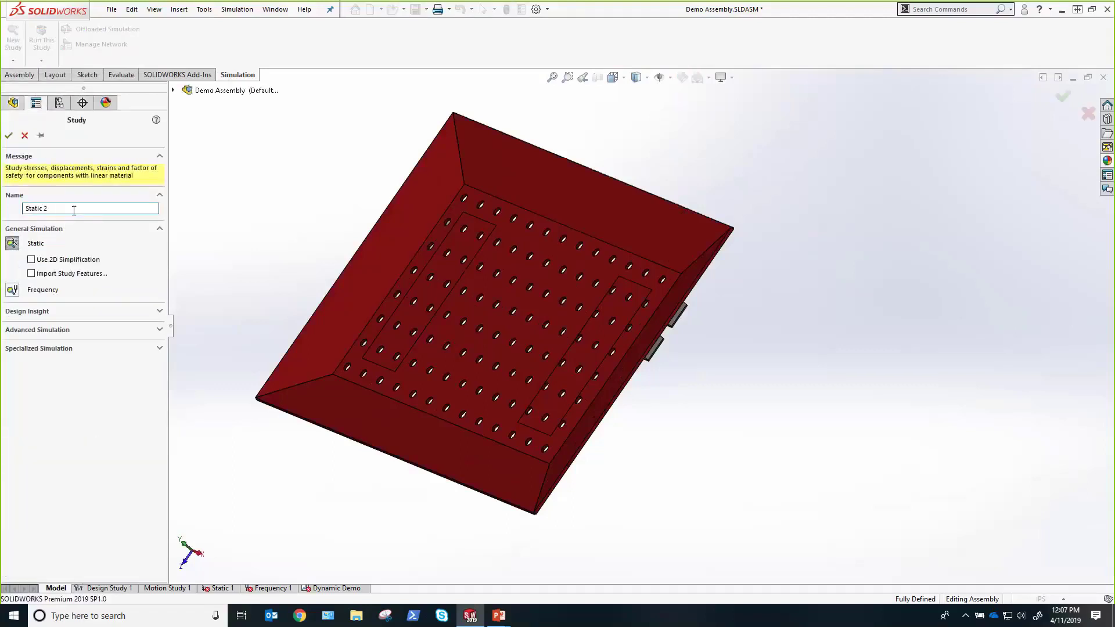
pyautogui.click(9, 135)
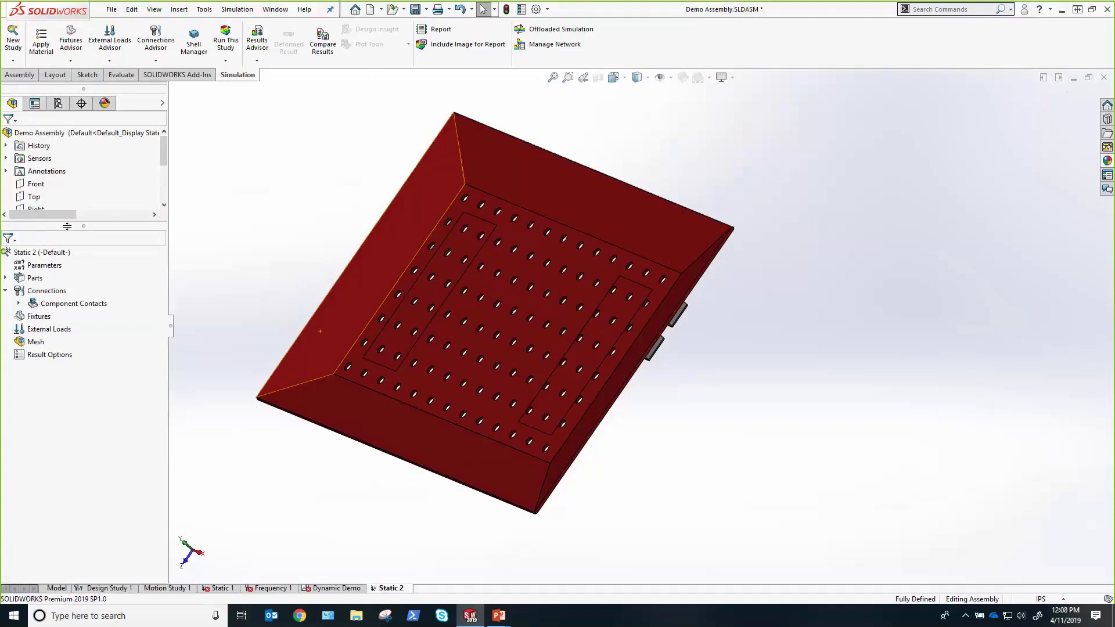
# - Examine the Sheet-Metal, Base-Flange1 and Miter Flange1 features that make up the Lawn Mower Stand part
pyautogui.moveTo(66, 226); pyautogui.dragTo(81, 367)
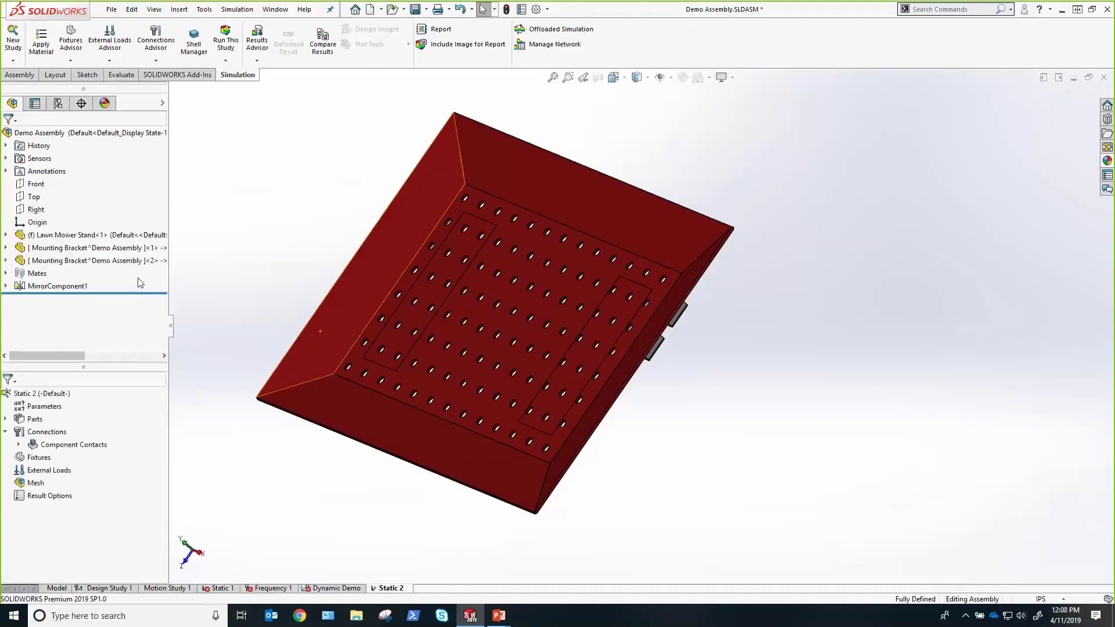
pyautogui.click(94, 236)
pyautogui.click(7, 236)
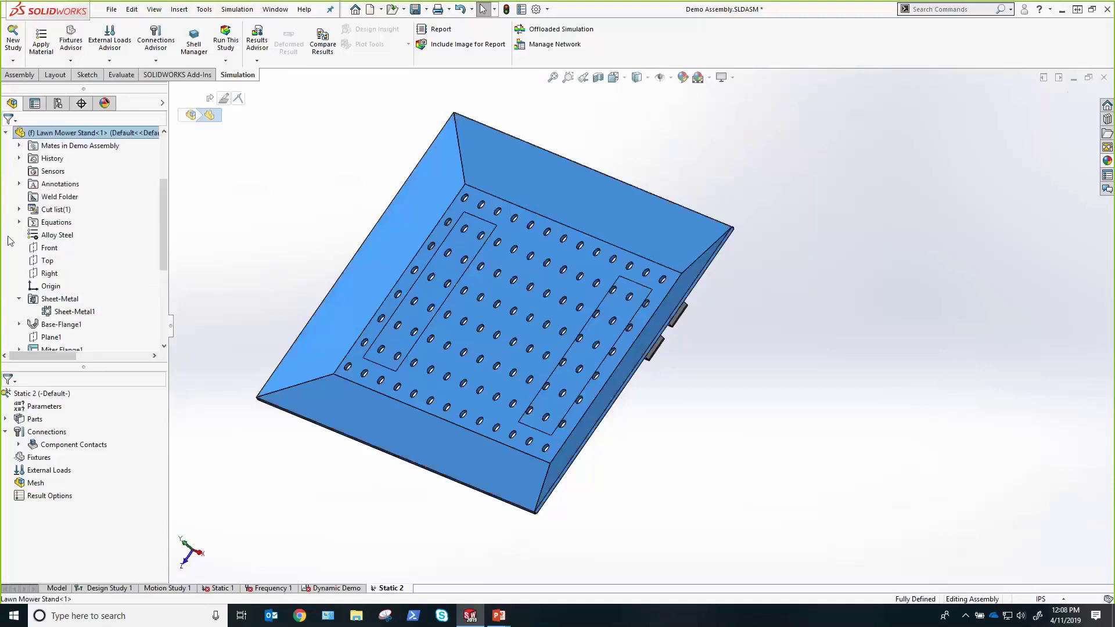
pyautogui.click(53, 299)
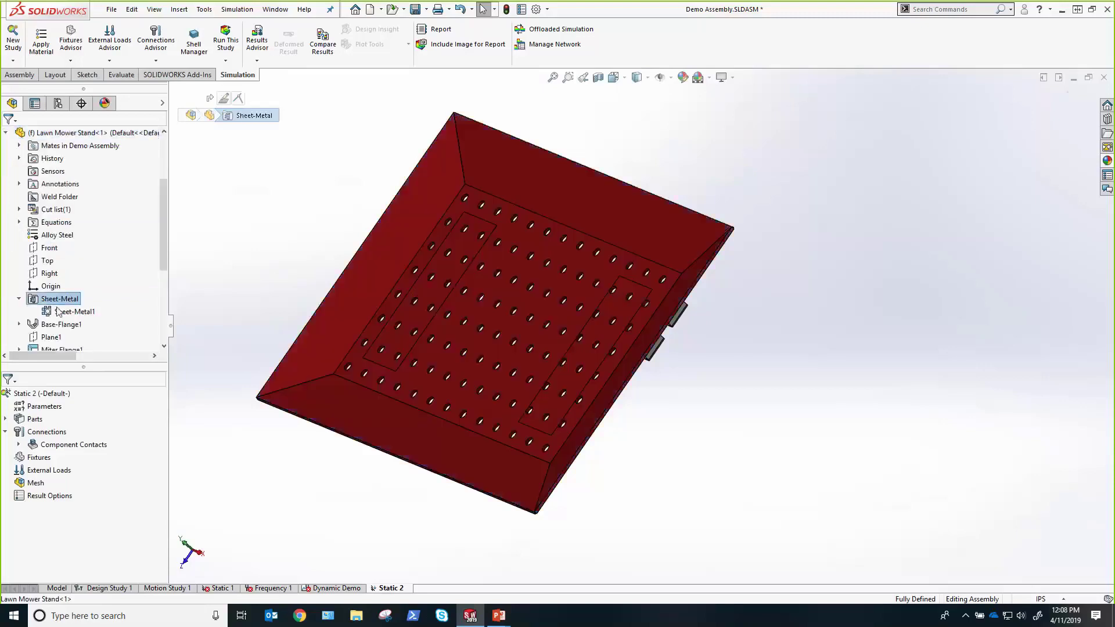
pyautogui.click(61, 324)
pyautogui.scroll(-2, 64, 290)
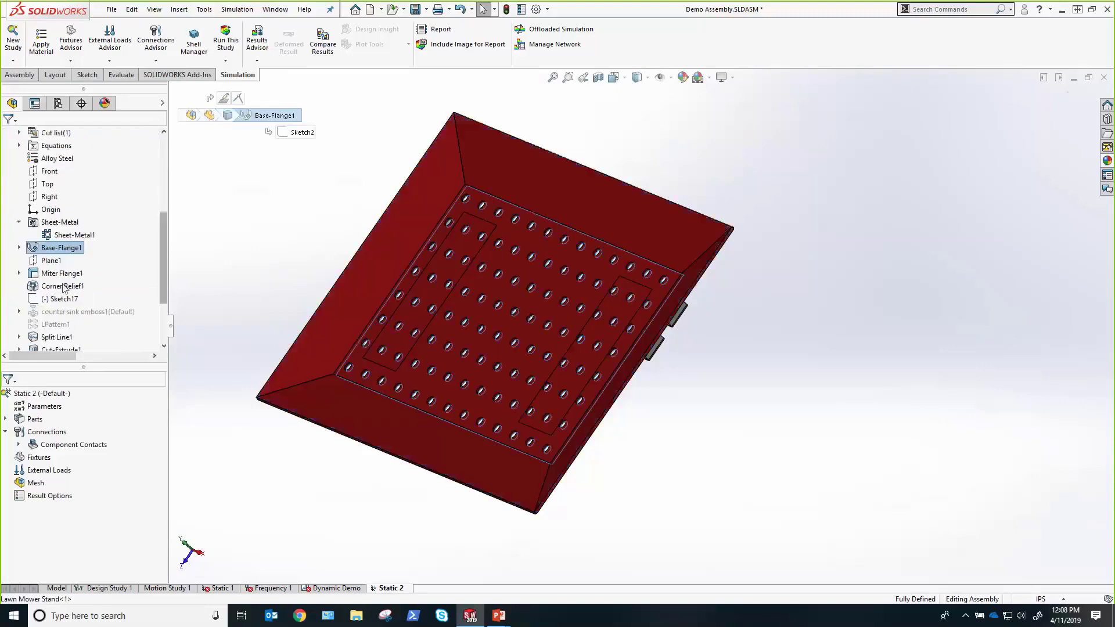
pyautogui.click(61, 273)
pyautogui.moveTo(162, 273); pyautogui.dragTo(162, 203)
pyautogui.click(7, 212)
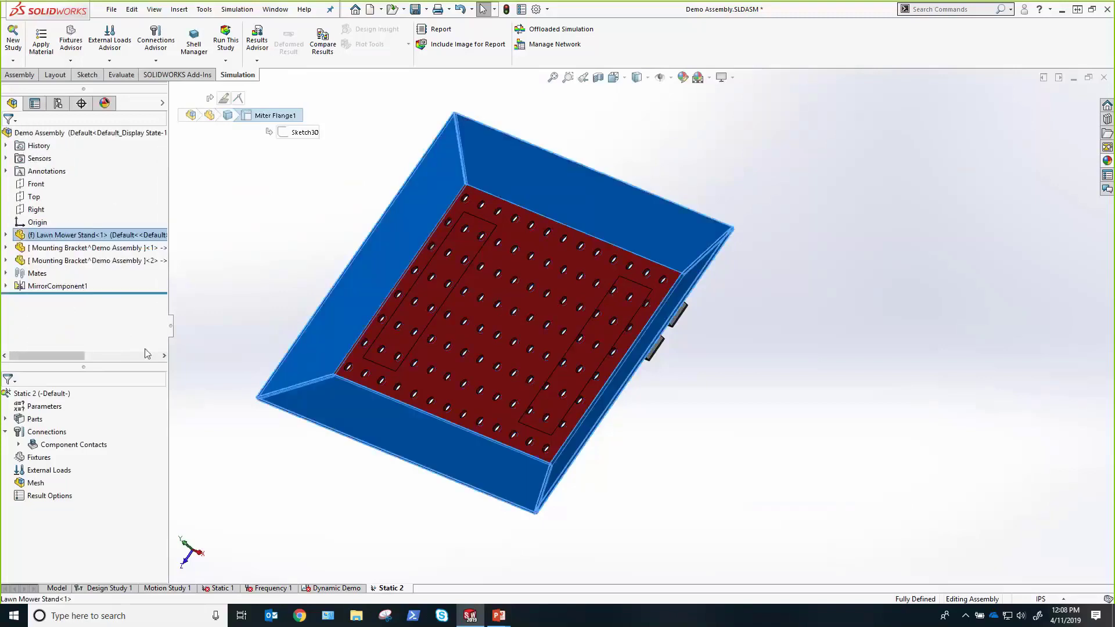
pyautogui.moveTo(102, 260); pyautogui.dragTo(103, 238)
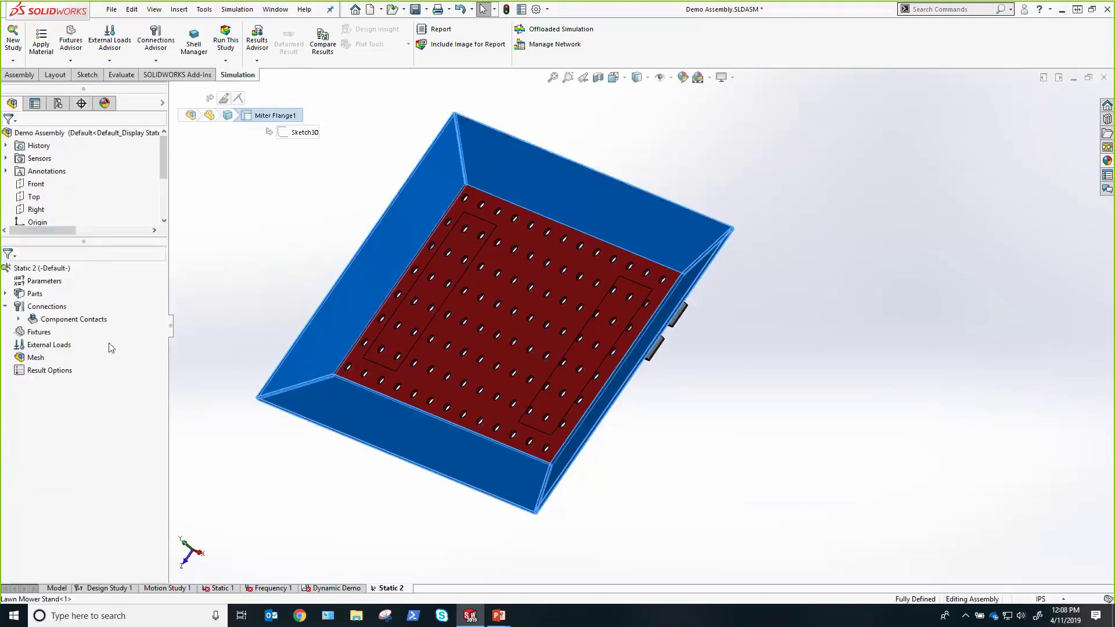
# - Apply the Alloy Steel material to all parts in the static study
pyautogui.rightClick(32, 294)
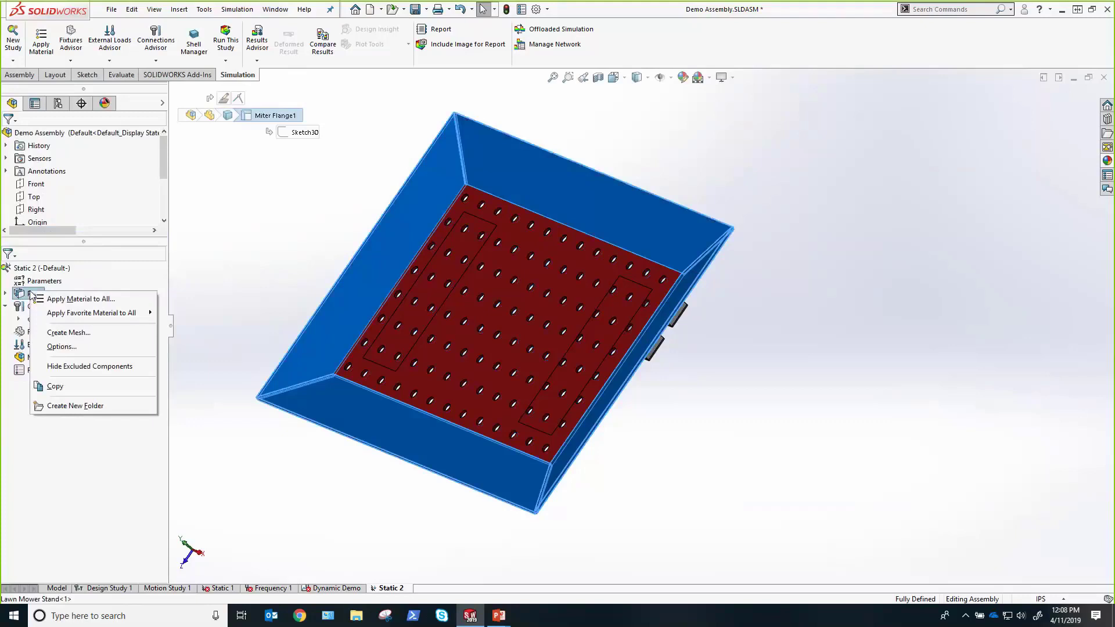
pyautogui.click(56, 300)
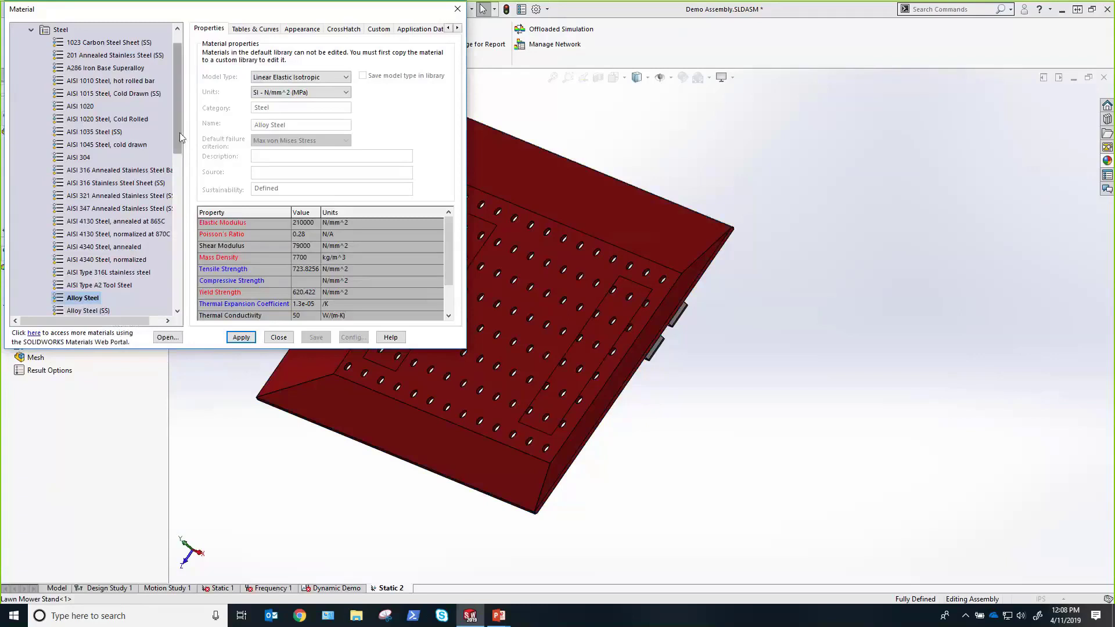
pyautogui.moveTo(176, 133); pyautogui.dragTo(166, 258)
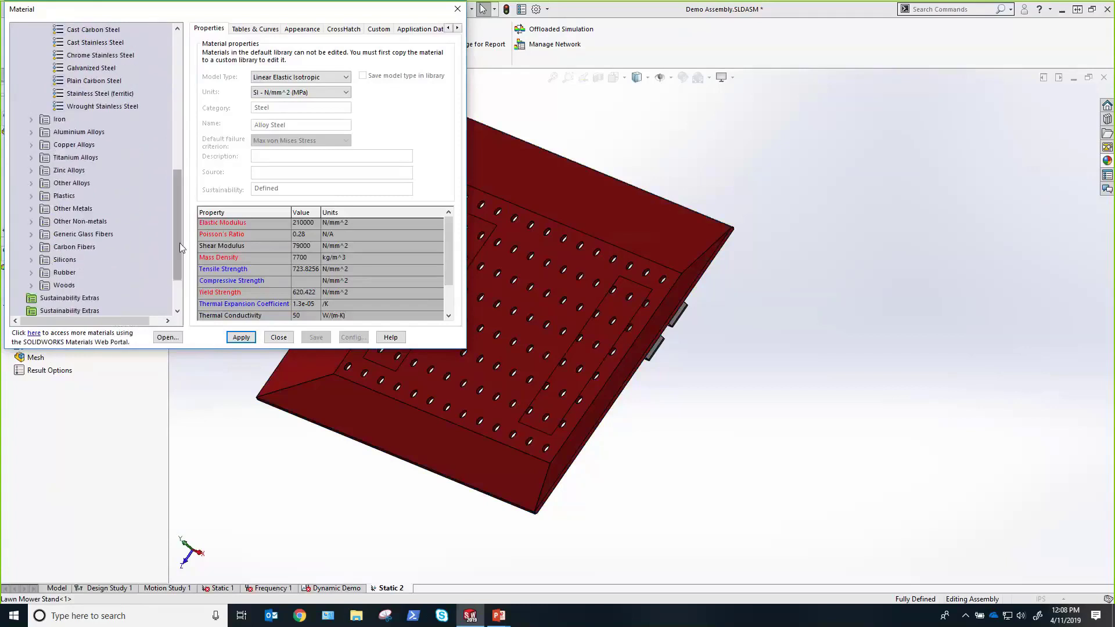
pyautogui.moveTo(179, 243); pyautogui.dragTo(169, 176)
pyautogui.click(240, 338)
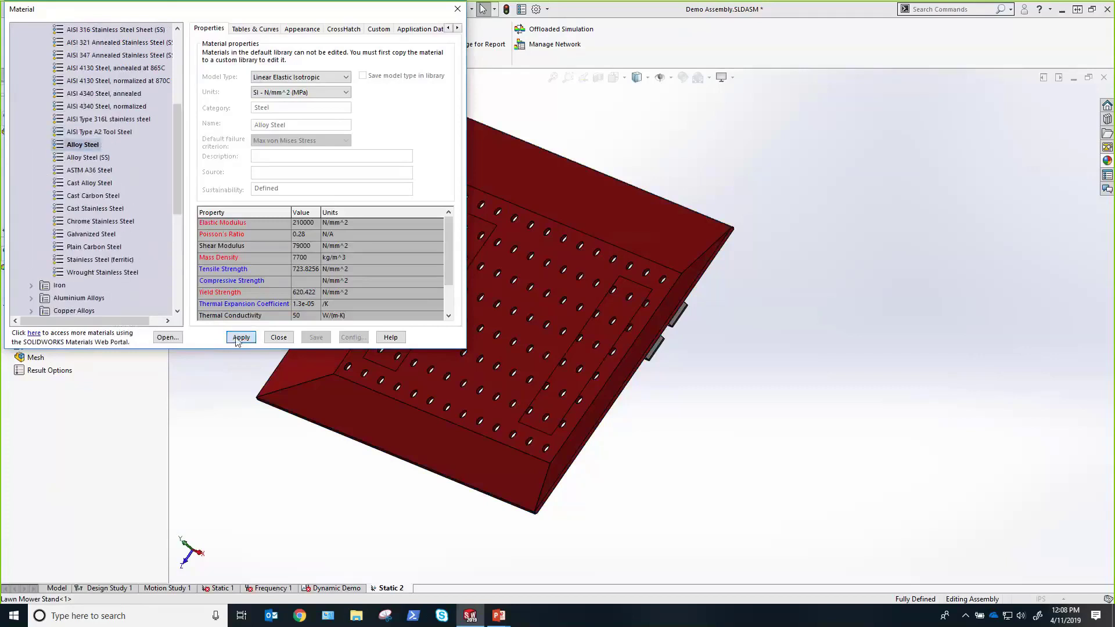
pyautogui.click(278, 338)
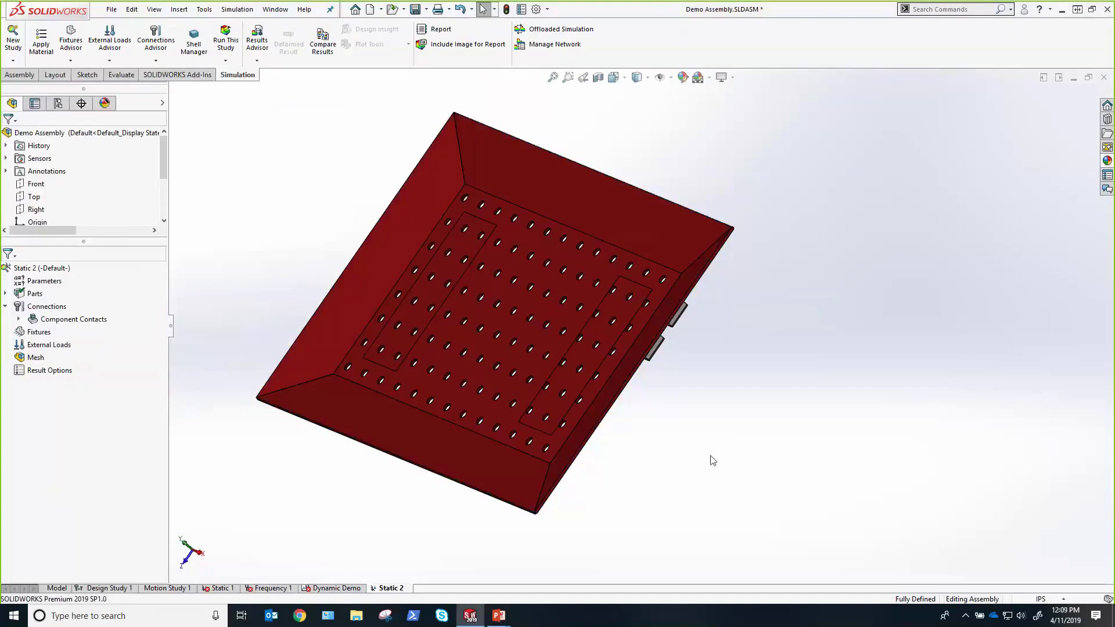
# - Inspect the mounting brackets and the global contact listed under the study's component contacts
pyautogui.moveTo(716, 427); pyautogui.dragTo(533, 340, button='middle')
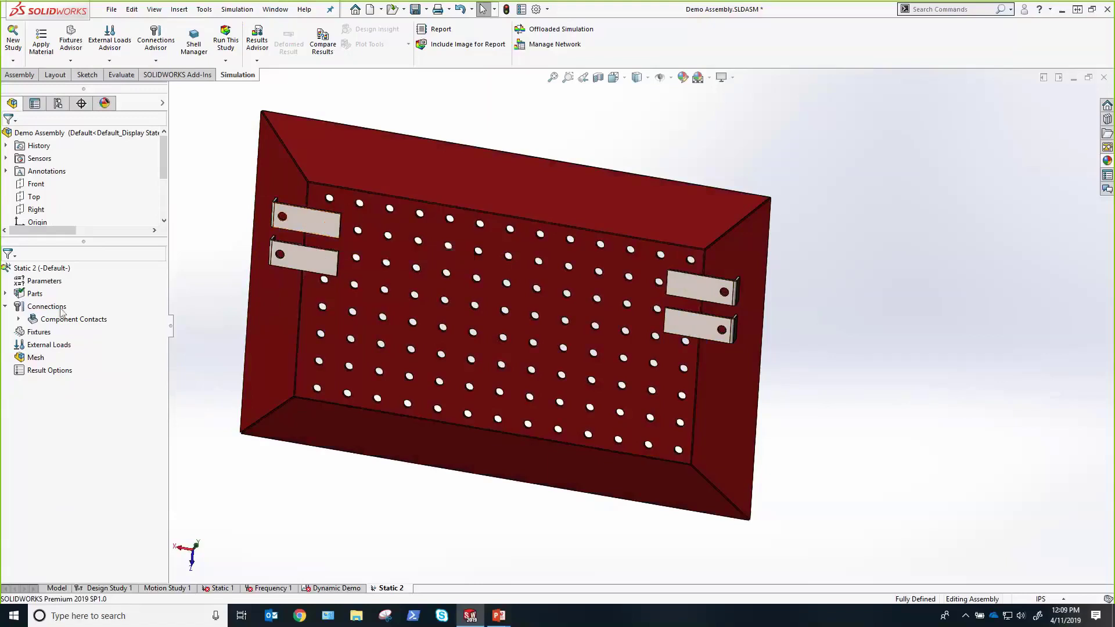
pyautogui.click(19, 319)
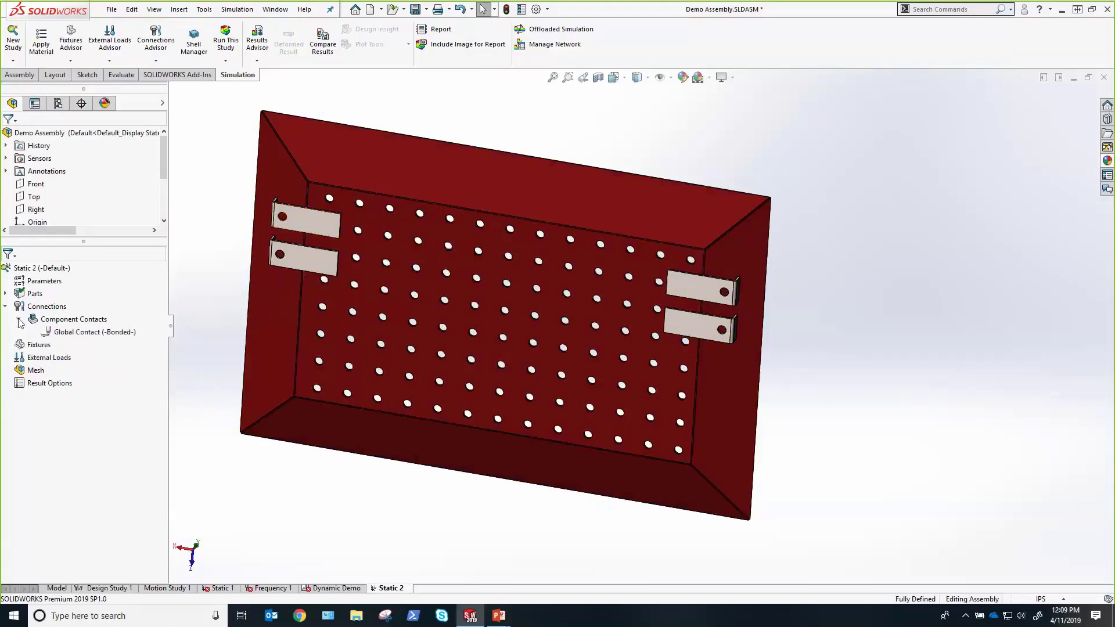
pyautogui.click(63, 332)
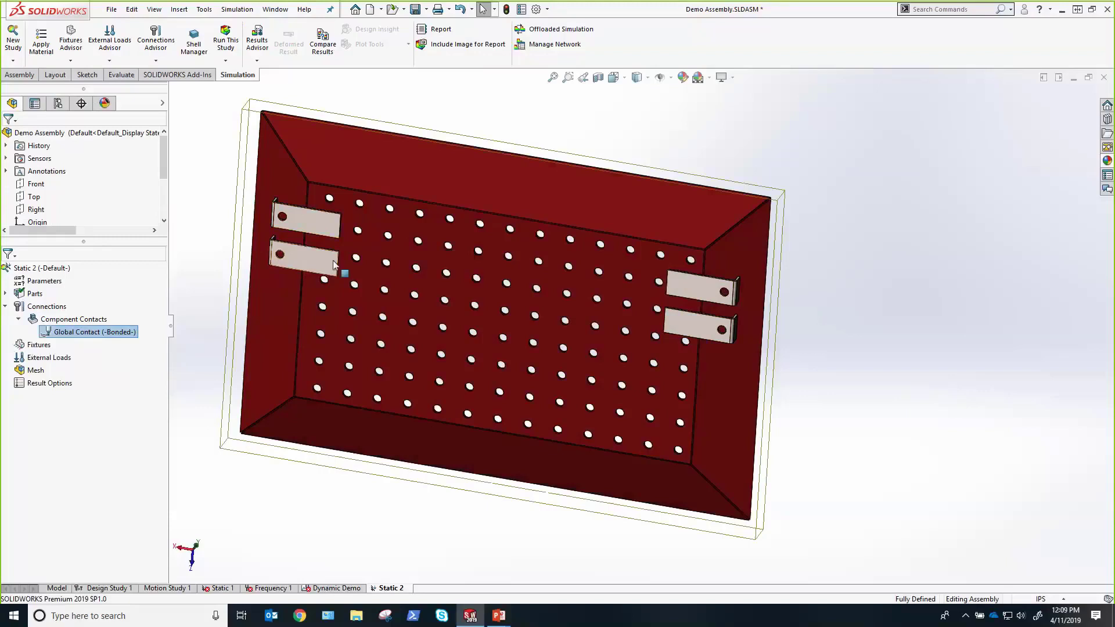
pyautogui.click(191, 328)
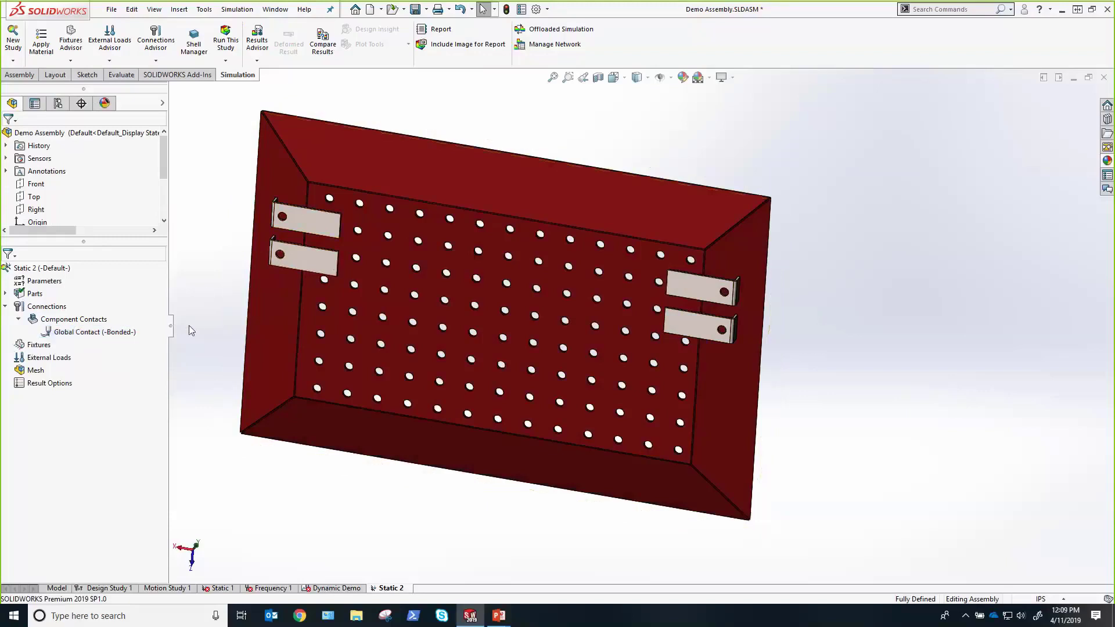
# - Add a Fixed Hinge fixture on the cylindrical hole faces of all four mounting brackets
pyautogui.rightClick(47, 346)
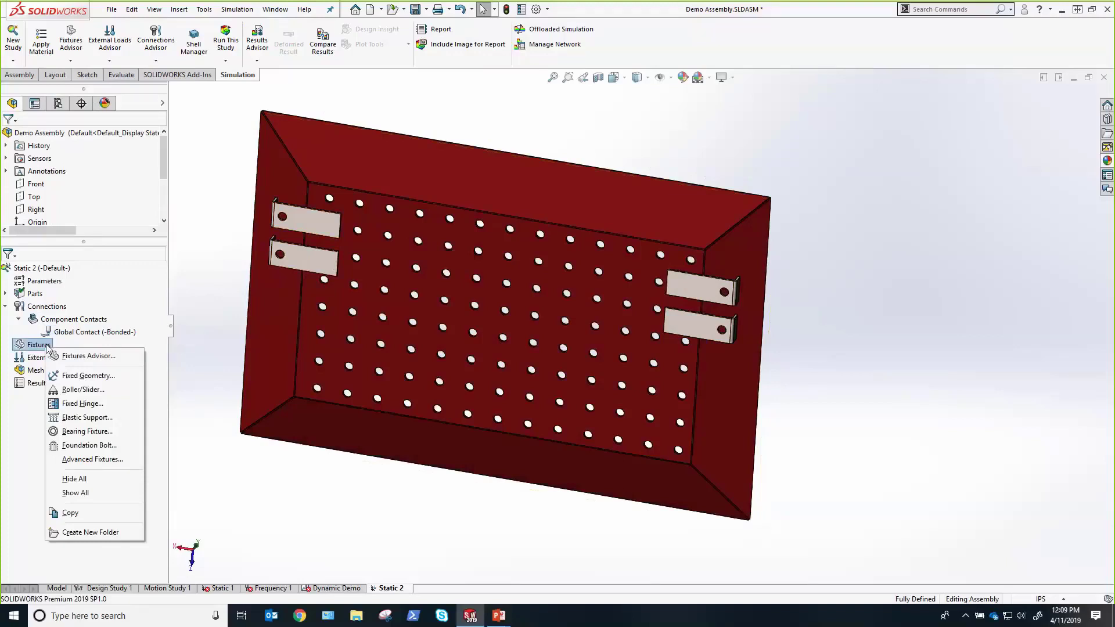
pyautogui.click(85, 403)
pyautogui.scroll(-8, 367, 246)
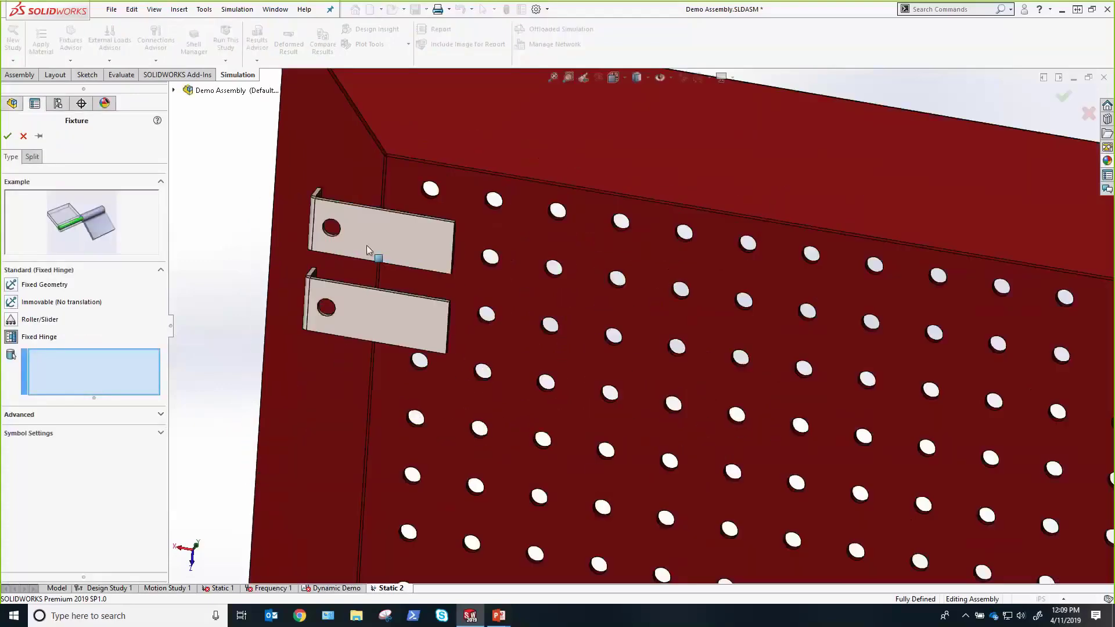
pyautogui.click(386, 244)
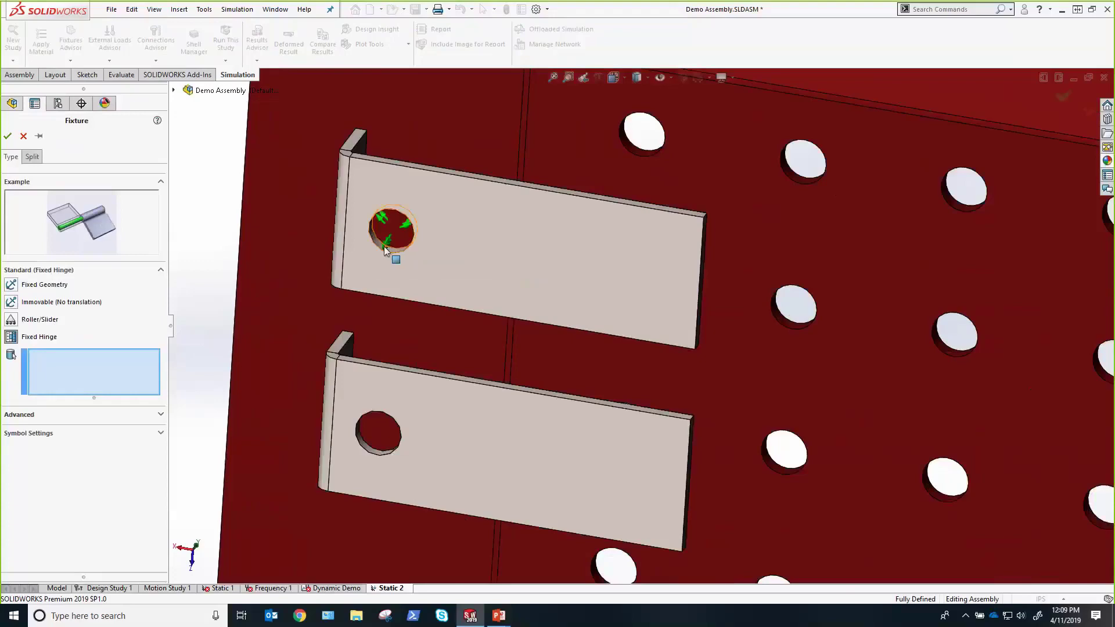
pyautogui.click(367, 454)
pyautogui.scroll(8, 639, 447)
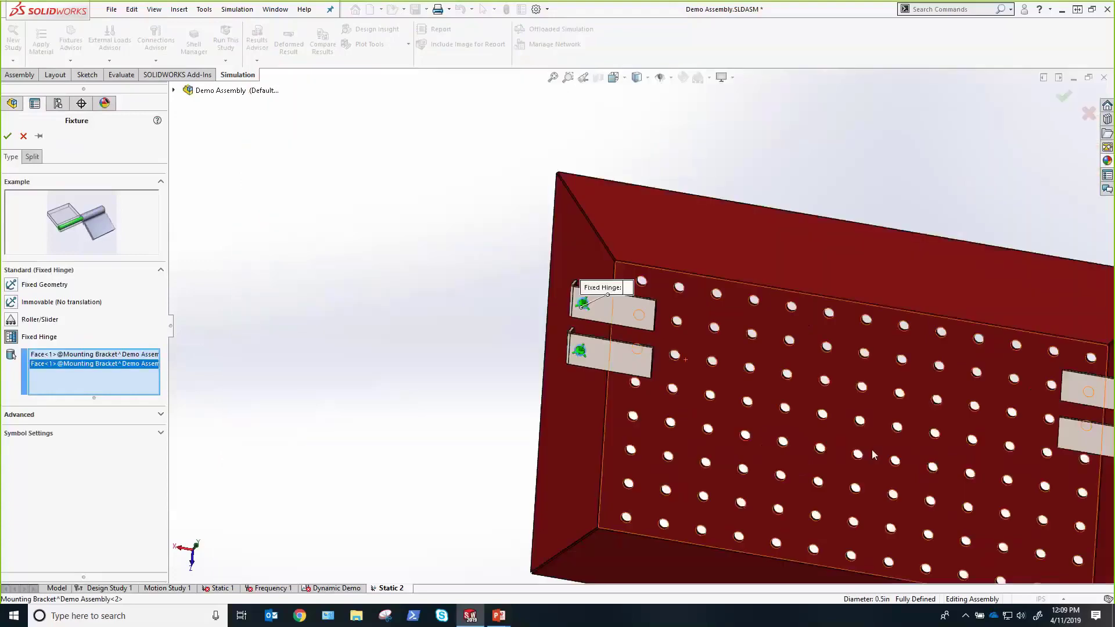
pyautogui.scroll(-8, 1056, 428)
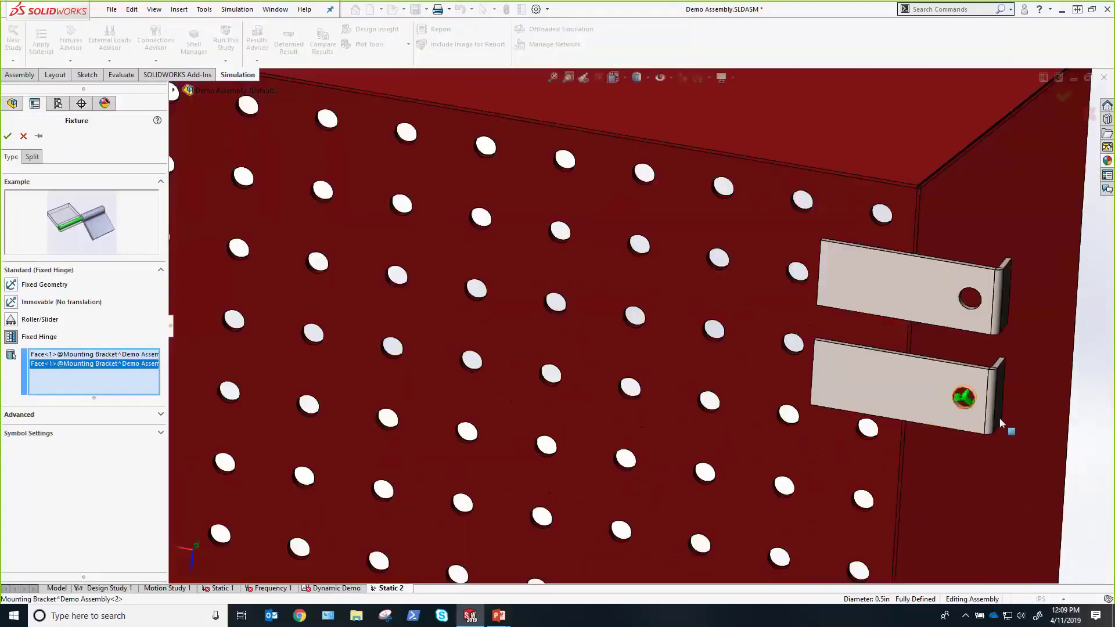
pyautogui.click(898, 397)
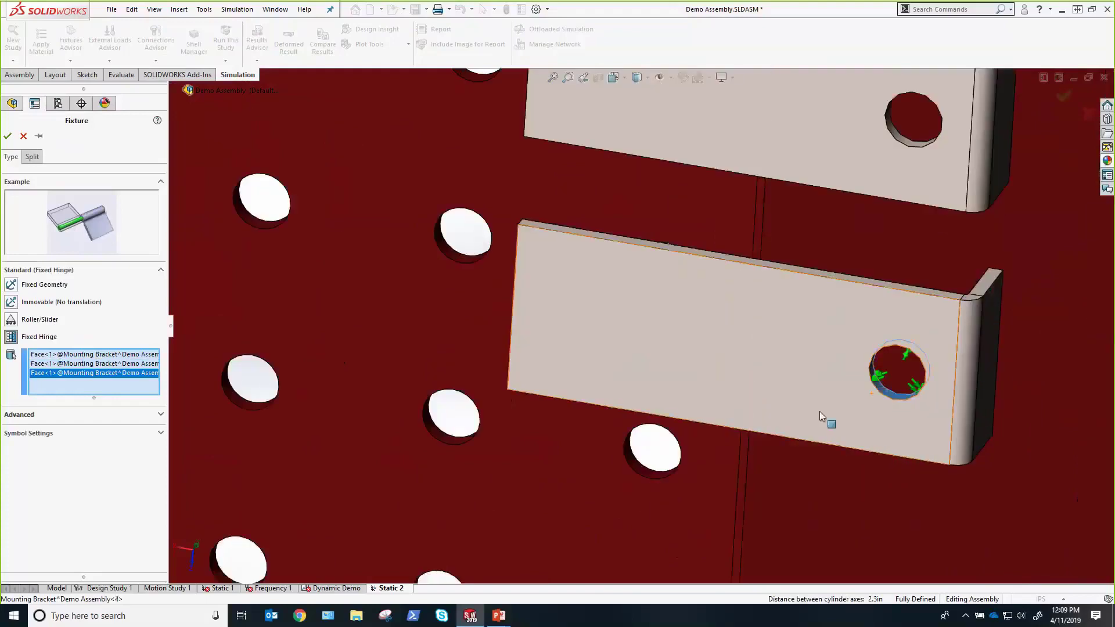
pyautogui.click(910, 142)
pyautogui.scroll(8, 697, 244)
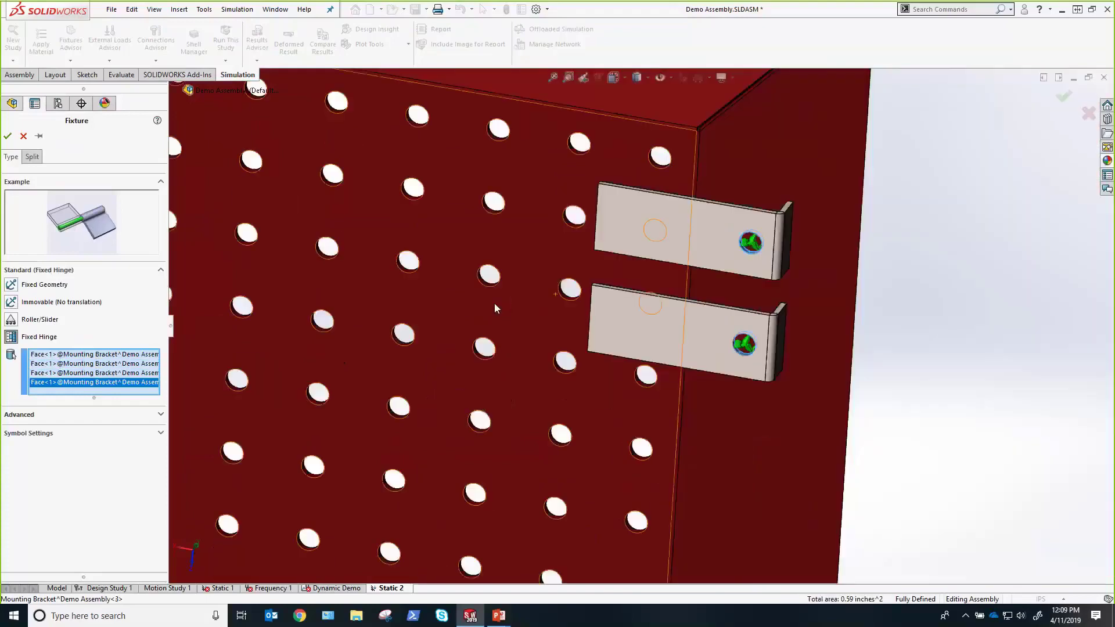
pyautogui.press('f')
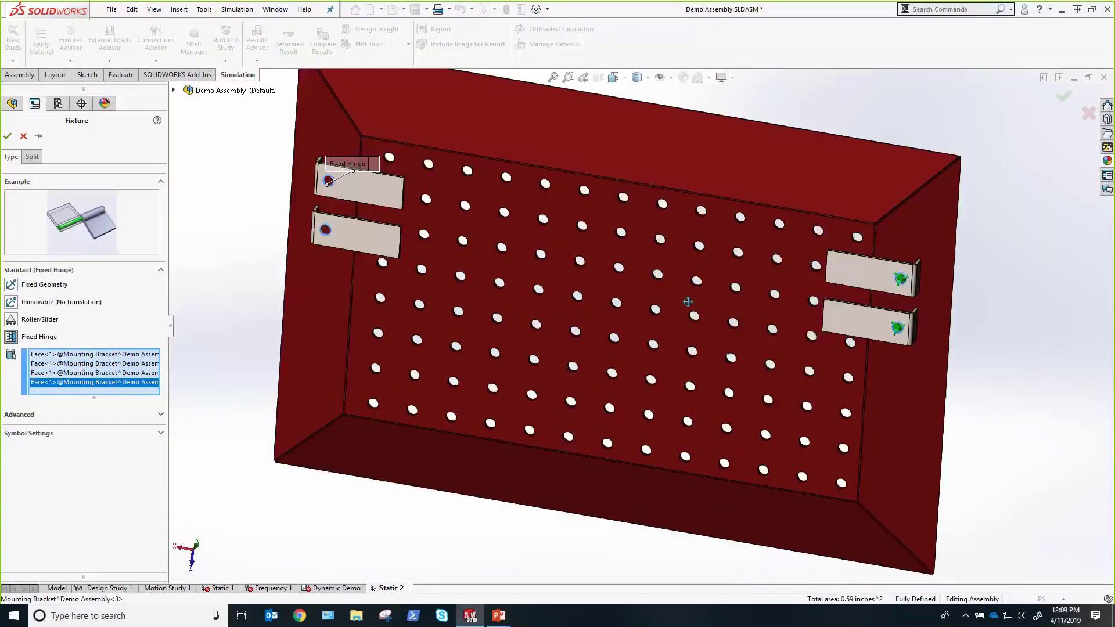
pyautogui.click(8, 136)
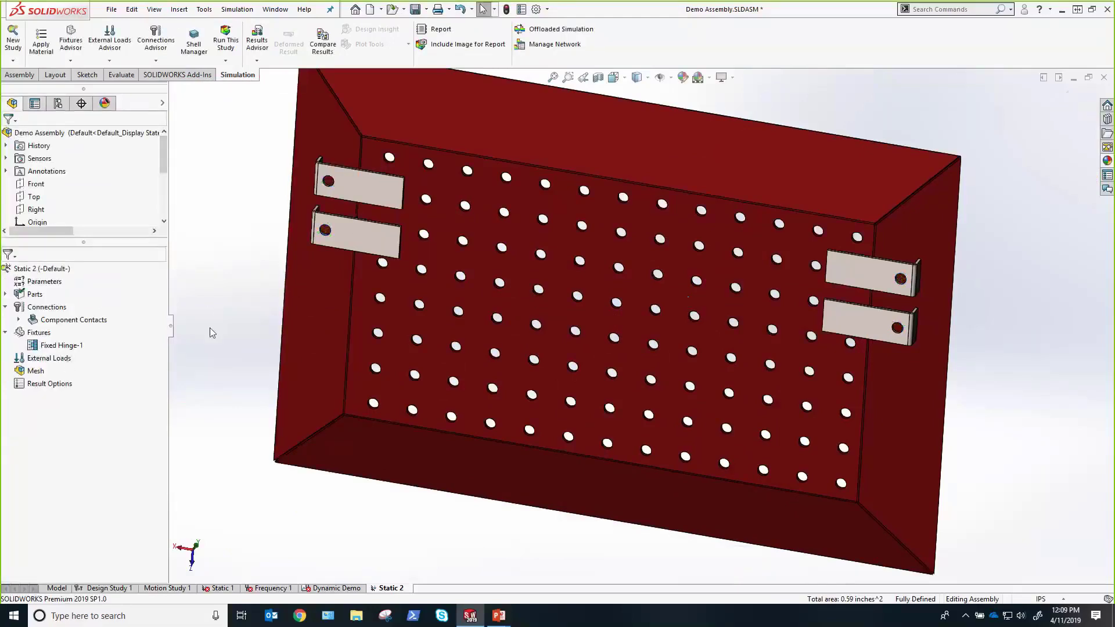
# - Apply a 200 lb Distributed Mass in English (IPS) units to the two long rectangular split faces of the Lawn Mower Stand floor
pyautogui.moveTo(210, 327); pyautogui.dragTo(398, 388, button='middle')
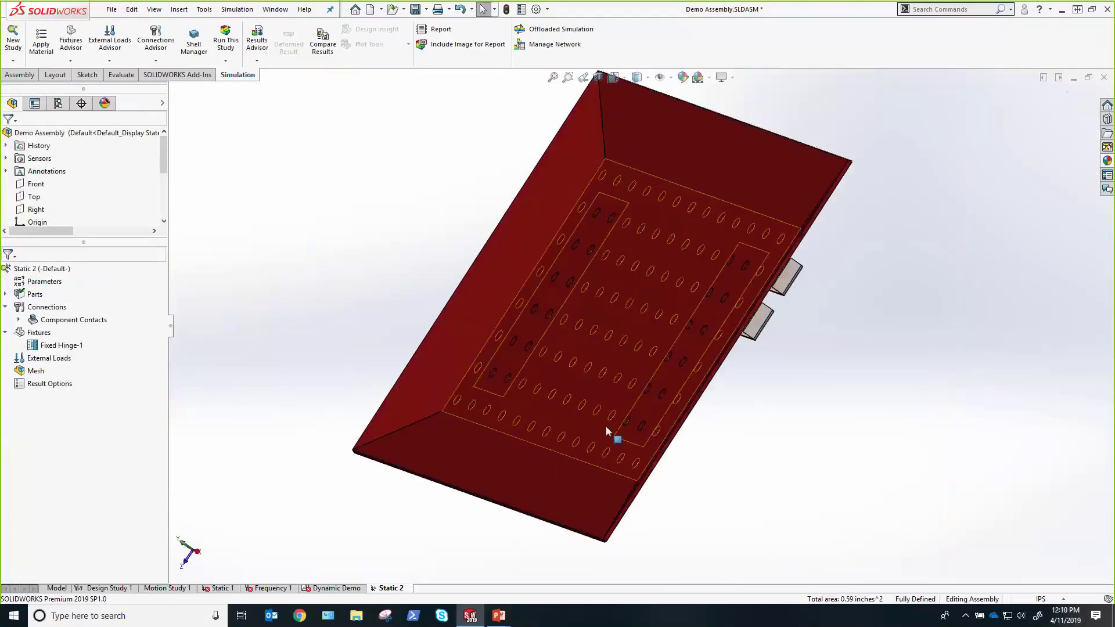
pyautogui.rightClick(43, 358)
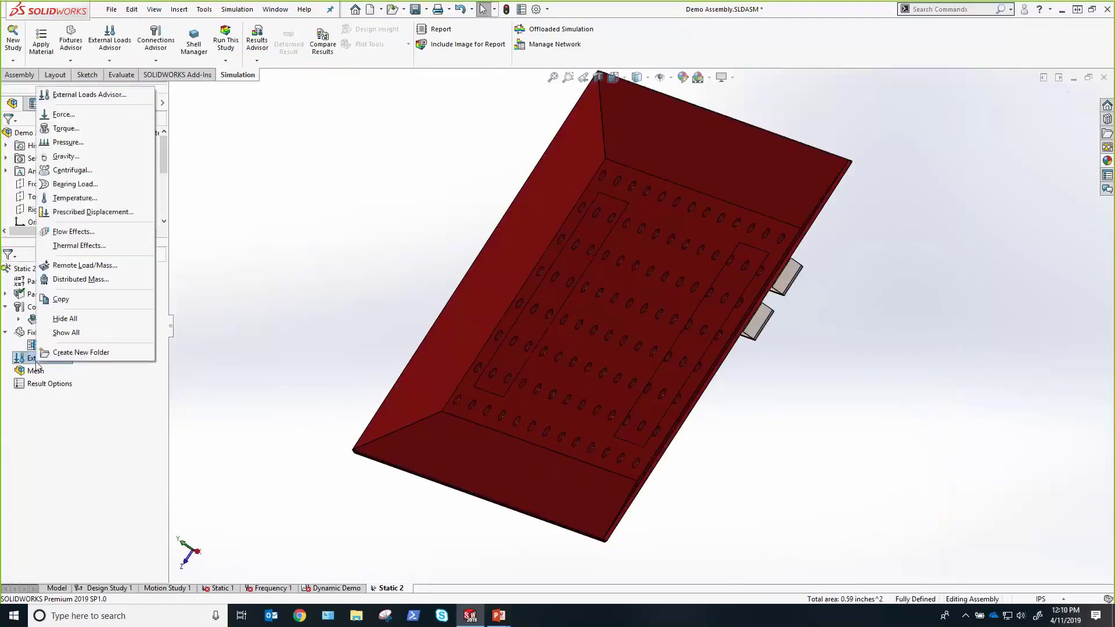
pyautogui.click(81, 279)
pyautogui.moveTo(280, 339); pyautogui.dragTo(312, 356, button='middle')
pyautogui.click(437, 356)
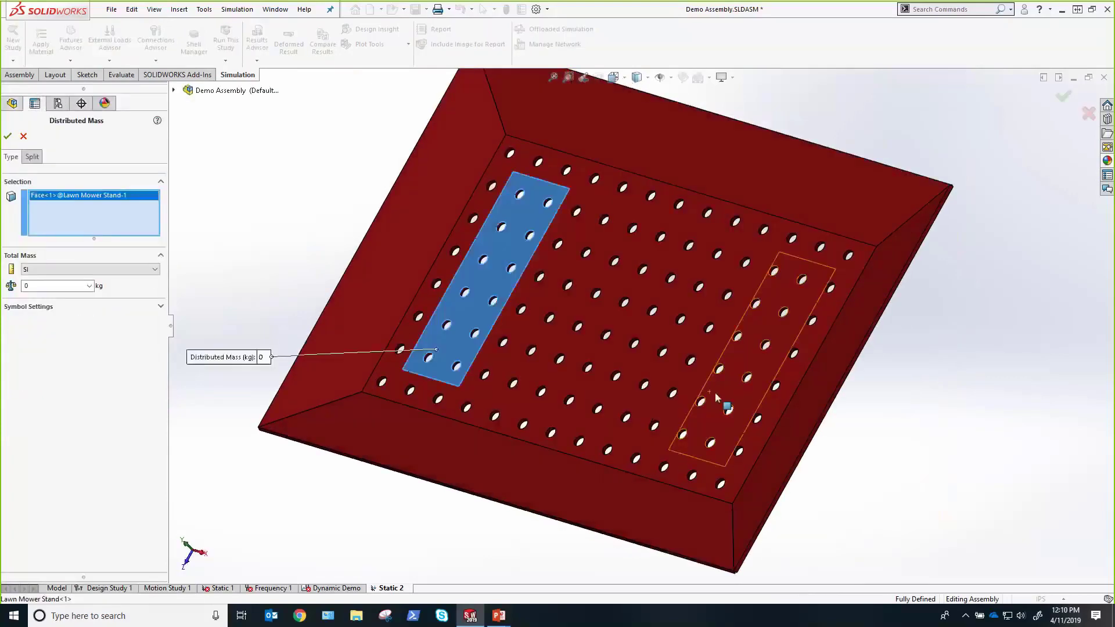
pyautogui.click(723, 423)
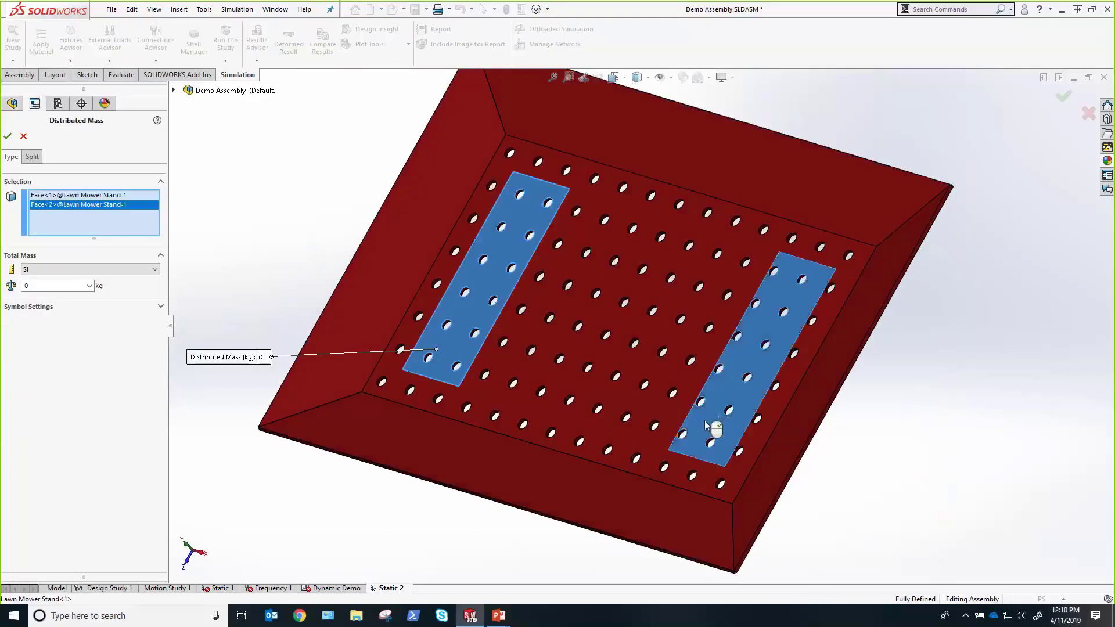
pyautogui.click(58, 271)
pyautogui.click(63, 288)
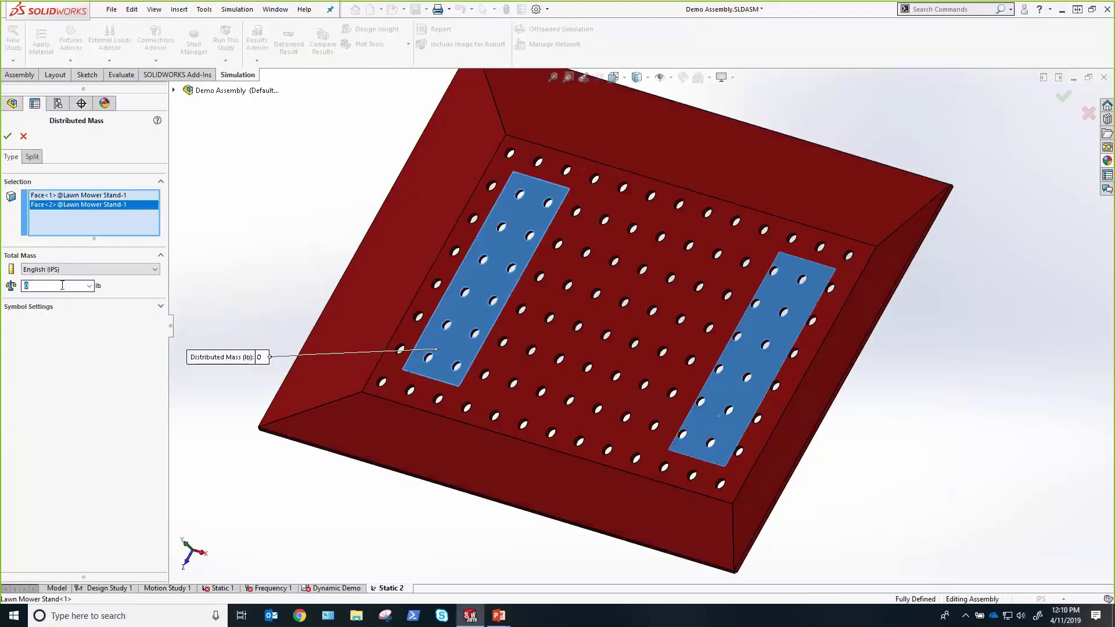
pyautogui.write('200')
pyautogui.click(9, 137)
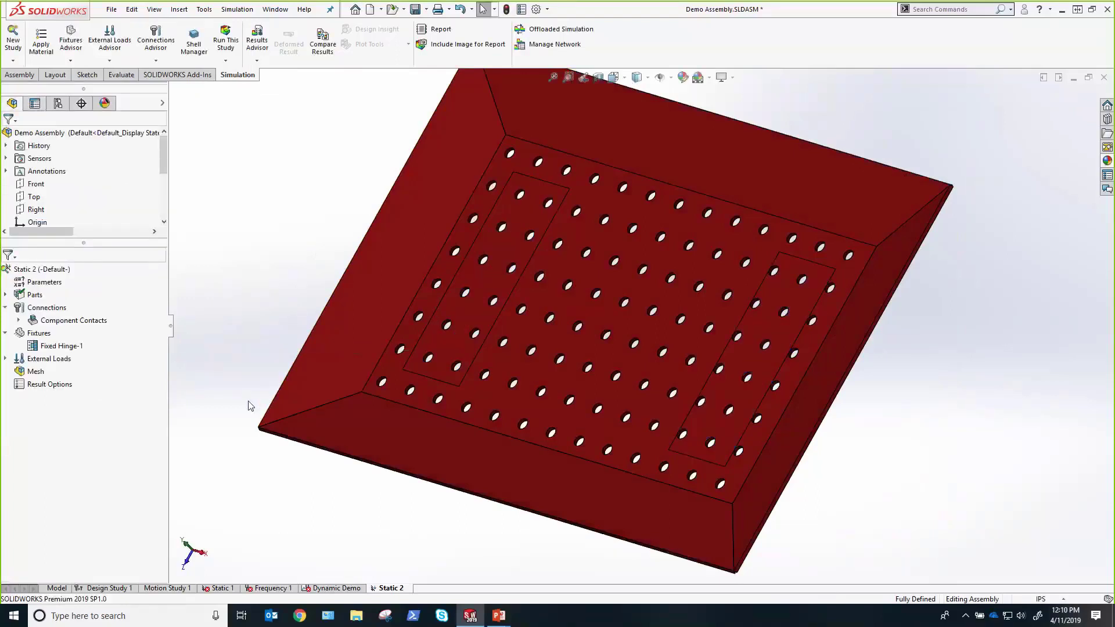
# - Add a Gravity load of 9.81 m/s^2 referenced to the Top plane with the direction reversed
pyautogui.click(30, 360)
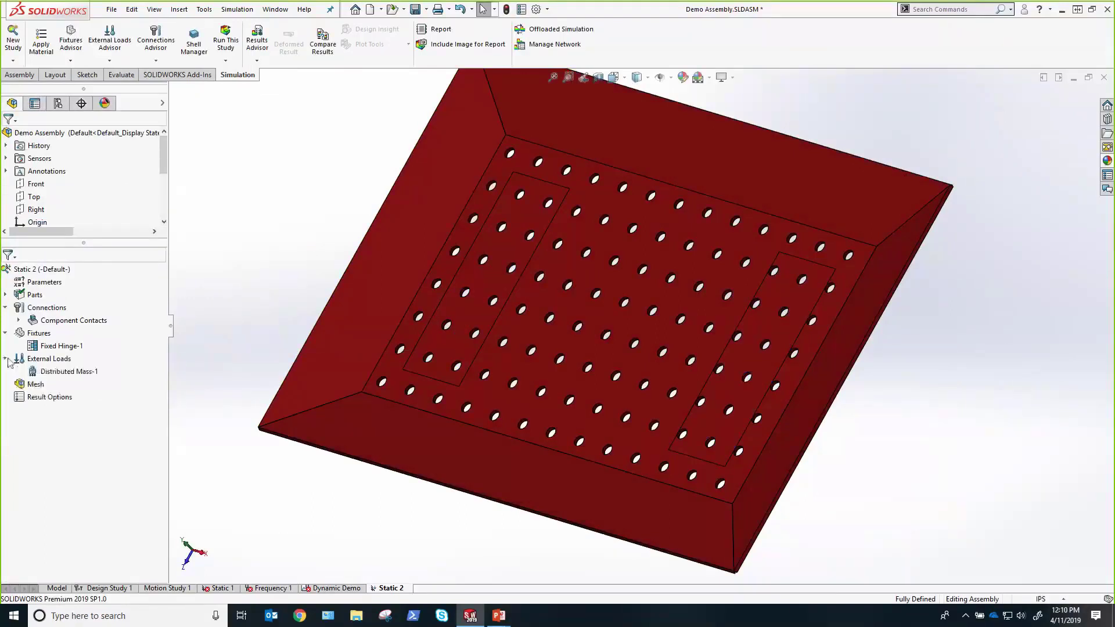
pyautogui.rightClick(31, 364)
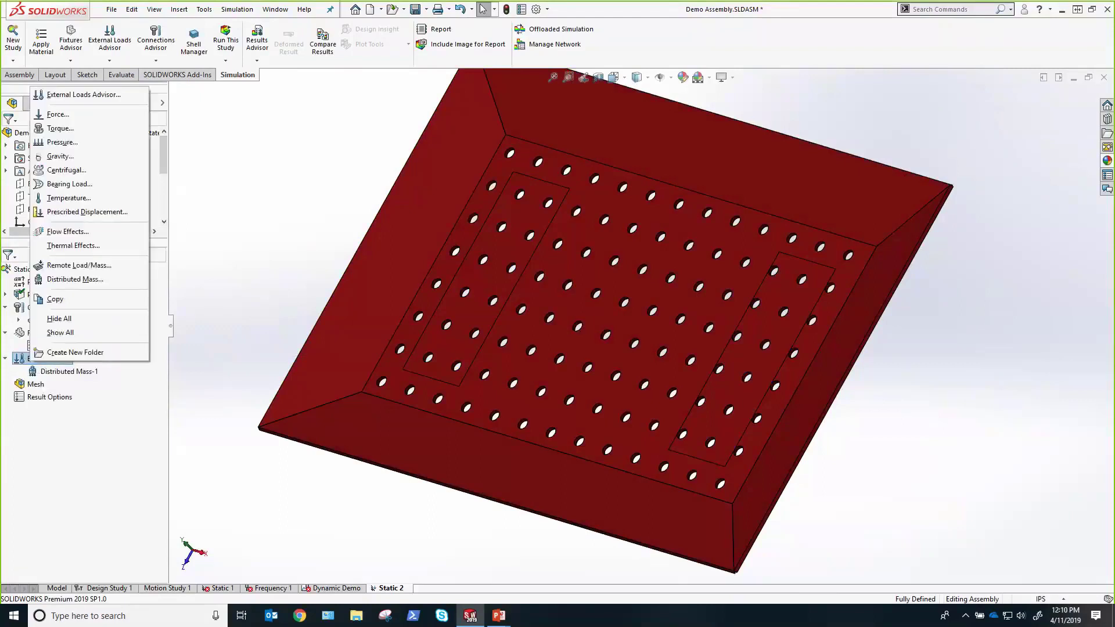
pyautogui.click(60, 156)
pyautogui.moveTo(364, 564); pyautogui.dragTo(349, 540, button='middle')
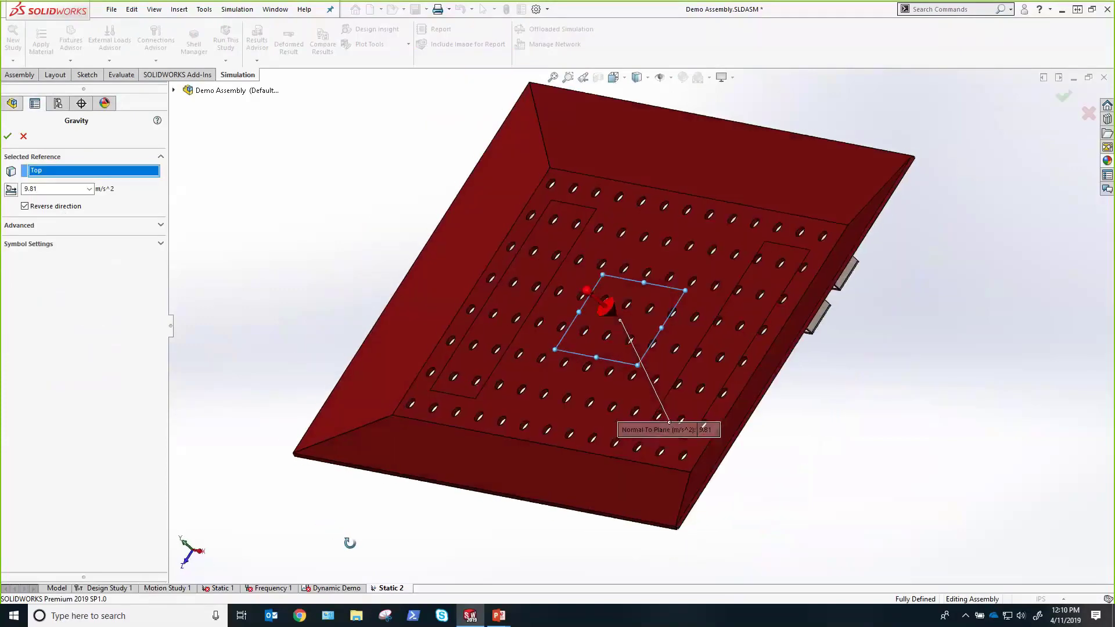
pyautogui.click(8, 136)
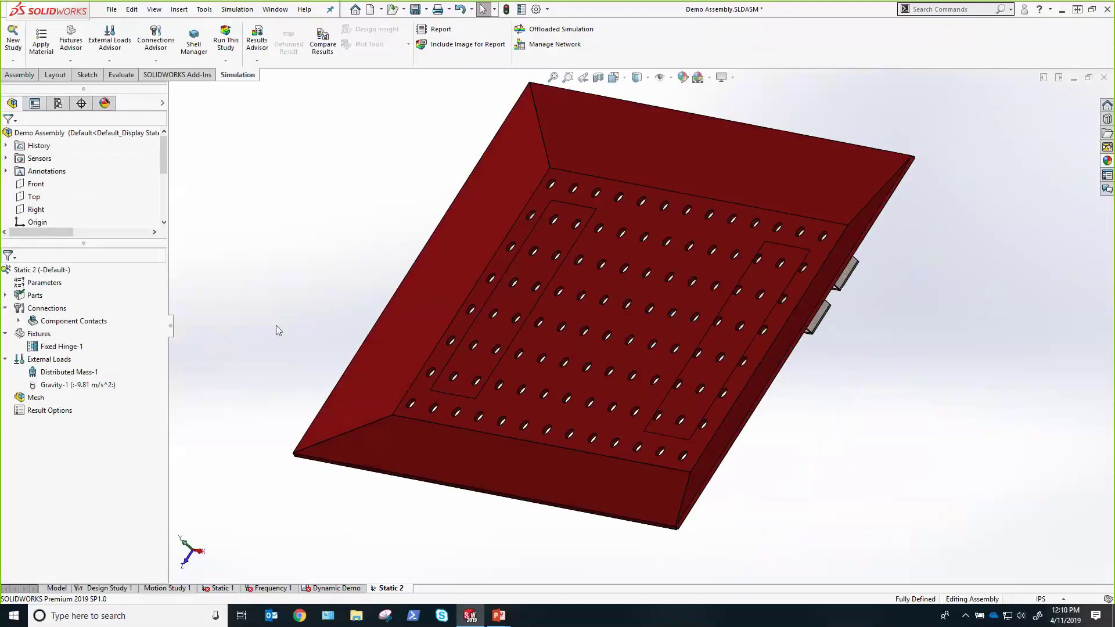
# - Create the mesh for the Static 2 study with the default mesh density
pyautogui.rightClick(35, 398)
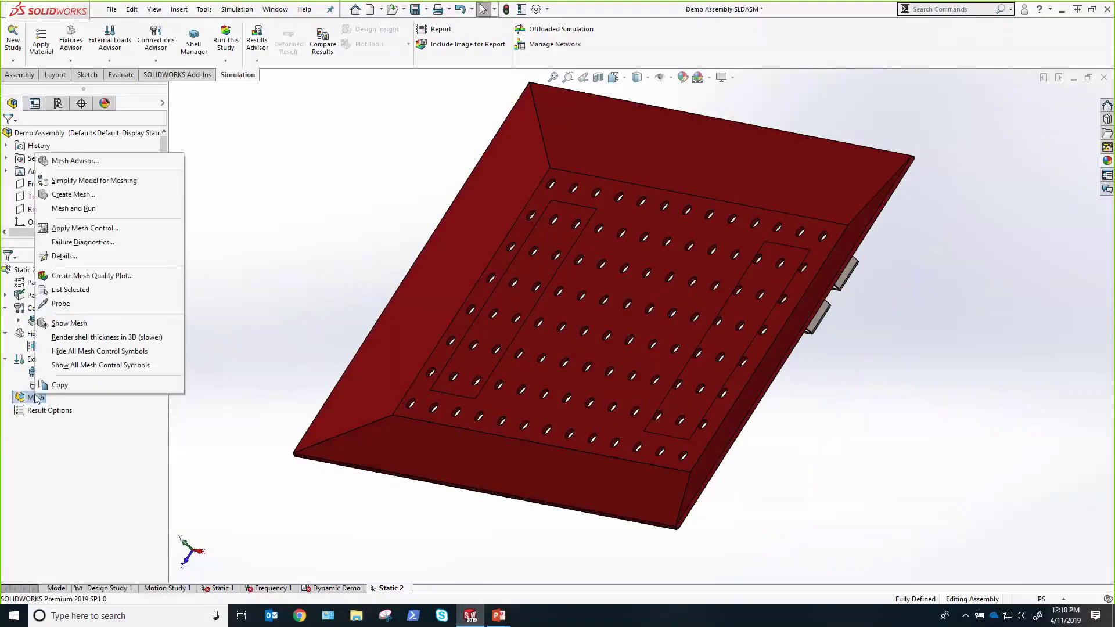
pyautogui.click(72, 194)
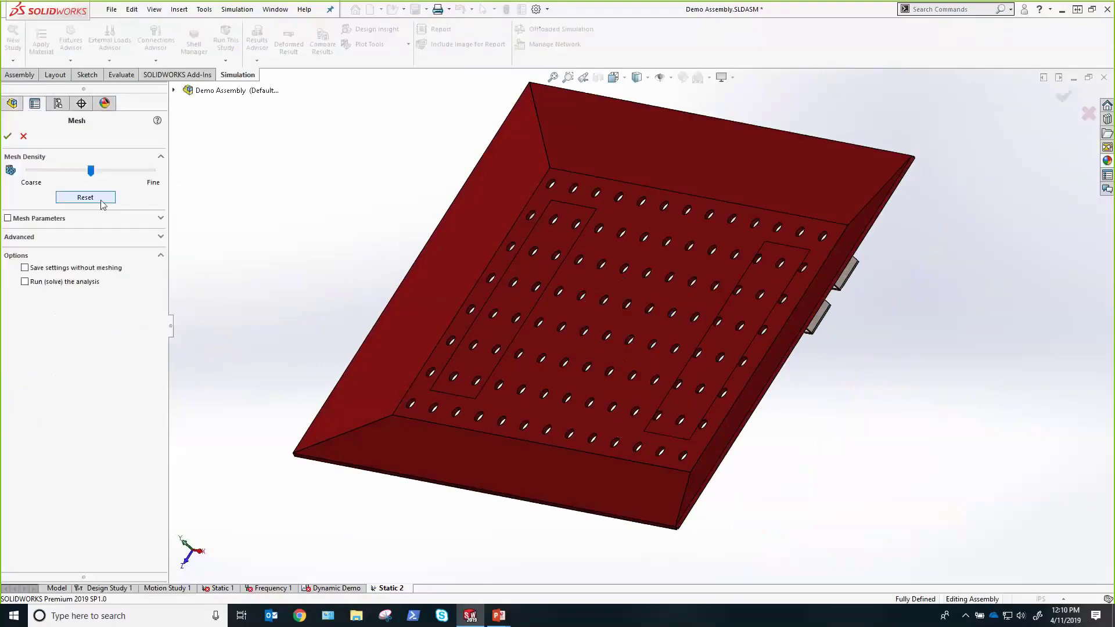
pyautogui.click(8, 136)
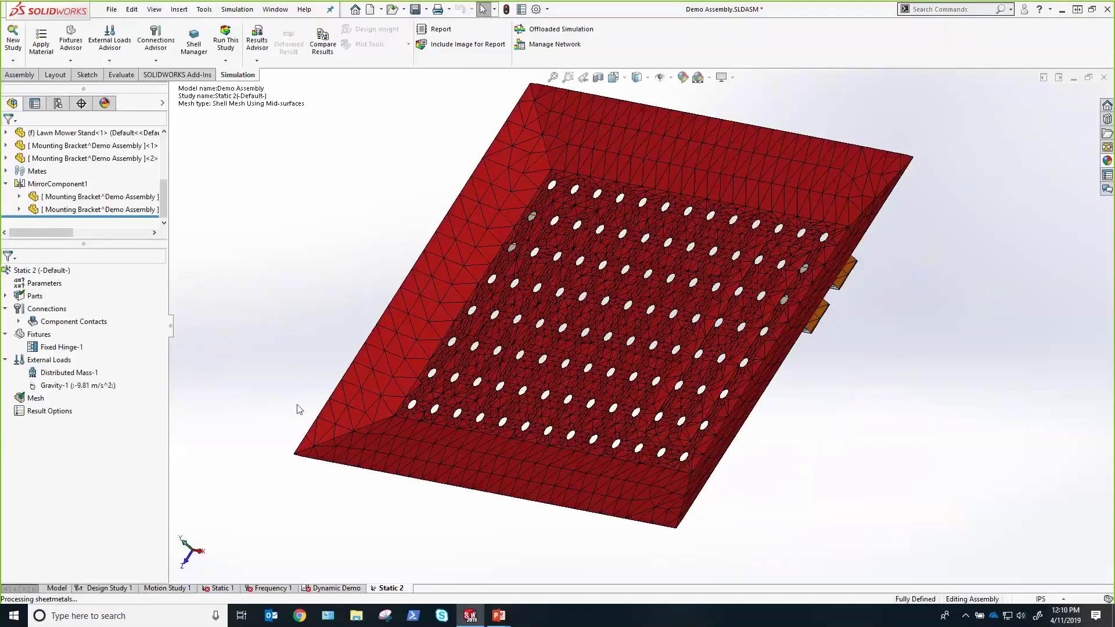
pyautogui.click(231, 49)
# - Open the Static 1 study and examine its von Mises stress plot against the yield strength in the legend
pyautogui.click(222, 587)
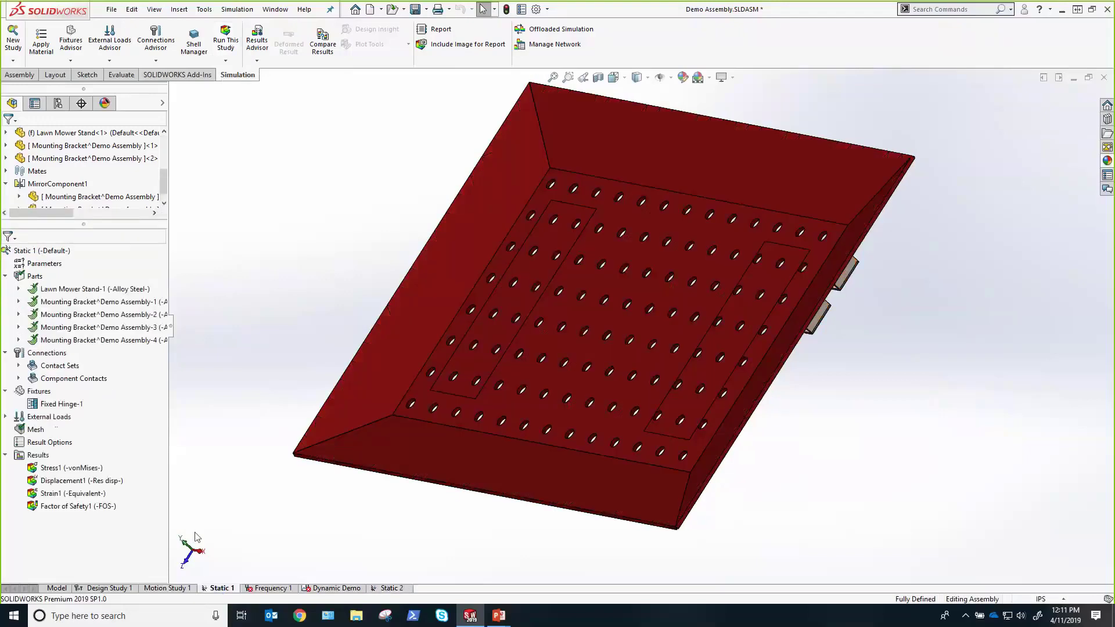
pyautogui.doubleClick(88, 468)
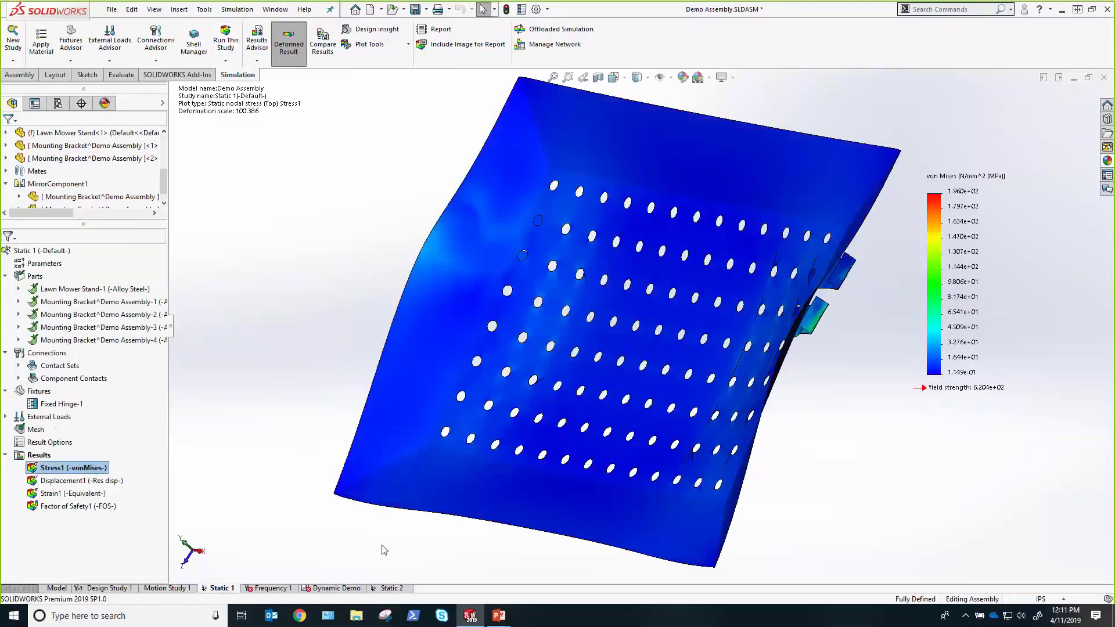
pyautogui.moveTo(816, 517); pyautogui.dragTo(737, 467, button='middle')
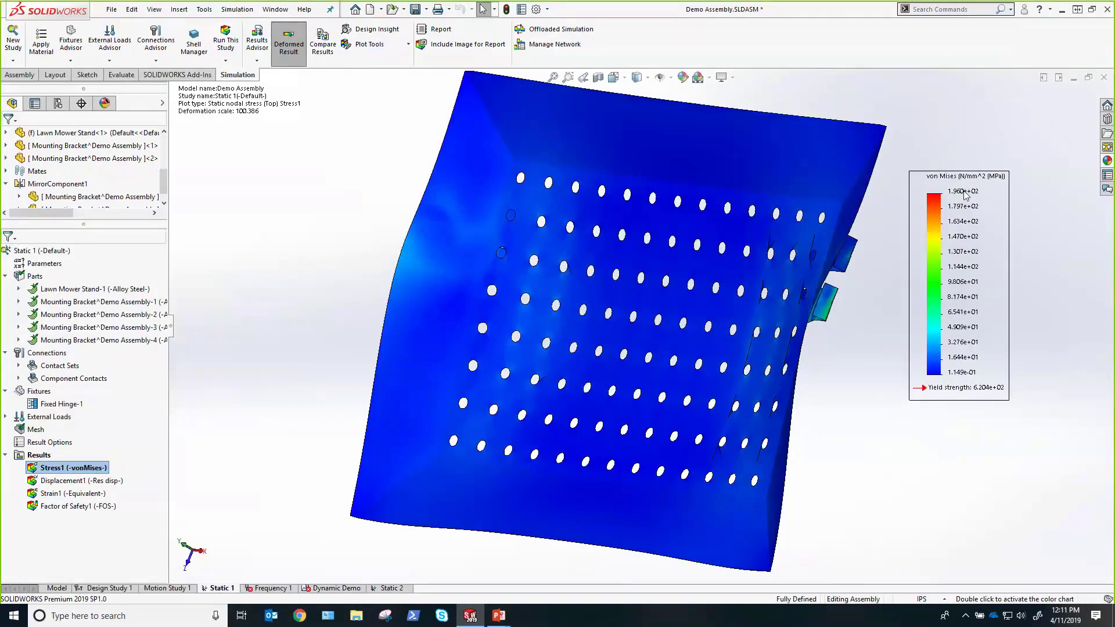
pyautogui.click(994, 395)
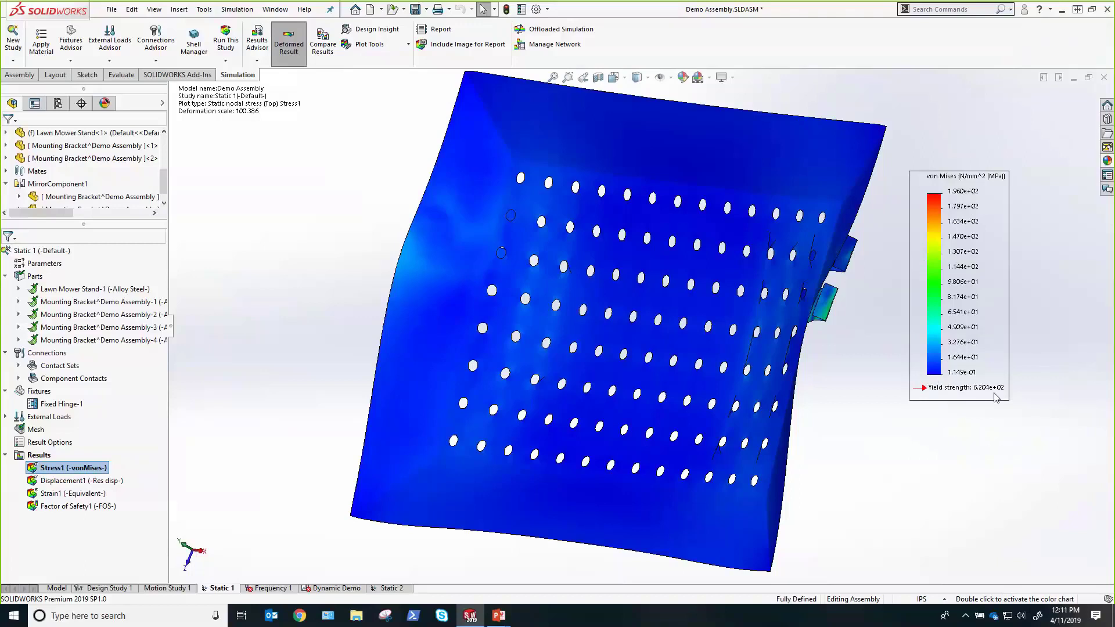
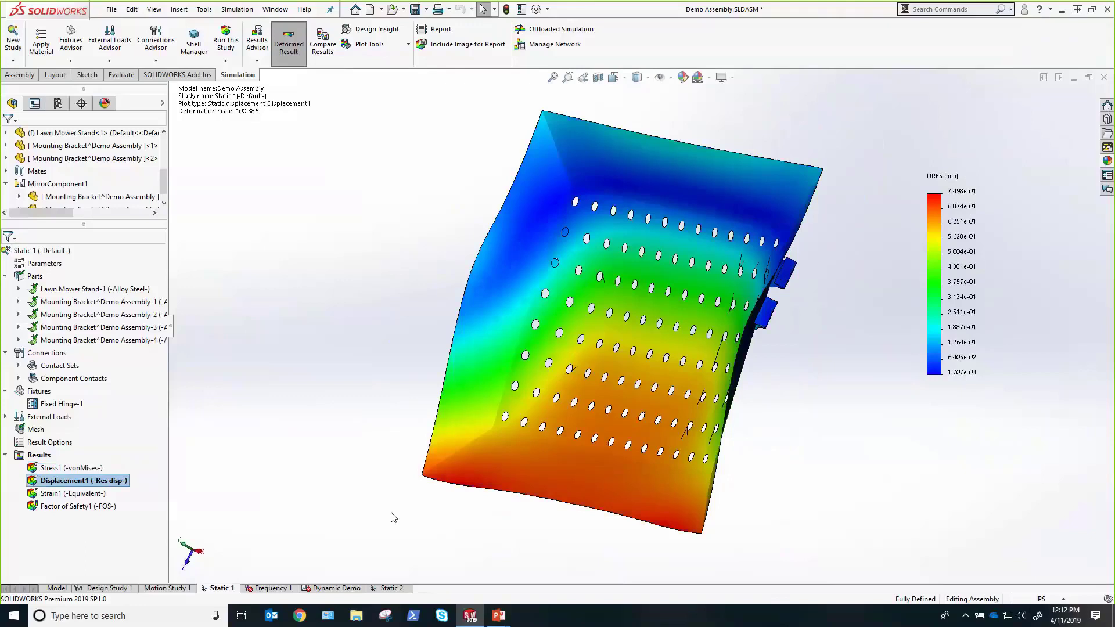
# - Animate the Displacement1 plot and examine how the stand deforms under the load
pyautogui.scroll(1, 584, 553)
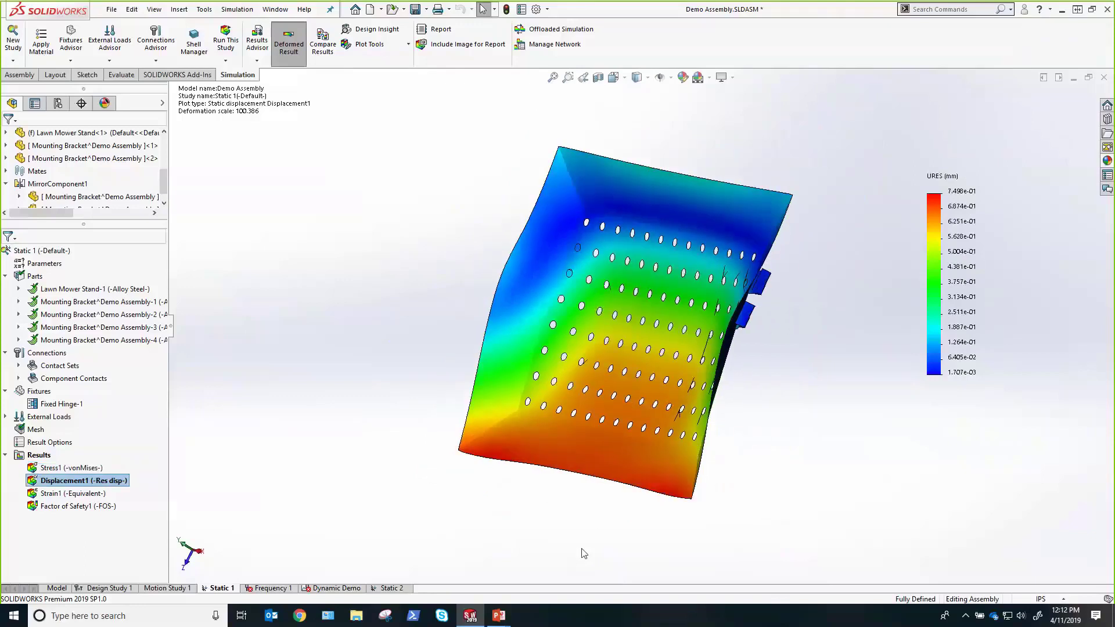
pyautogui.moveTo(584, 544); pyautogui.dragTo(520, 437, button='middle')
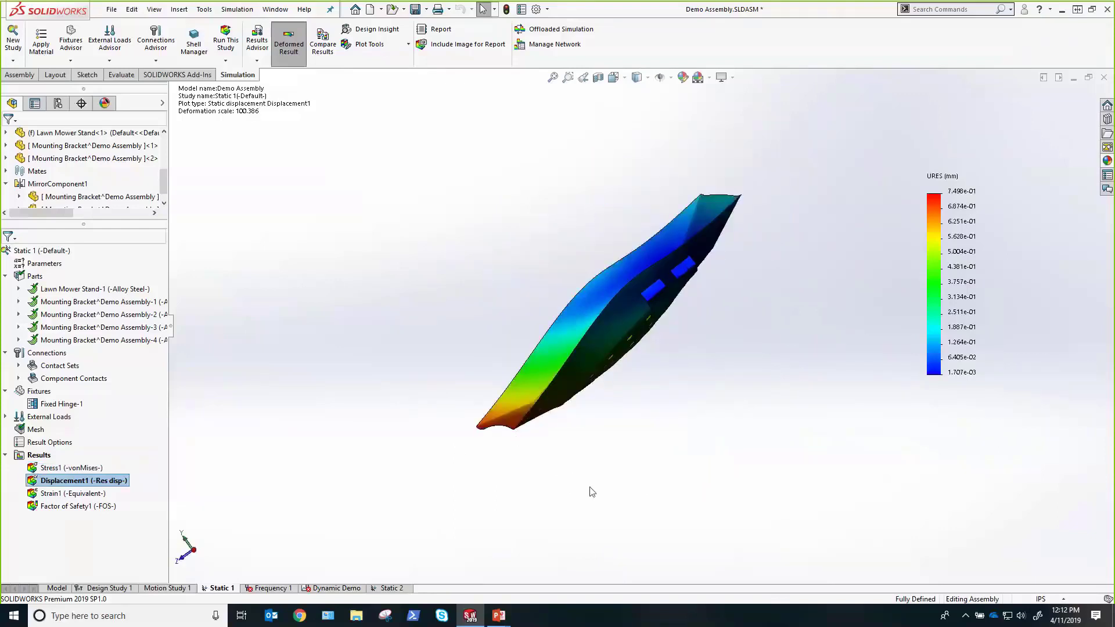
pyautogui.rightClick(107, 482)
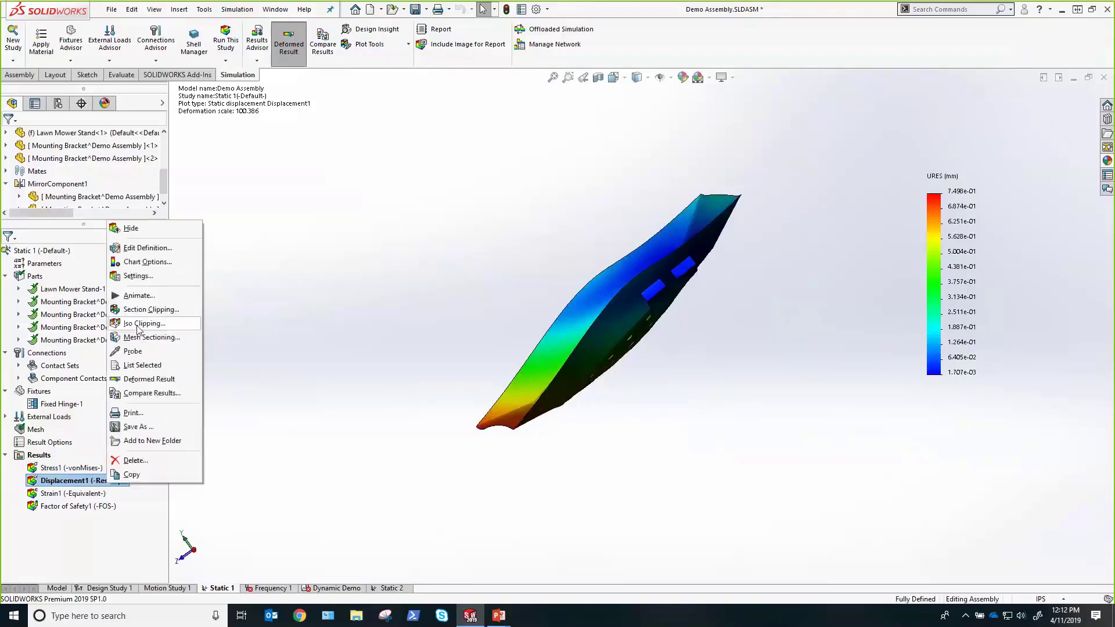
pyautogui.click(152, 295)
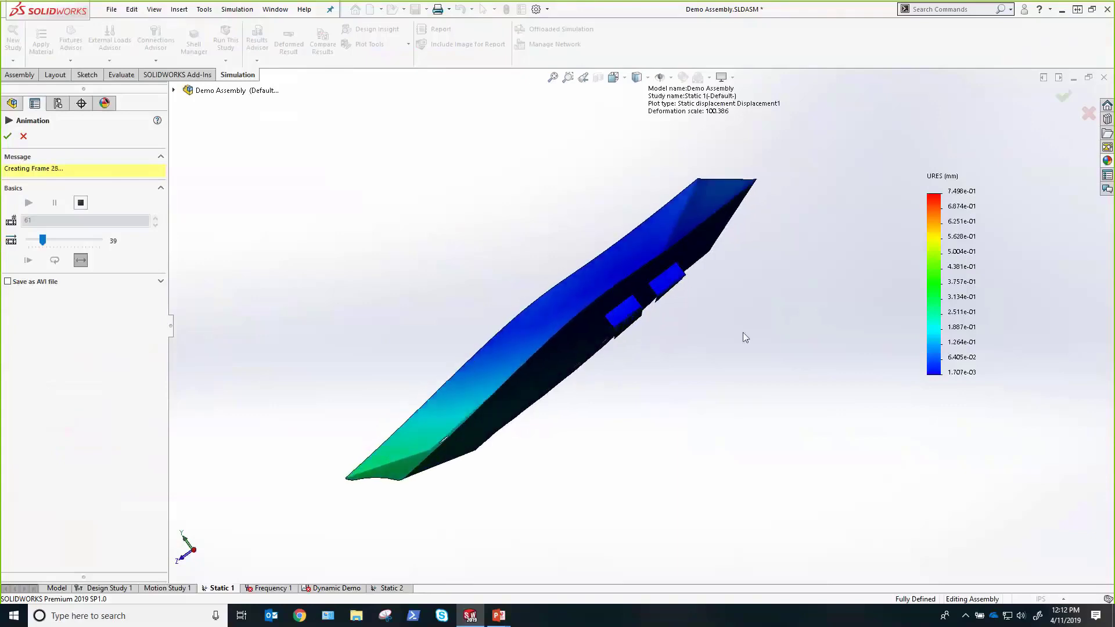
pyautogui.moveTo(613, 420)
pyautogui.mouseDown(button='middle')
pyautogui.moveTo(634, 433)
pyautogui.moveTo(607, 417)
pyautogui.mouseUp(button='middle')
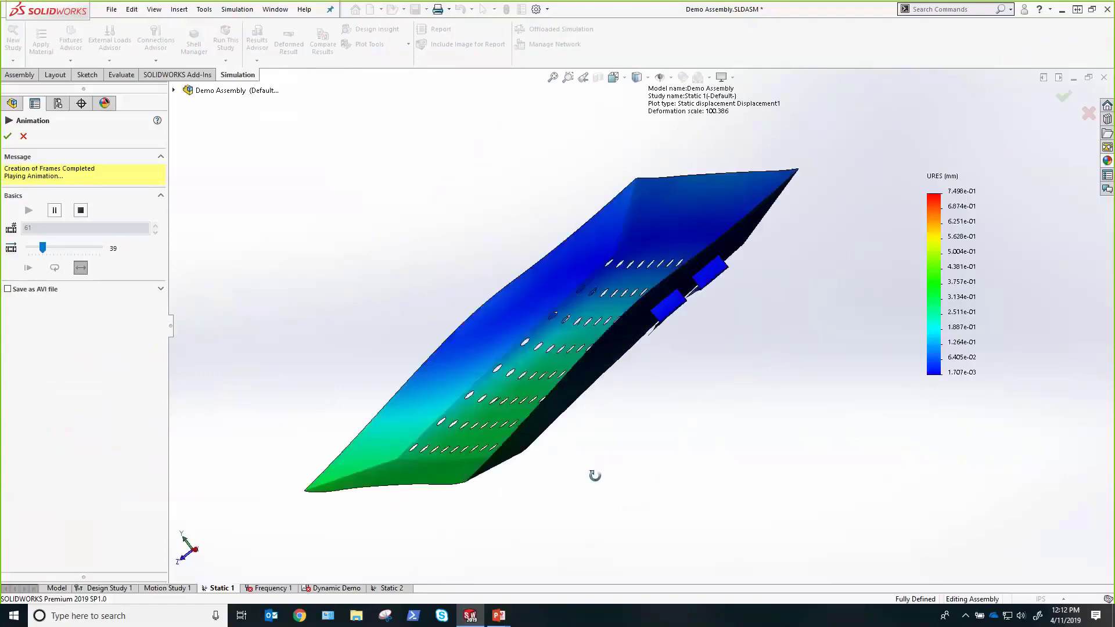
pyautogui.click(716, 112)
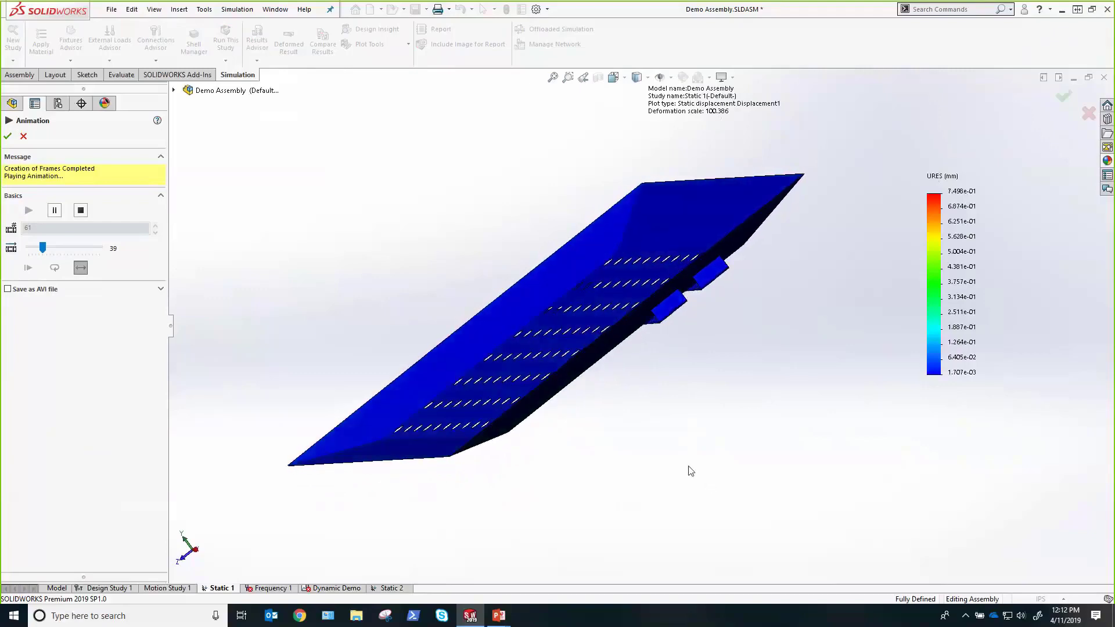
pyautogui.moveTo(690, 468); pyautogui.dragTo(668, 455, button='middle')
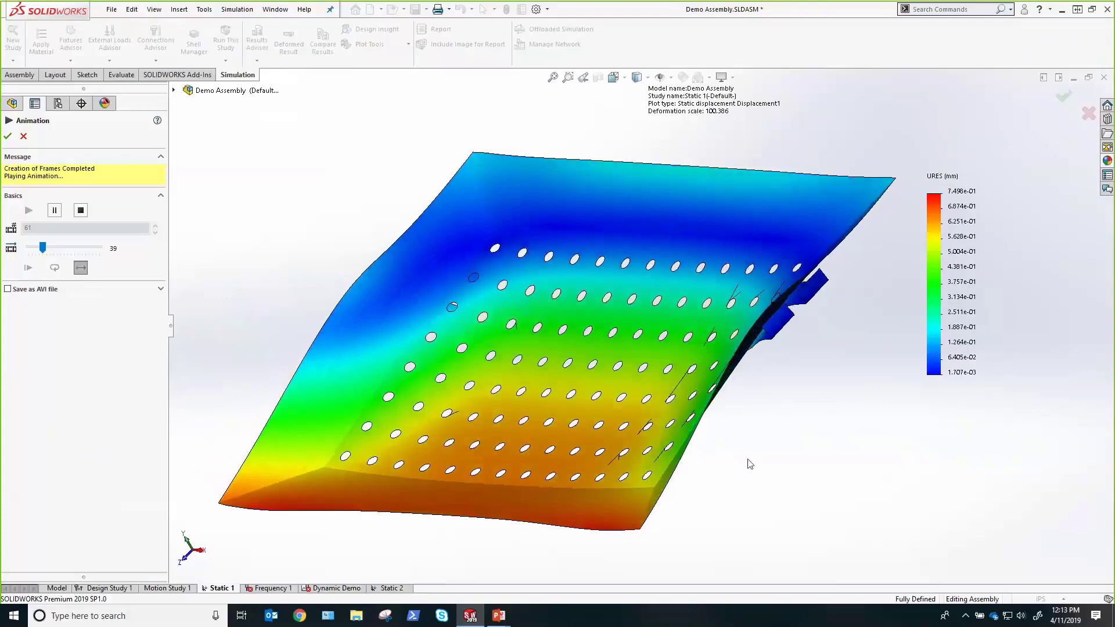
pyautogui.moveTo(774, 470)
pyautogui.mouseDown(button='middle')
pyautogui.moveTo(730, 459)
pyautogui.moveTo(764, 463)
pyautogui.mouseUp(button='middle')
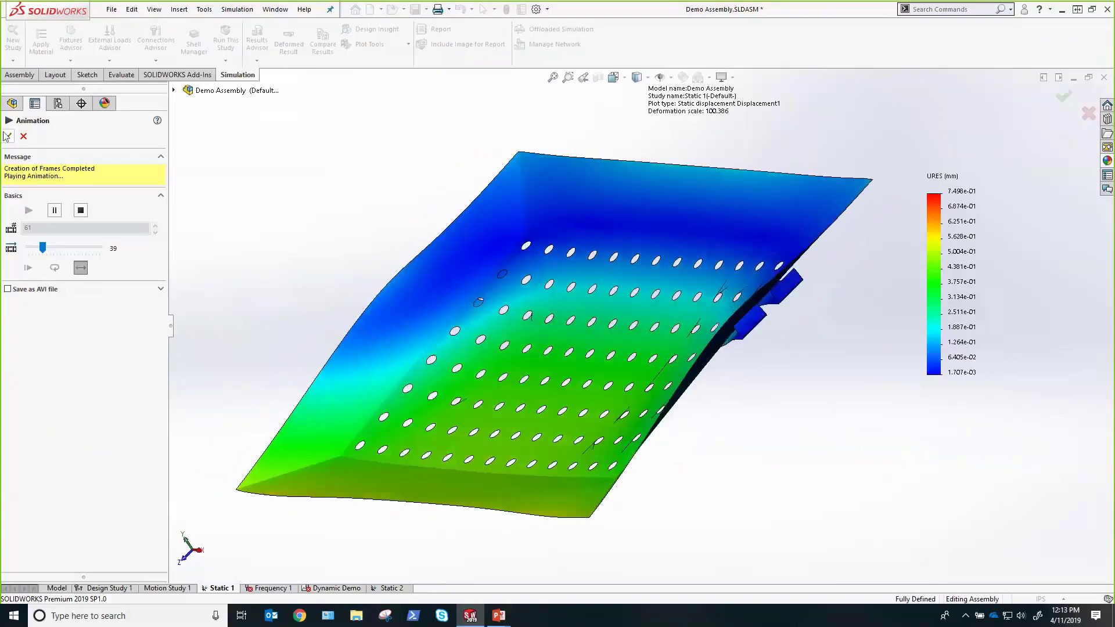
pyautogui.press('Escape')
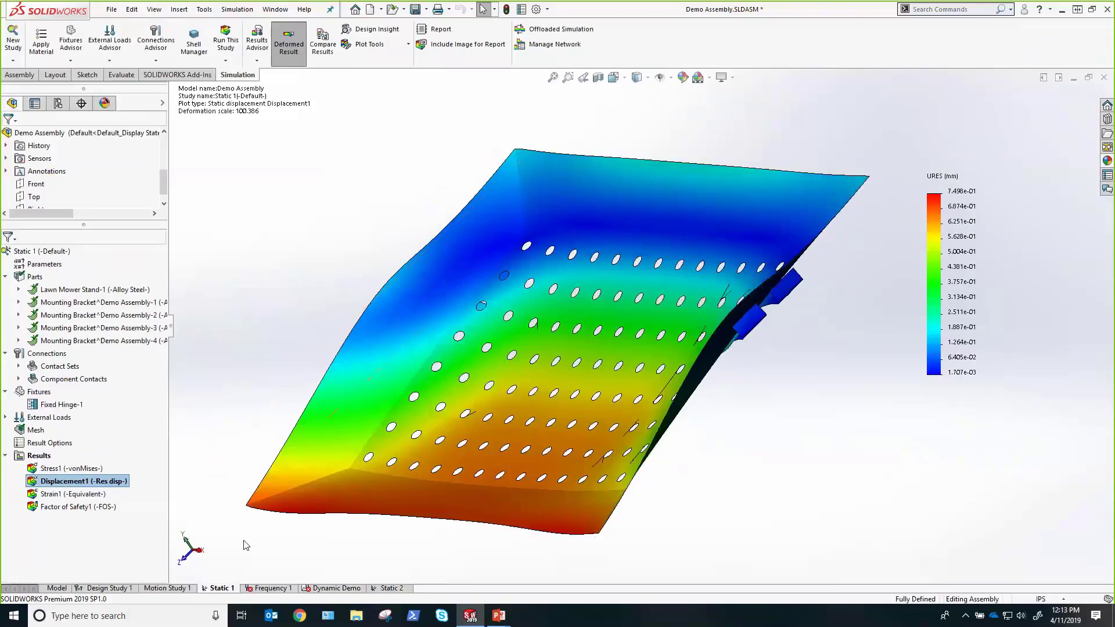
# - Show the Factor of Safety1 plot, move the minimum-value callout clear of the model, and inspect the bracket hole areas
pyautogui.click(61, 507)
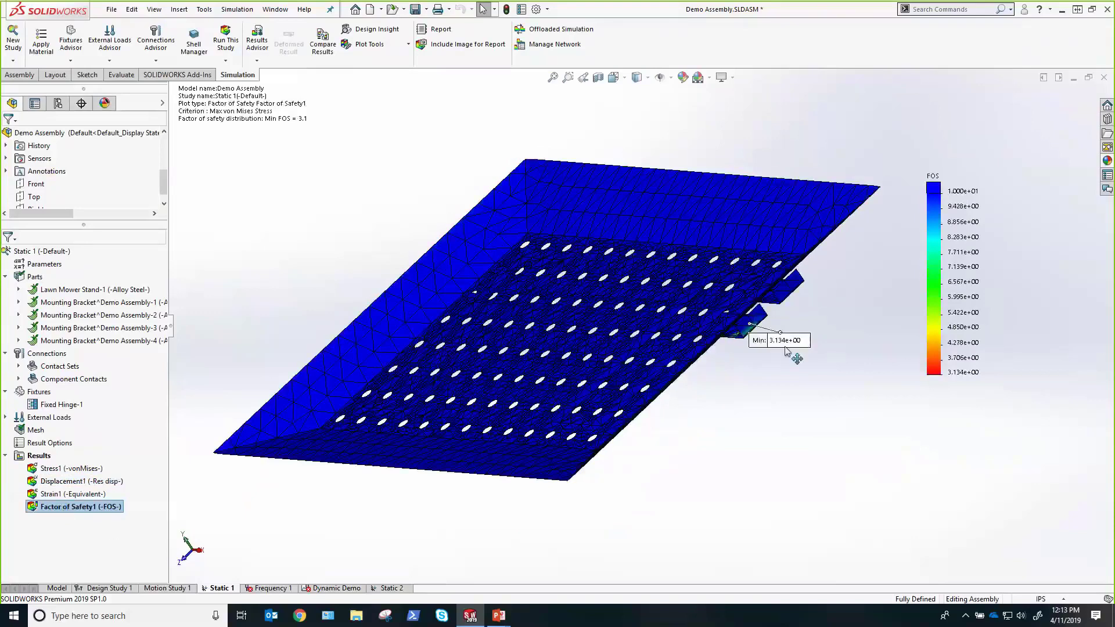
pyautogui.moveTo(791, 340); pyautogui.dragTo(854, 434)
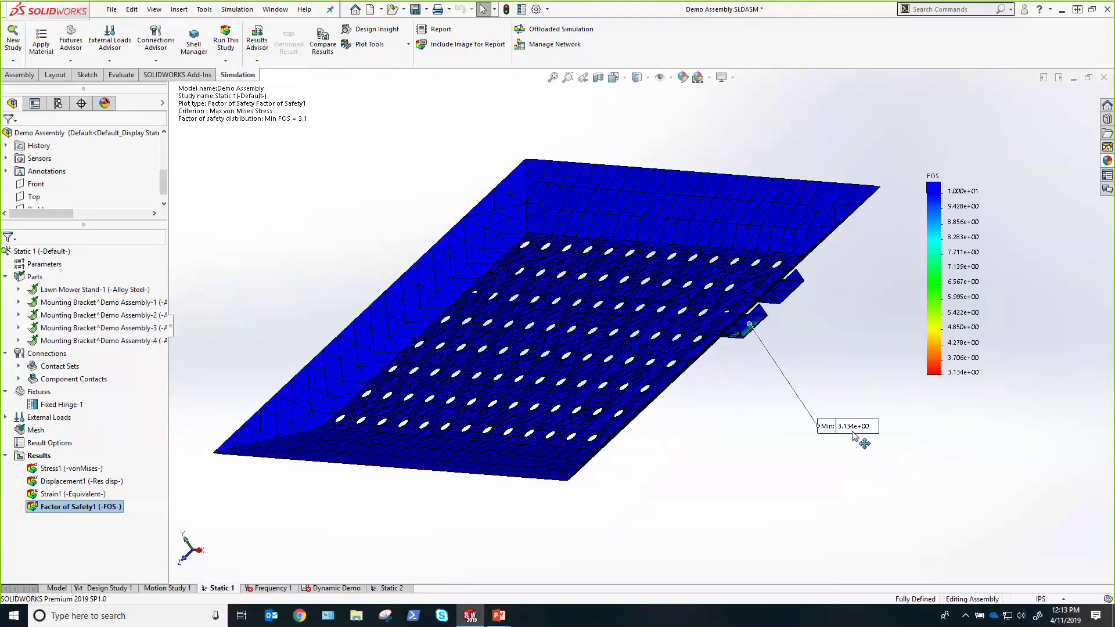
pyautogui.moveTo(812, 442); pyautogui.dragTo(359, 254, button='middle')
pyautogui.scroll(-5, 359, 254)
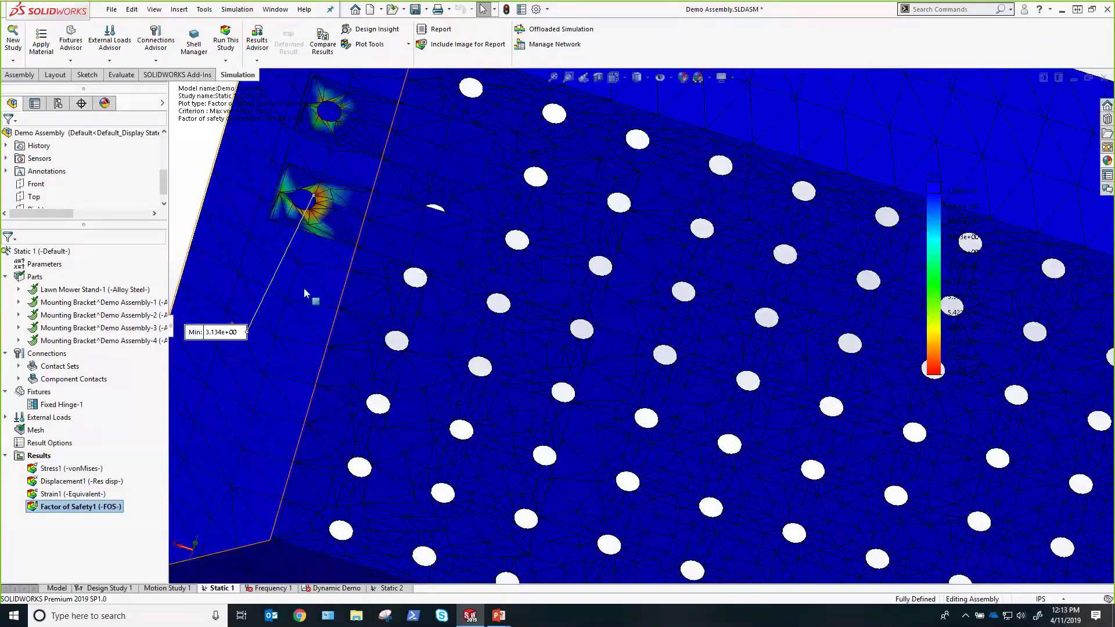
pyautogui.scroll(5, 494, 301)
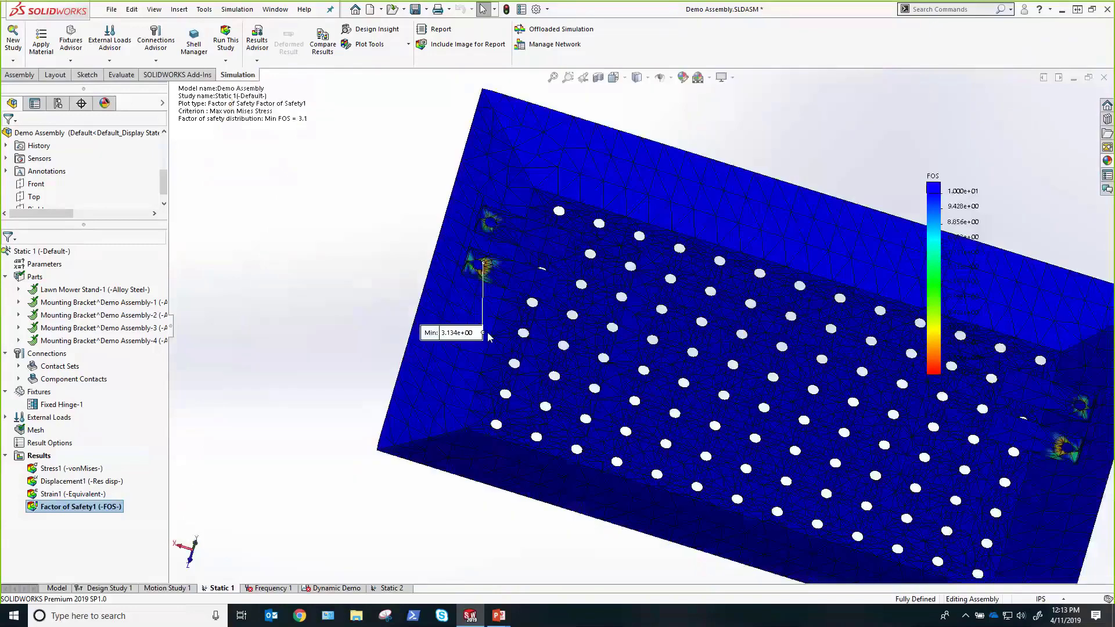
pyautogui.moveTo(440, 330); pyautogui.dragTo(349, 265)
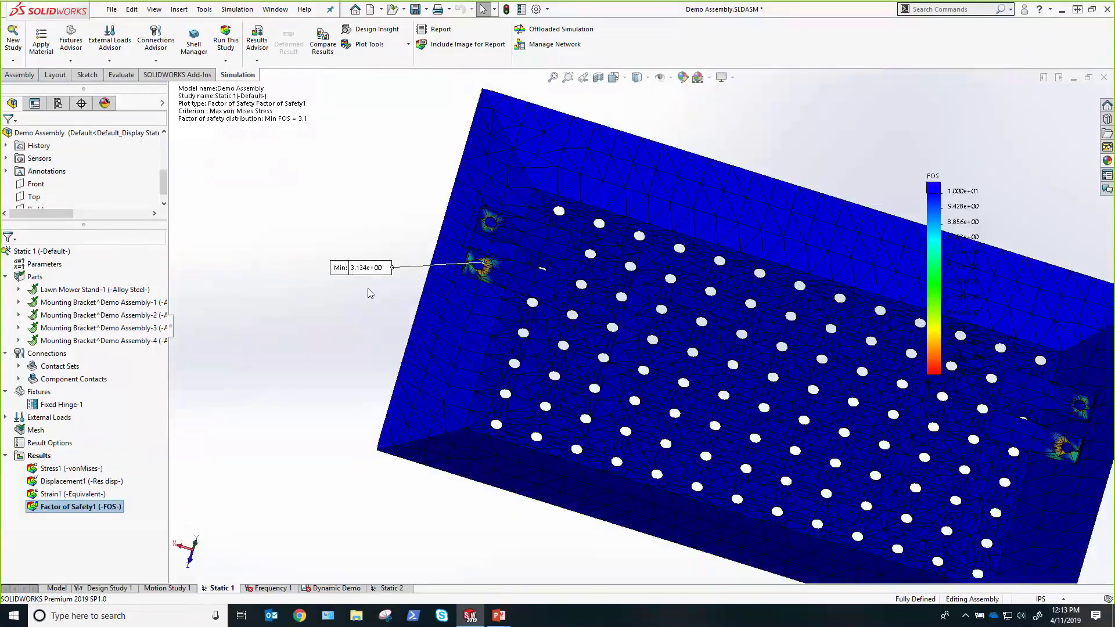
pyautogui.moveTo(382, 295); pyautogui.dragTo(463, 329, button='middle')
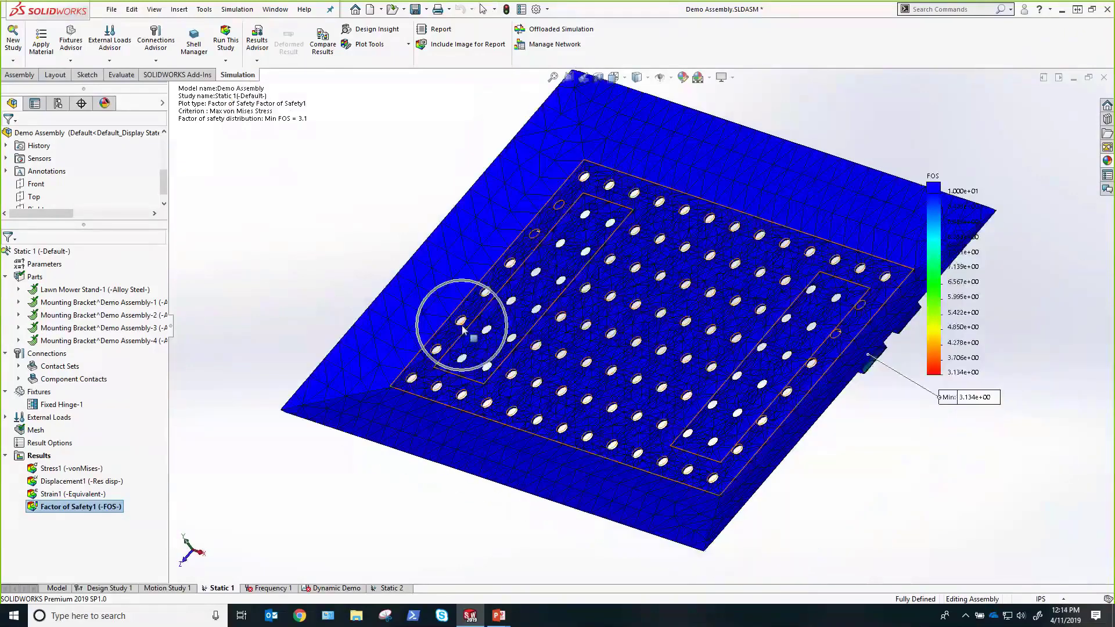
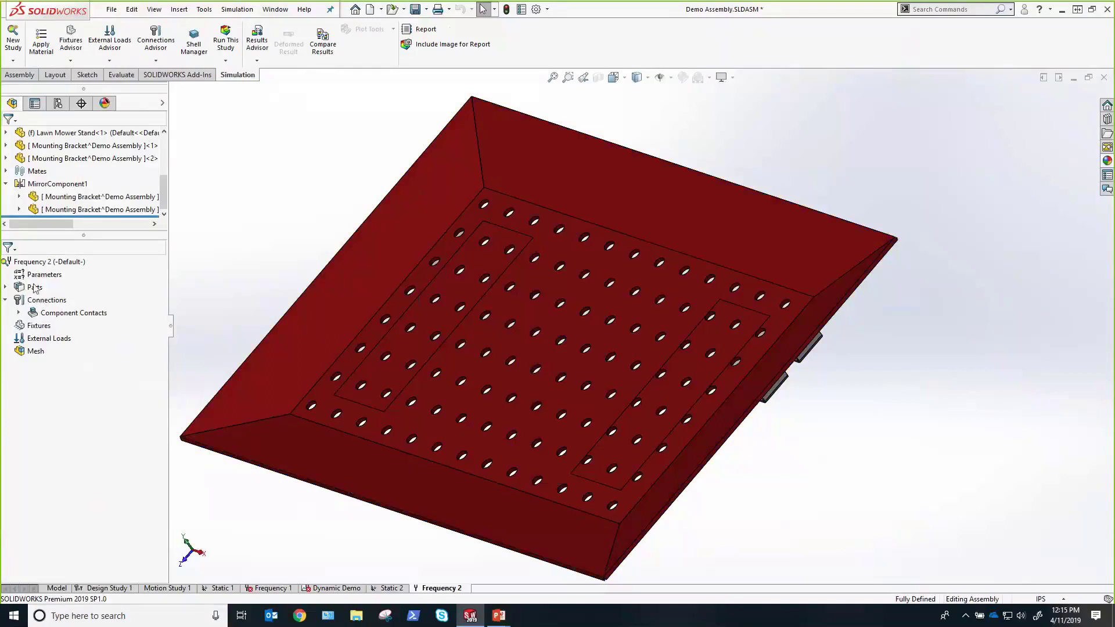
# - Copy the parts, connections, fixtures, external loads and mesh from the Static 1 study to the Frequency 2 study
pyautogui.click(223, 589)
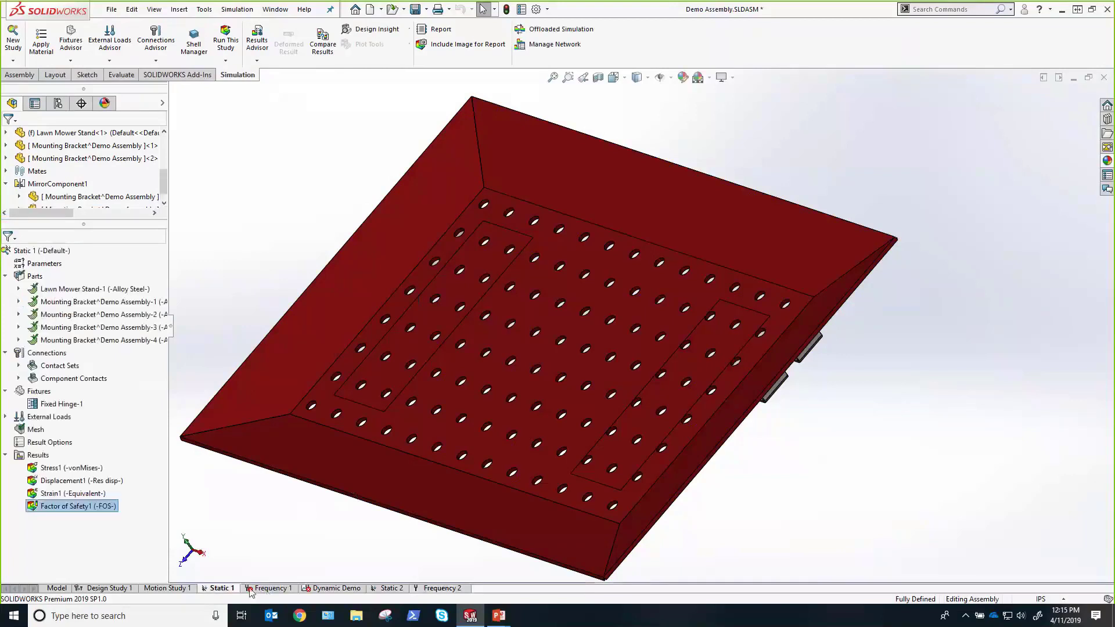
pyautogui.click(33, 277)
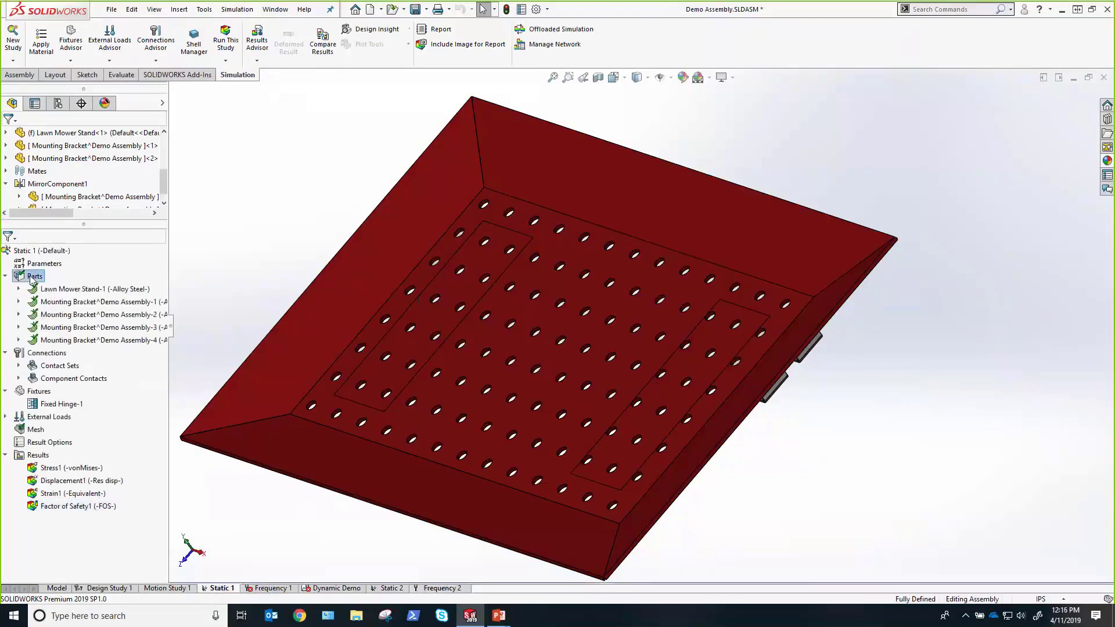
pyautogui.keyDown('ctrl'); pyautogui.click(34, 355); pyautogui.keyUp('ctrl')
pyautogui.keyDown('ctrl'); pyautogui.click(36, 393); pyautogui.keyUp('ctrl')
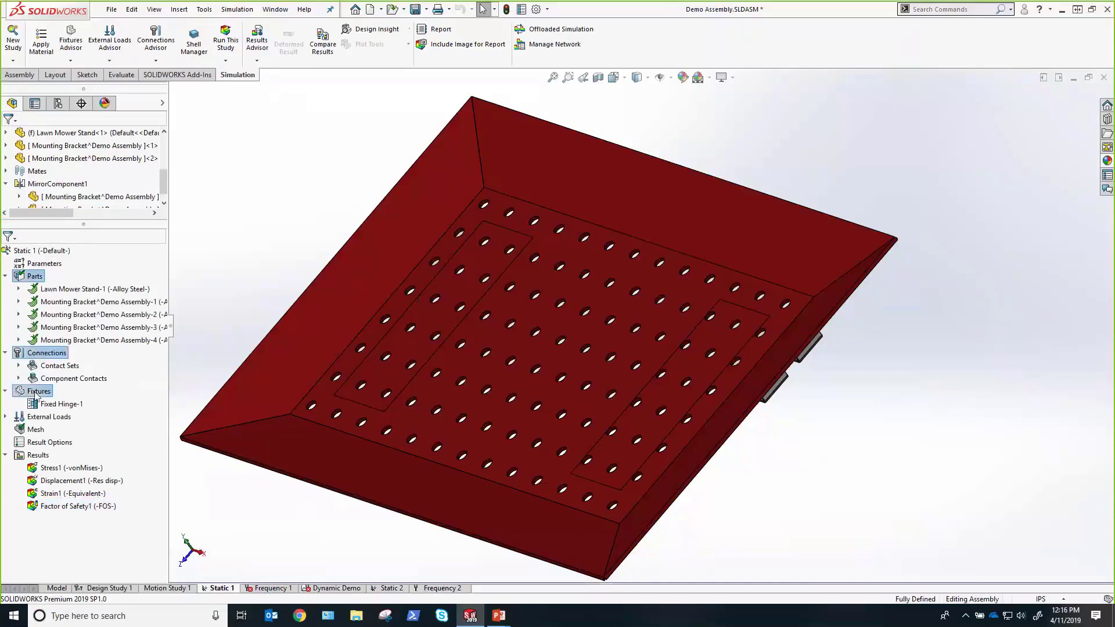
pyautogui.keyDown('ctrl'); pyautogui.click(42, 419); pyautogui.keyUp('ctrl')
pyautogui.keyDown('ctrl'); pyautogui.click(34, 430); pyautogui.keyUp('ctrl')
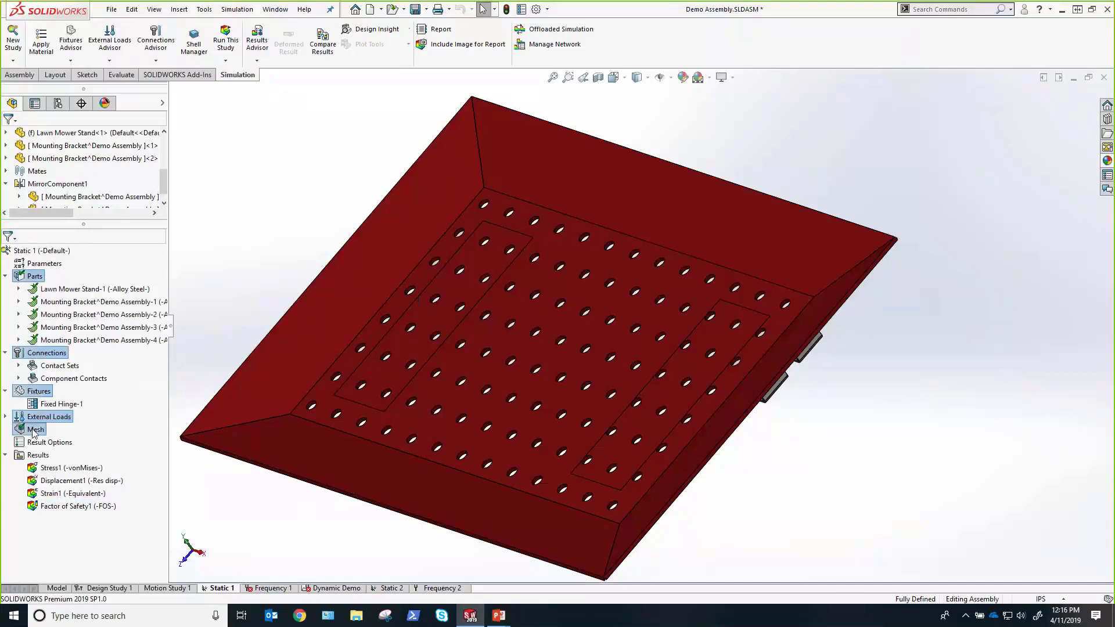
pyautogui.moveTo(34, 430); pyautogui.dragTo(443, 587)
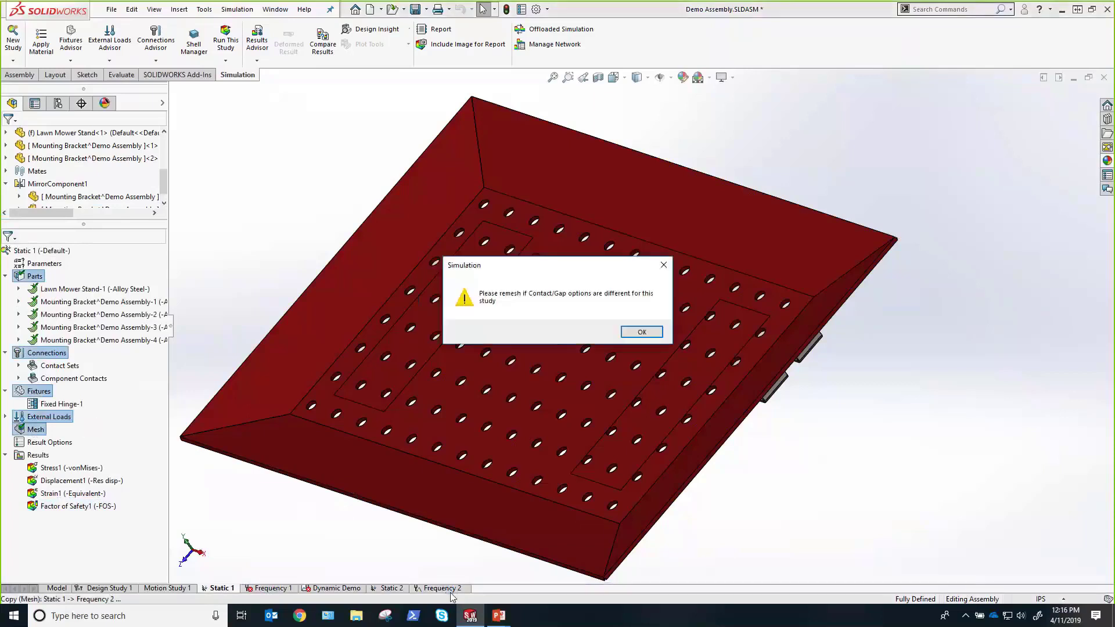
pyautogui.click(642, 332)
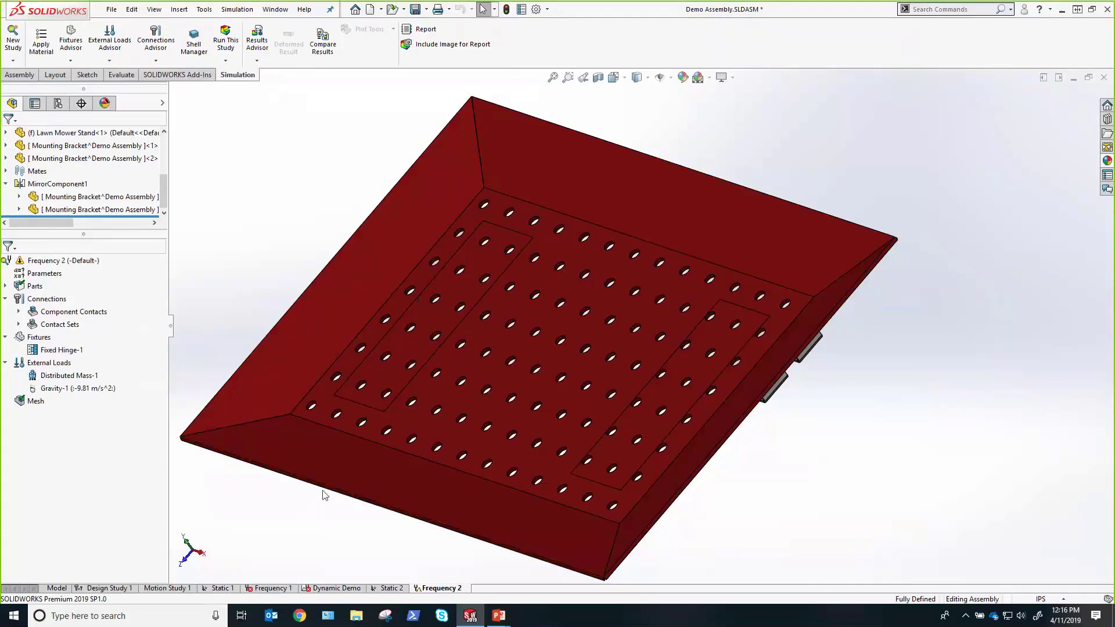
# - Check the number of frequencies requested in the Frequency 2 study properties
pyautogui.rightClick(59, 263)
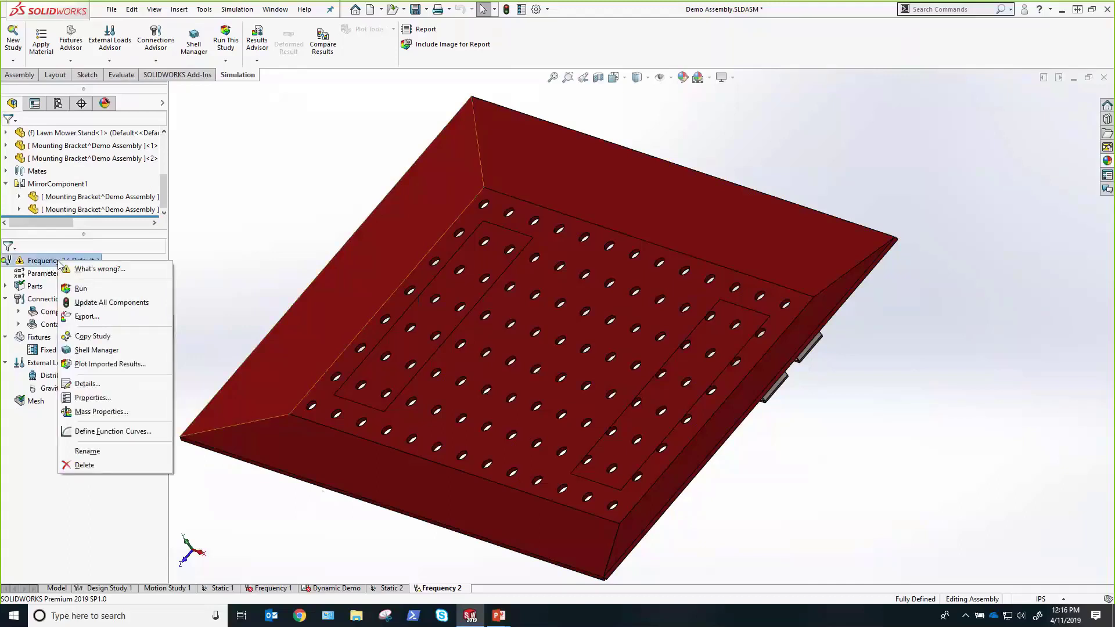
pyautogui.click(93, 396)
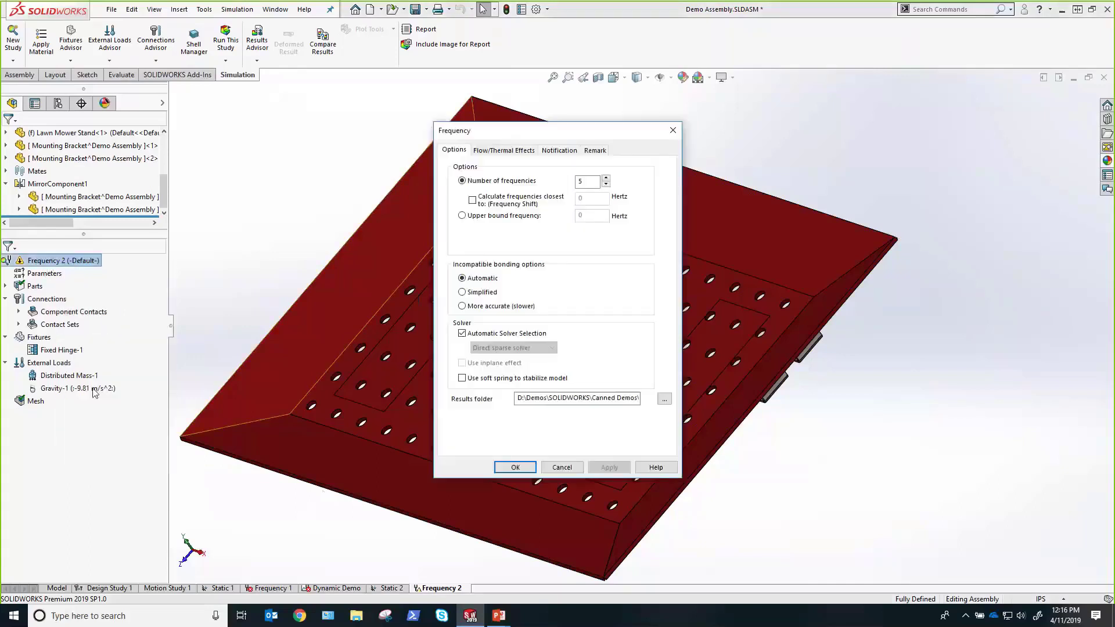
pyautogui.doubleClick(586, 182)
pyautogui.click(515, 467)
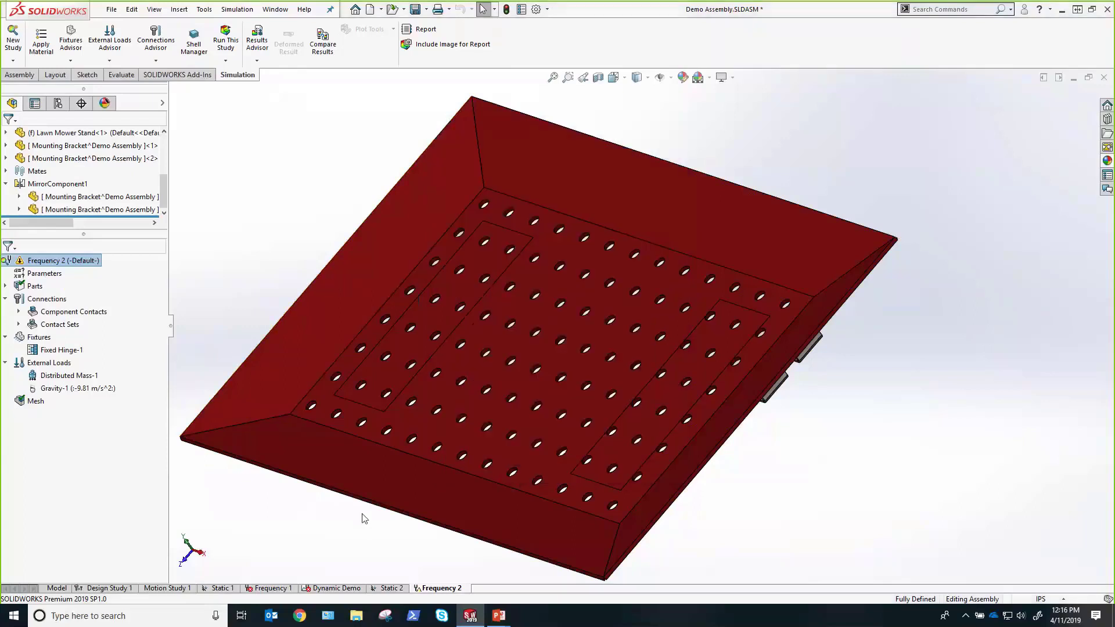
# - Open the Frequency 1 study and animate its Amplitude1 plot to examine the first mode shape
pyautogui.click(276, 588)
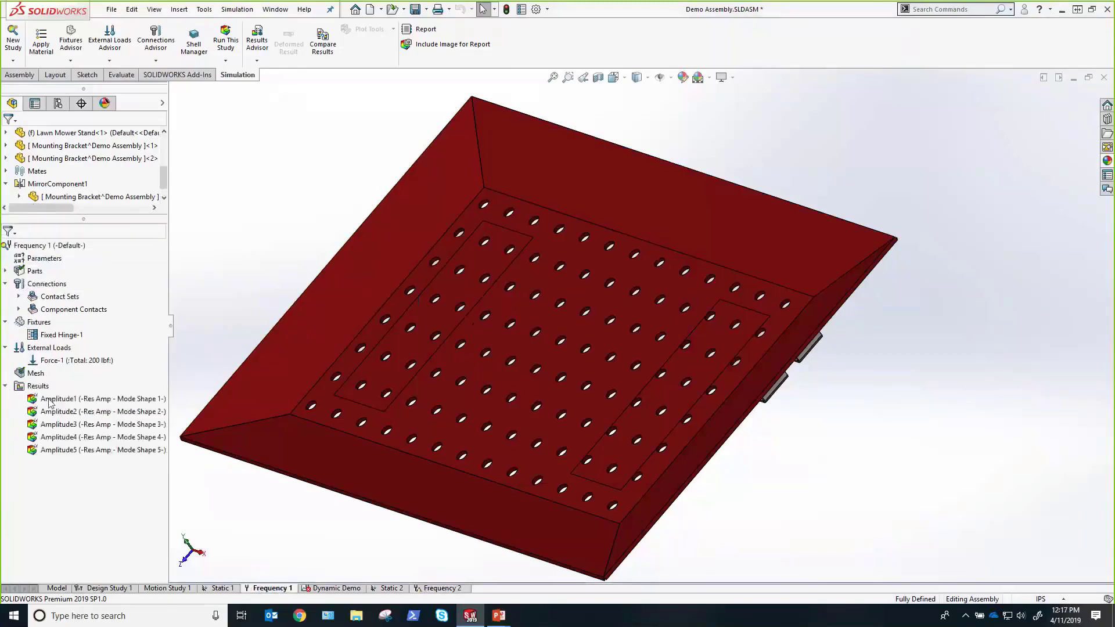
pyautogui.doubleClick(50, 400)
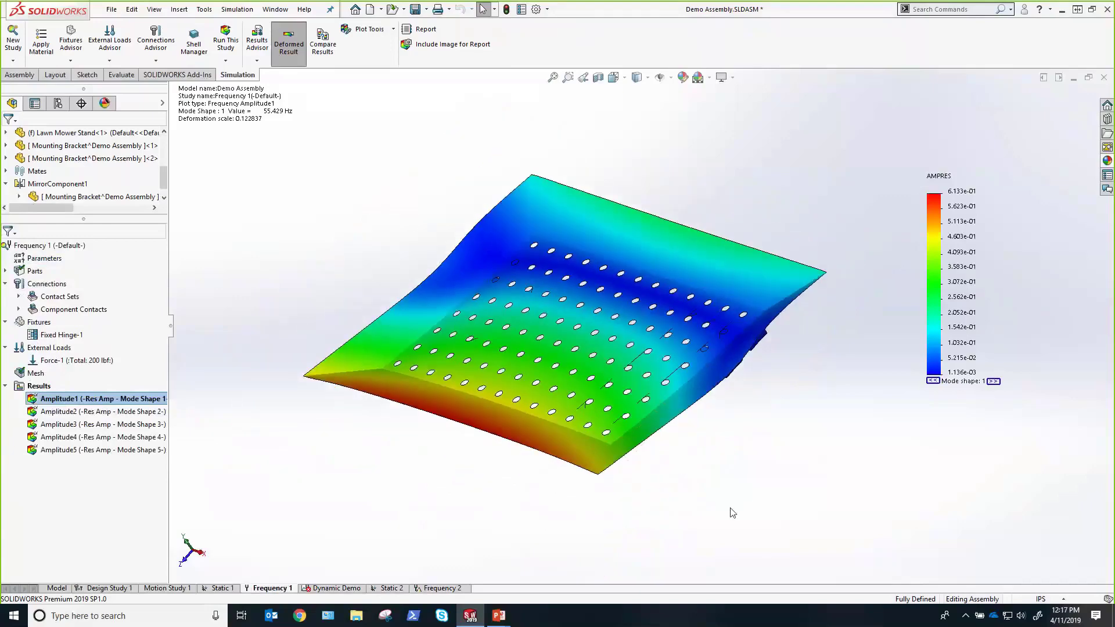
pyautogui.moveTo(718, 491); pyautogui.dragTo(694, 488, button='middle')
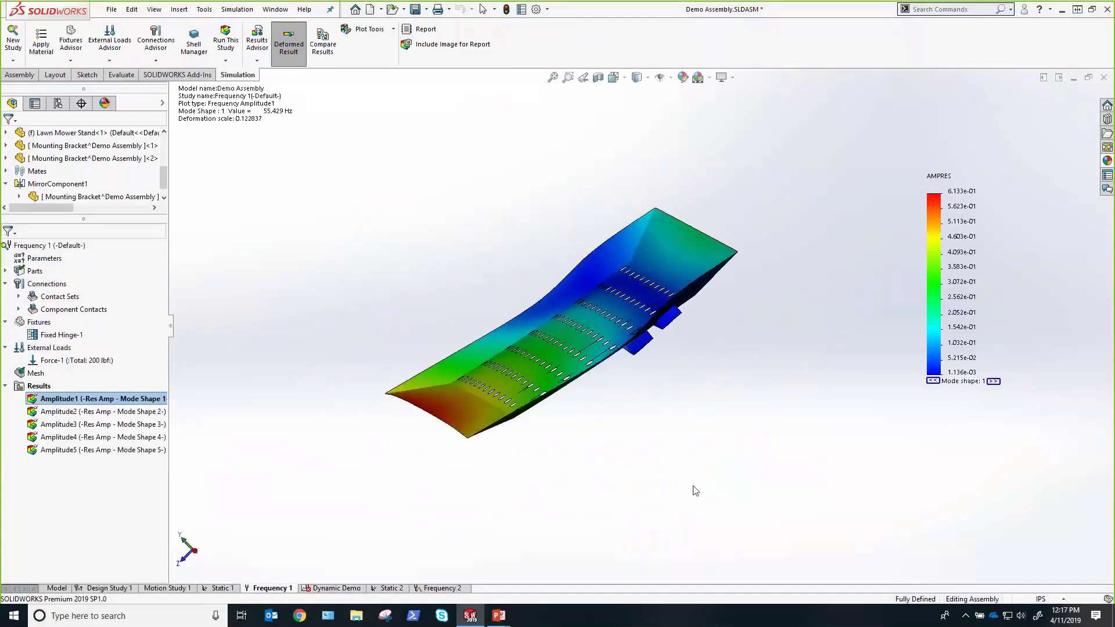
pyautogui.rightClick(112, 398)
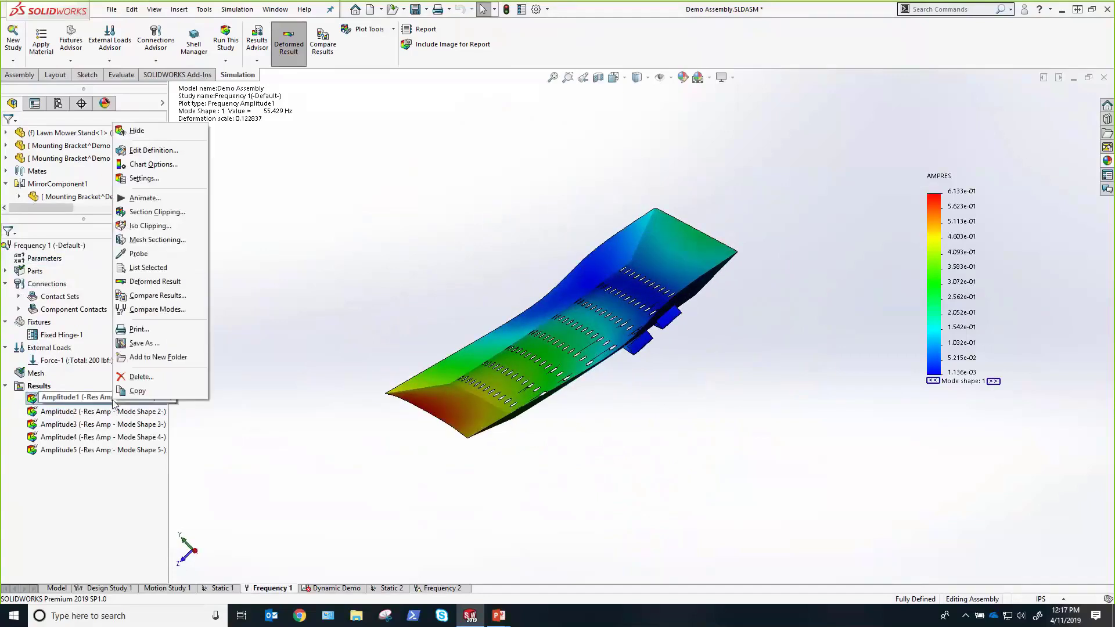
pyautogui.click(165, 201)
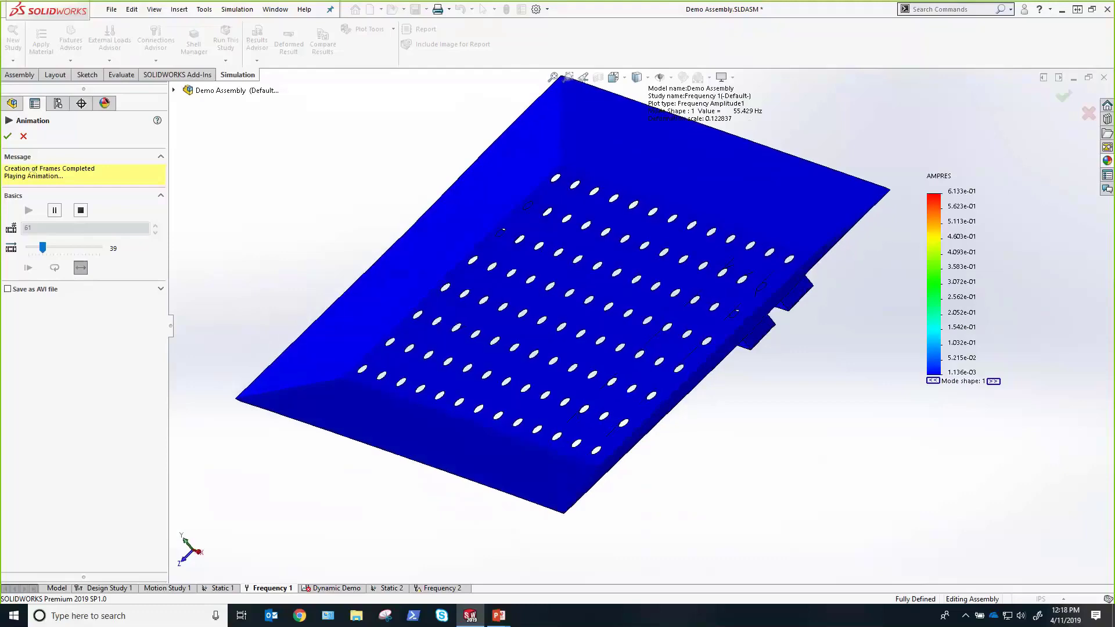
pyautogui.click(9, 136)
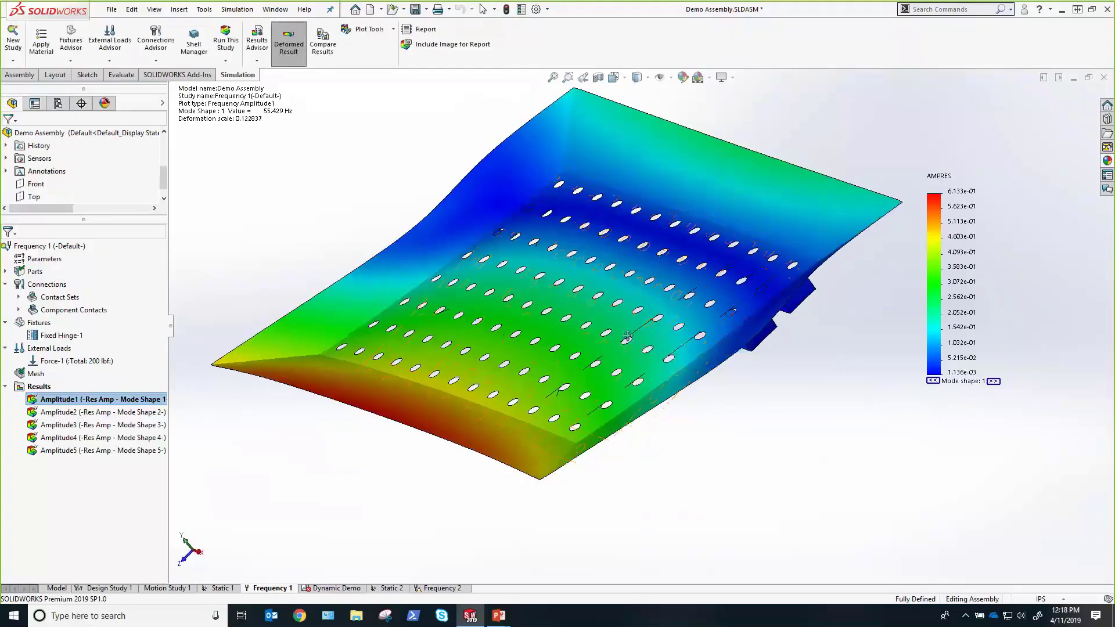
# - List the resonant frequencies of the Frequency 1 study and examine the hertz values of the modes
pyautogui.rightClick(38, 386)
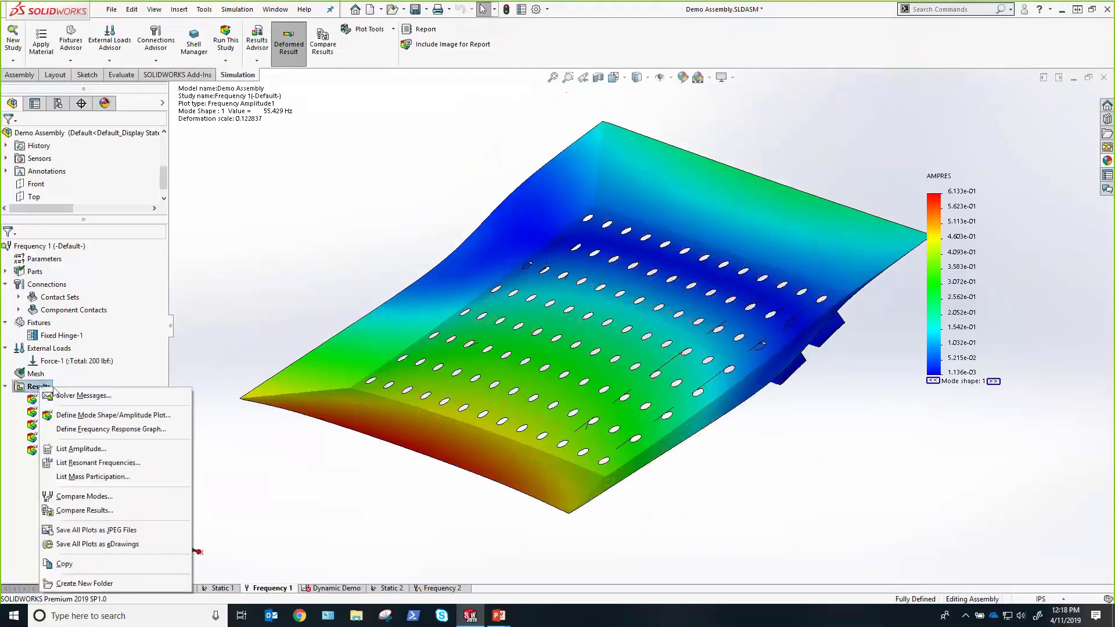
pyautogui.click(107, 463)
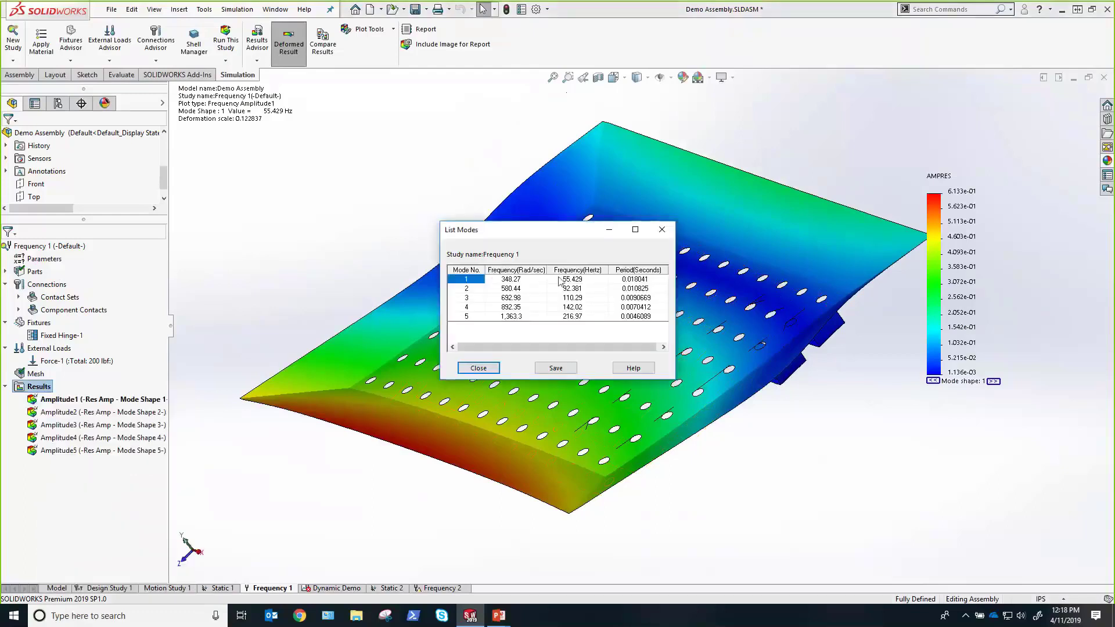
pyautogui.click(561, 281)
pyautogui.click(561, 281)
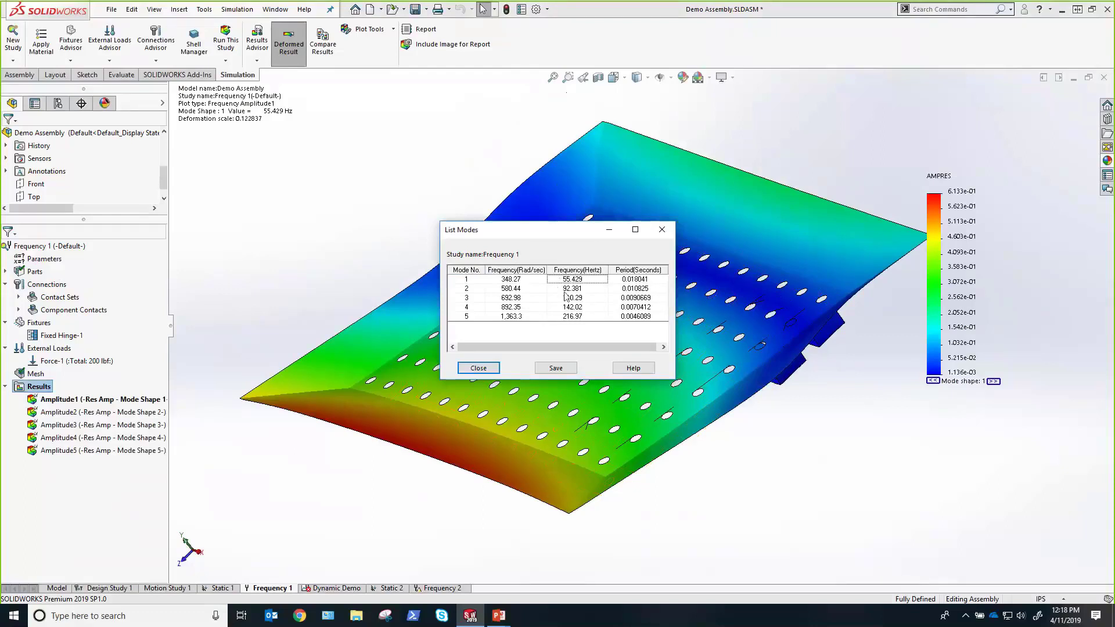
pyautogui.click(577, 291)
pyautogui.click(579, 298)
pyautogui.click(572, 316)
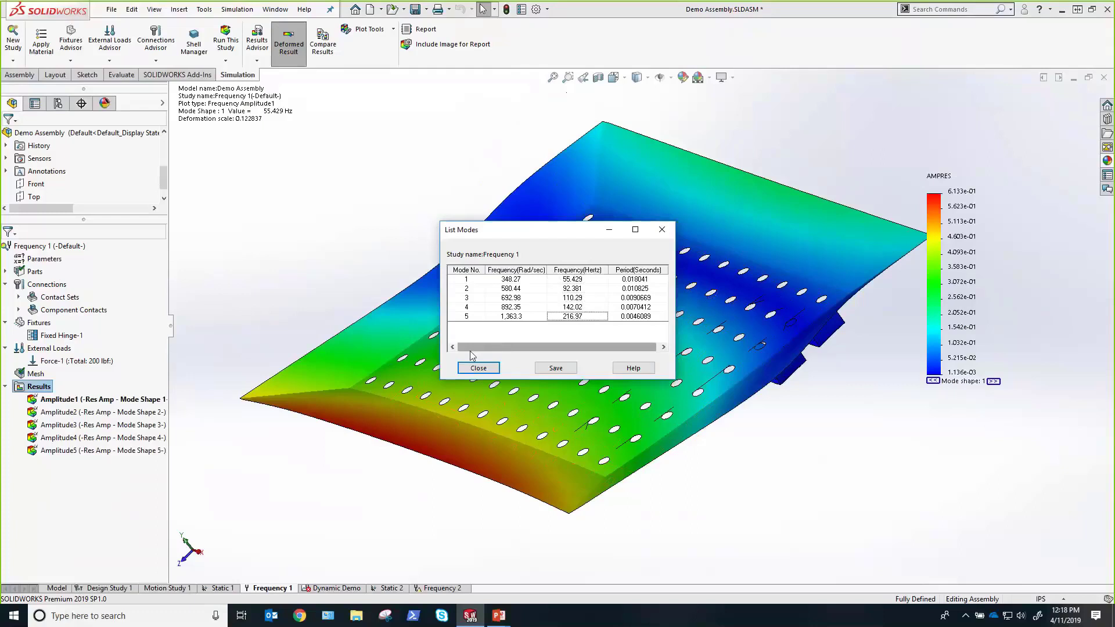
pyautogui.click(593, 279)
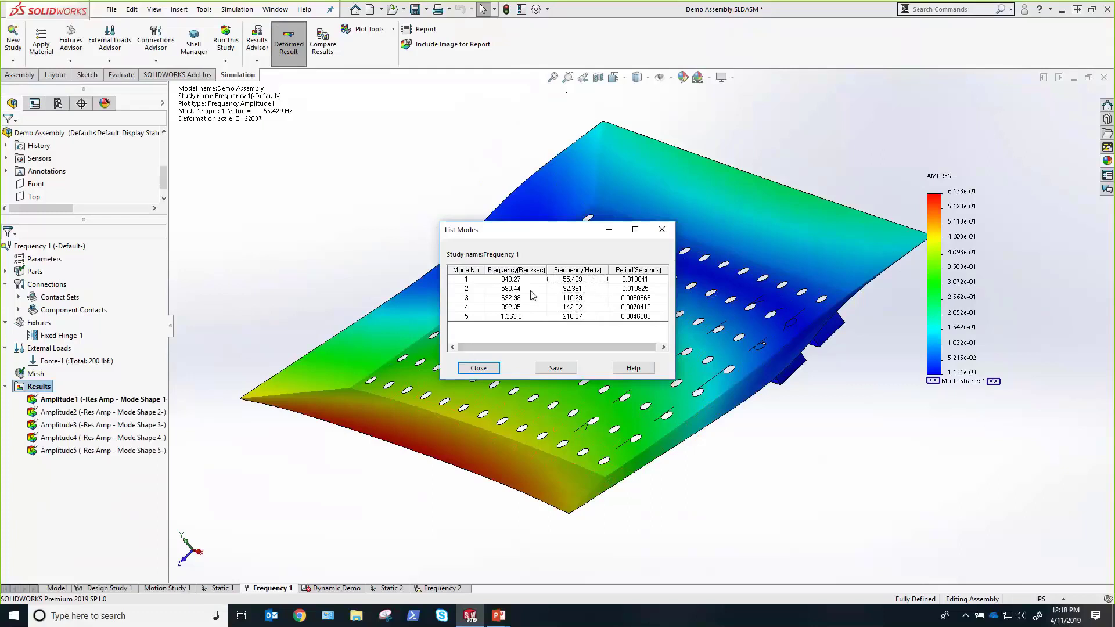
pyautogui.click(477, 368)
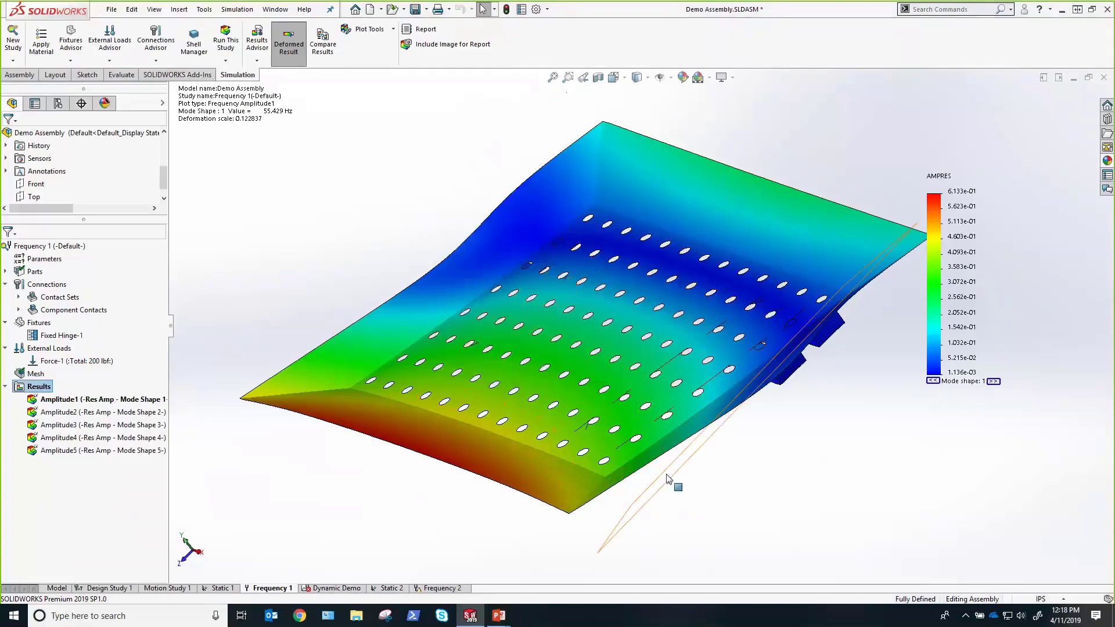
# - Hide the Amplitude1 plot and turn the assembly to show the mounting brackets on its underside
pyautogui.rightClick(123, 399)
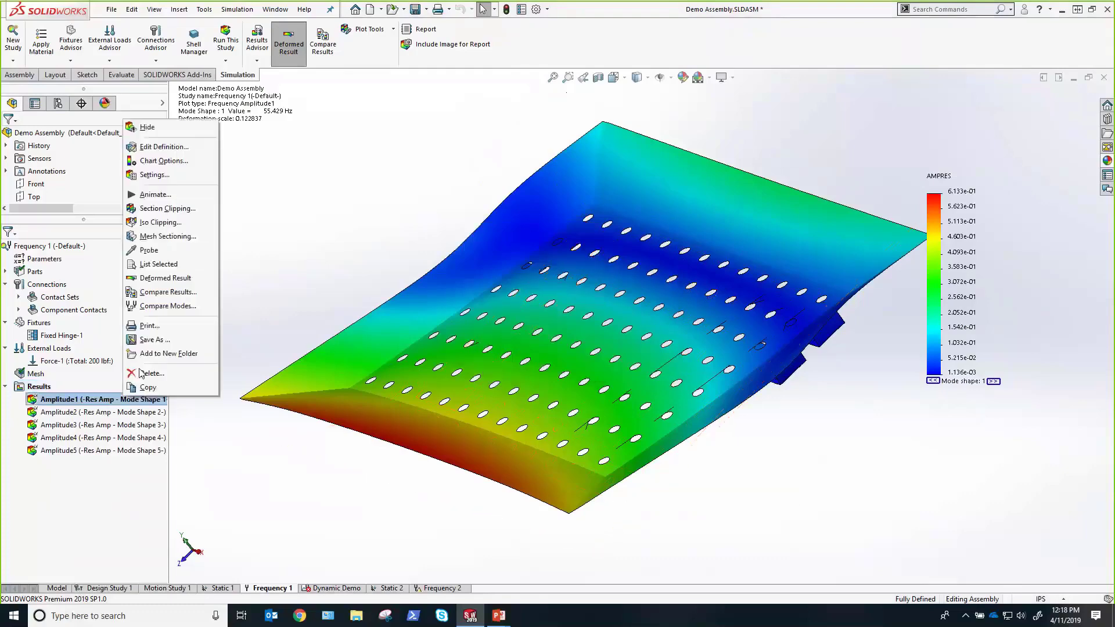
pyautogui.click(147, 127)
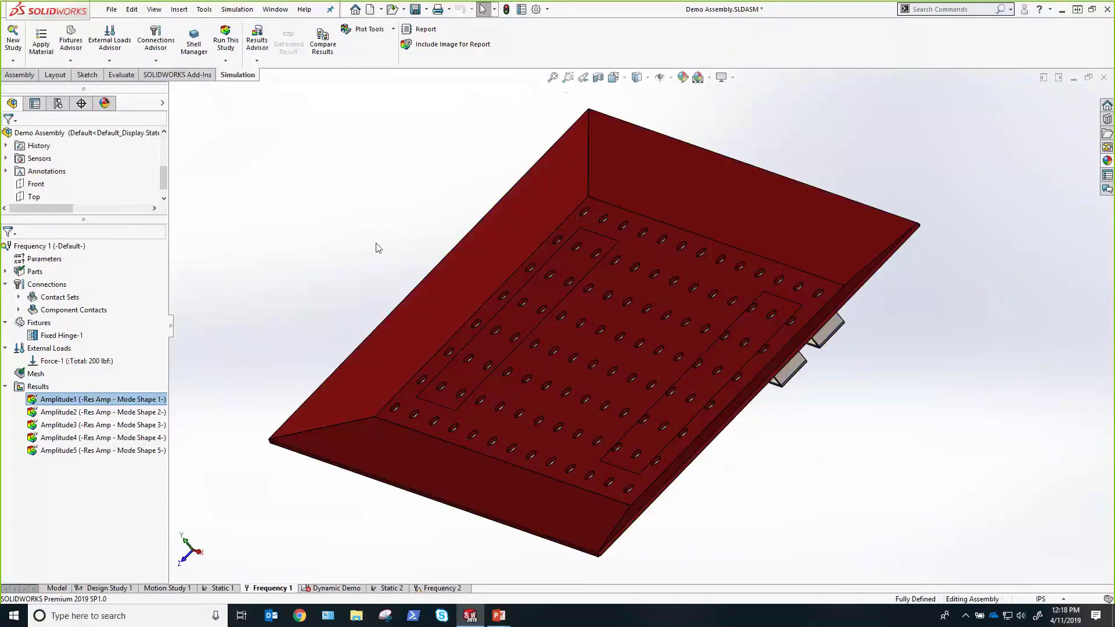
pyautogui.moveTo(346, 242); pyautogui.dragTo(354, 239, button='middle')
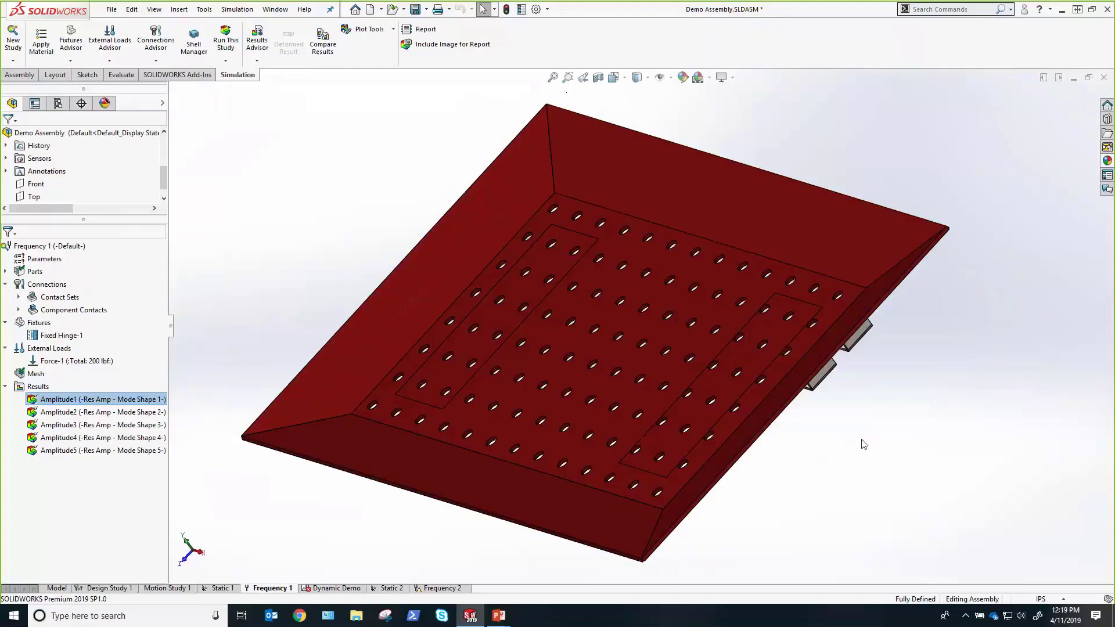
pyautogui.press('space')
pyautogui.click(898, 256)
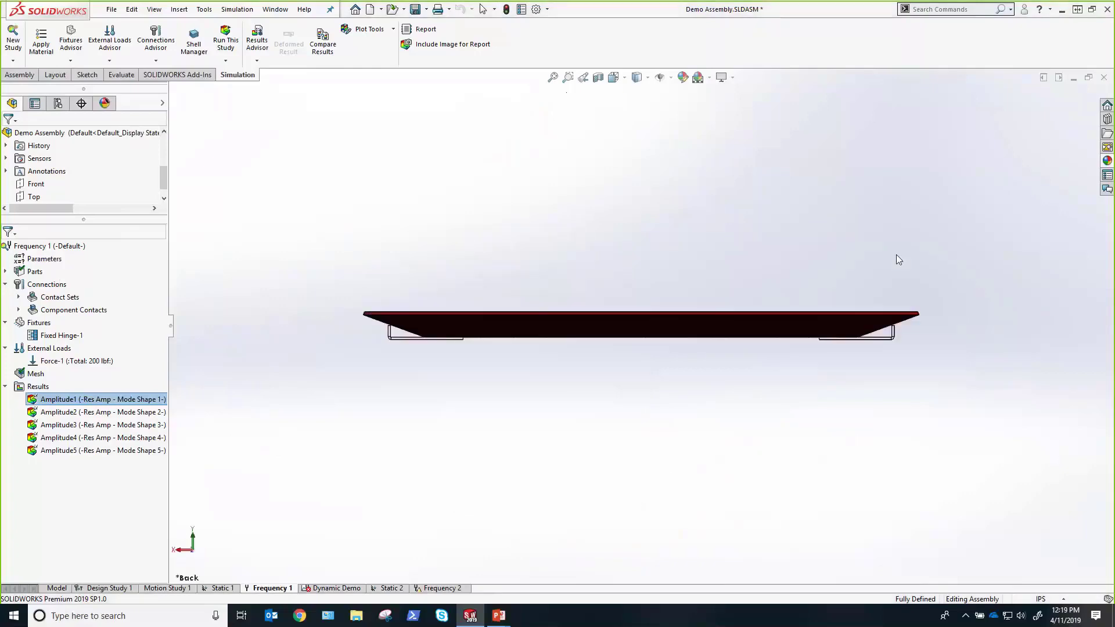
pyautogui.hotkey('shift', 'Up')
pyautogui.moveTo(741, 281); pyautogui.dragTo(719, 269, button='middle')
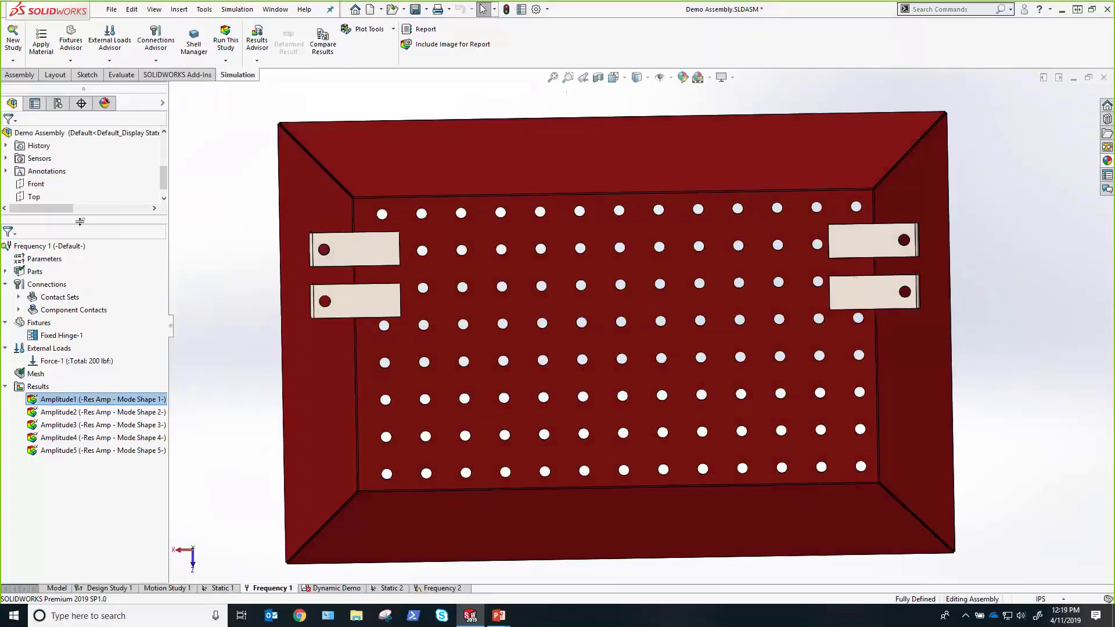
# - Inspect the assembly's mates and highlight the Distance1 mate that spaces the mounting brackets
pyautogui.moveTo(80, 219); pyautogui.dragTo(85, 388)
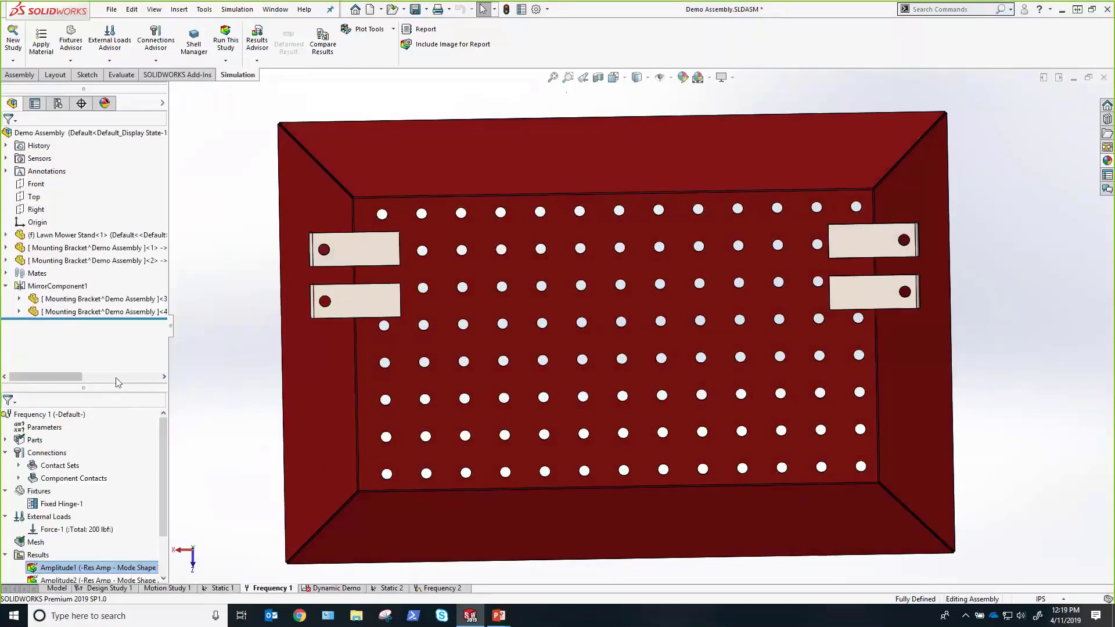
pyautogui.click(6, 273)
pyautogui.click(74, 327)
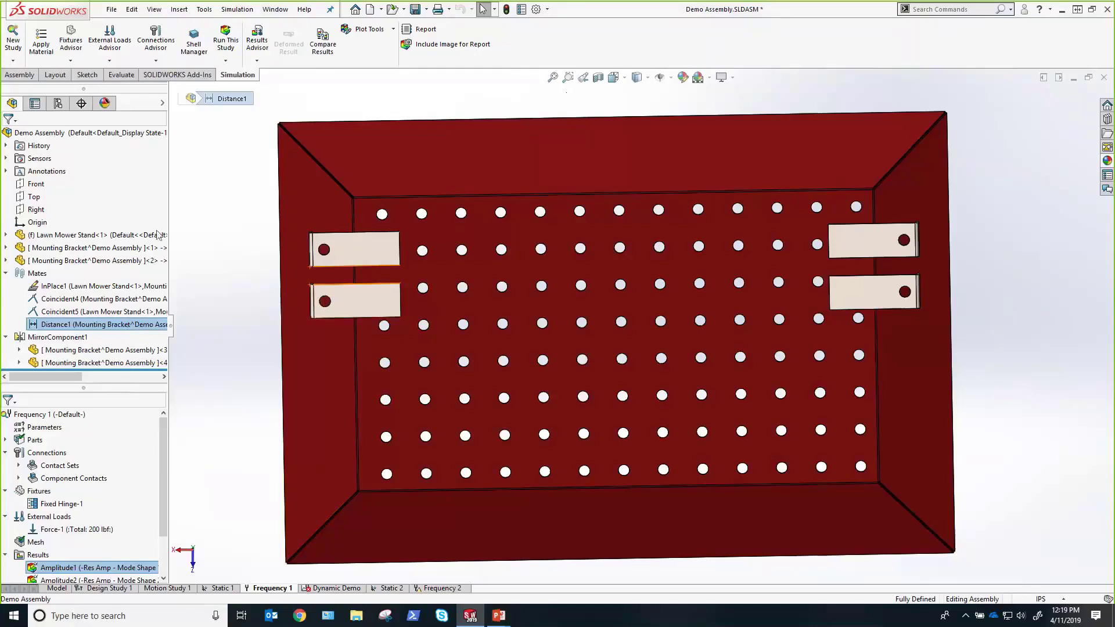
# - Create a new design study for the assembly
pyautogui.click(12, 43)
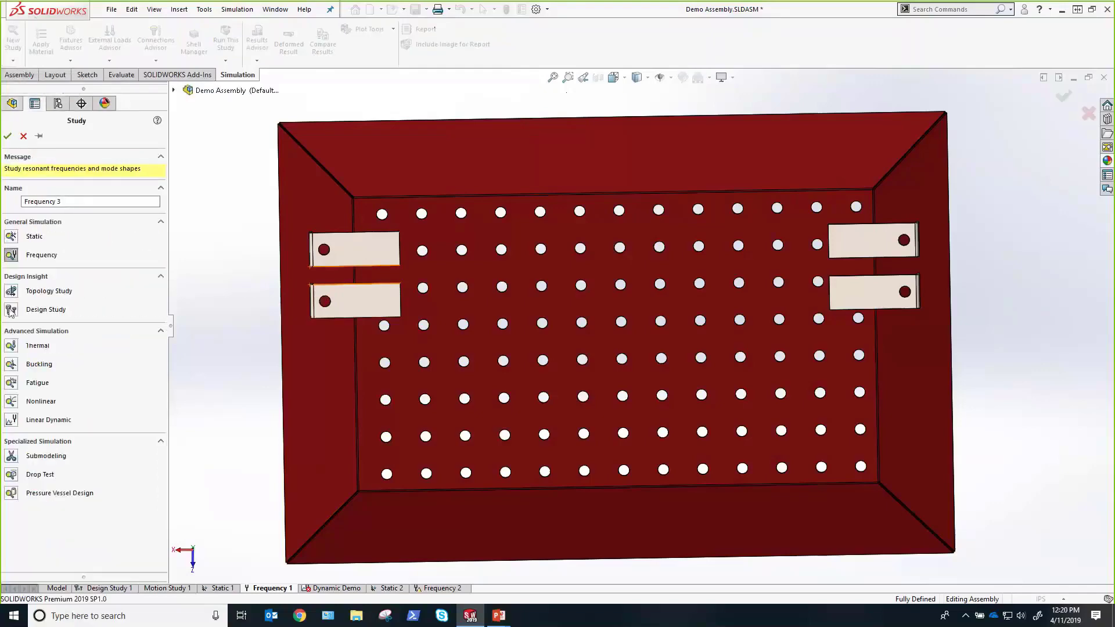
pyautogui.click(10, 311)
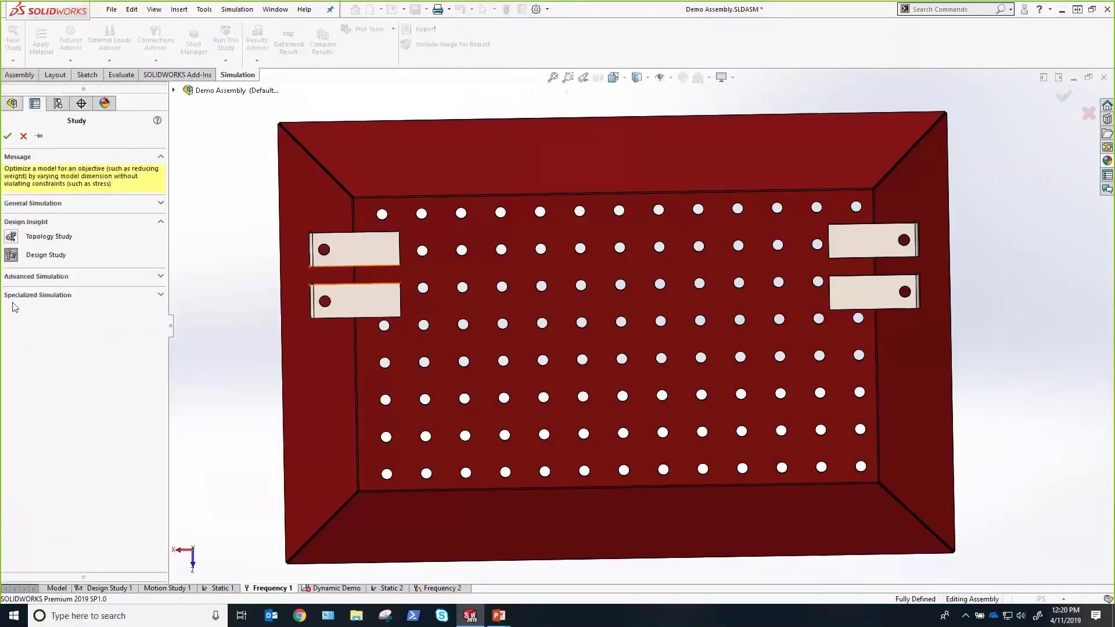
pyautogui.click(8, 137)
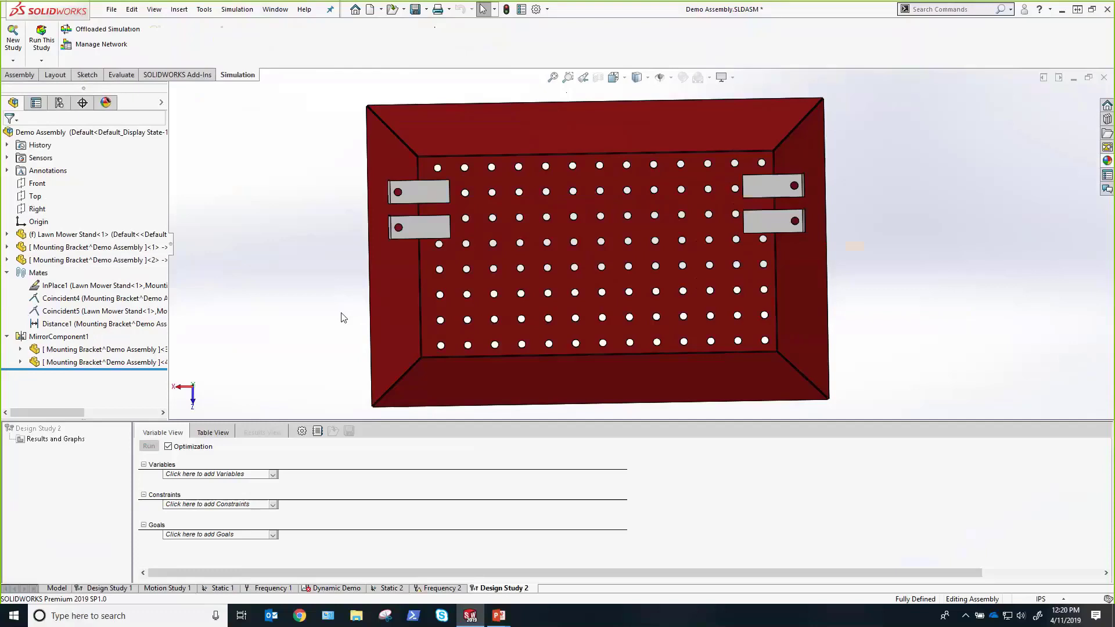
# - Add Spacing as a Range with Step variable with a minimum of 0.8 in and a maximum of 8 in
pyautogui.click(273, 475)
pyautogui.click(272, 475)
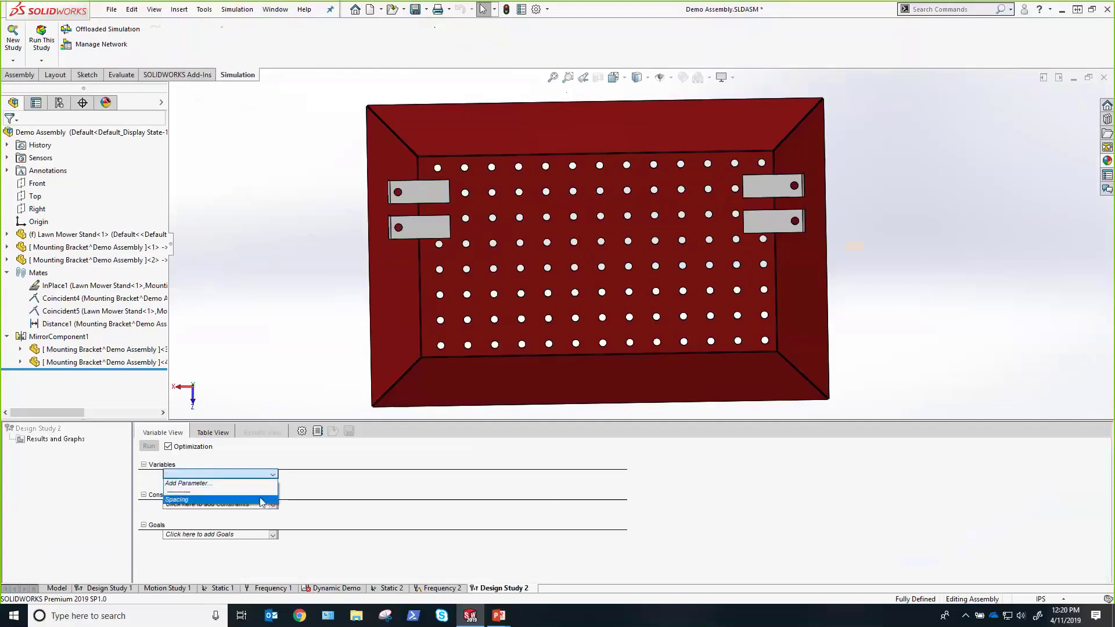
pyautogui.click(262, 501)
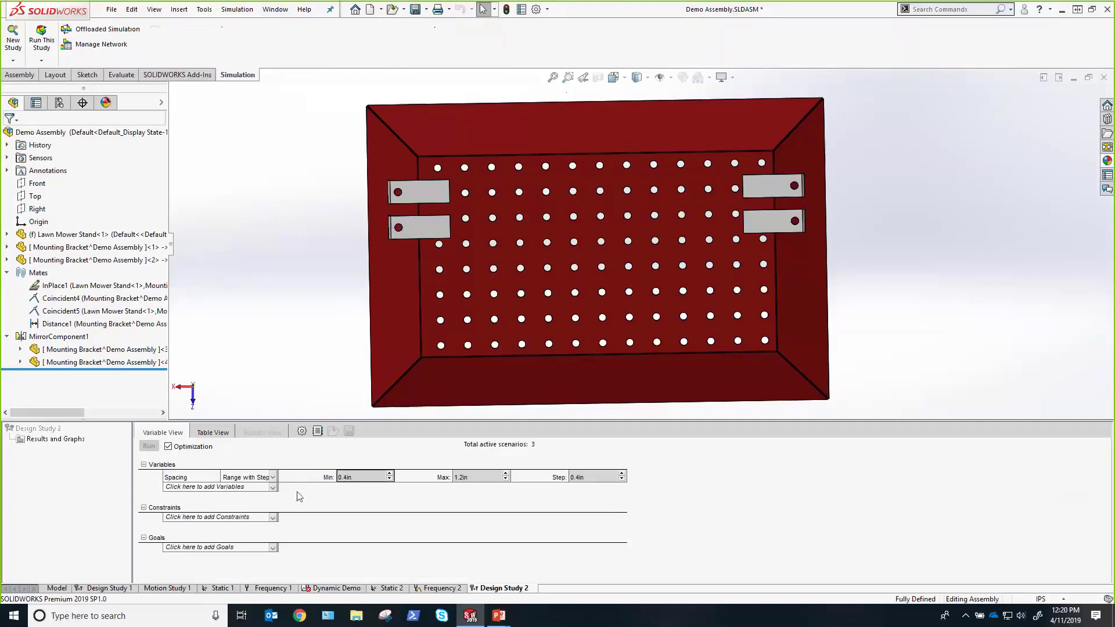
pyautogui.click(357, 477)
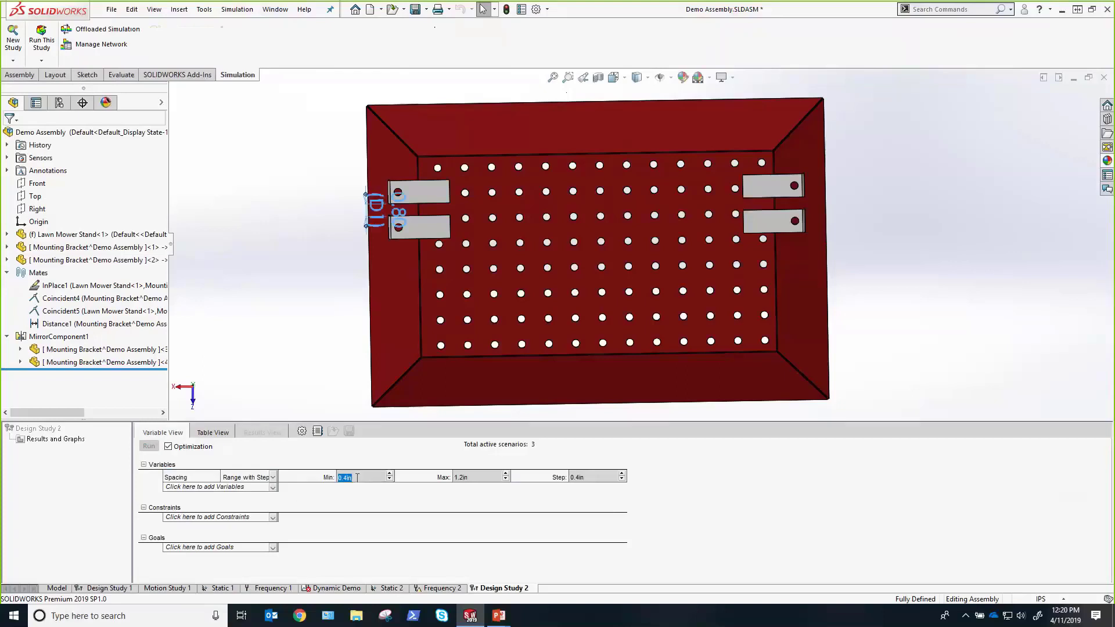
pyautogui.write('0.8')
pyautogui.click(475, 480)
pyautogui.write('8.0')
pyautogui.click(674, 493)
# - Add Frequency1 as a design study constraint that is greater than a minimum of 60 Hz
pyautogui.click(273, 517)
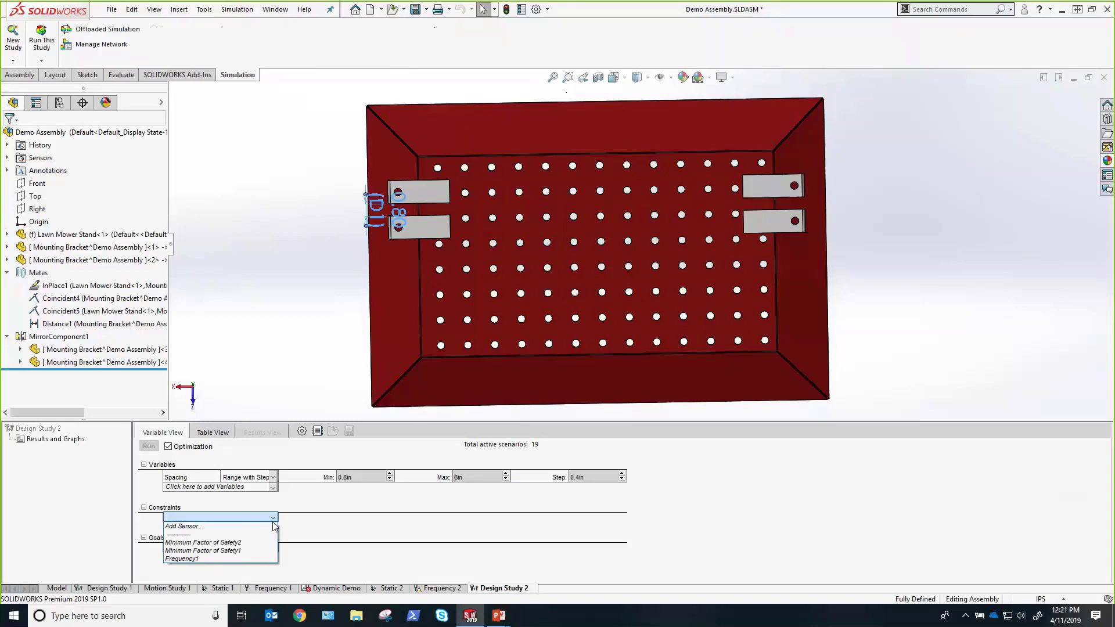
pyautogui.click(208, 559)
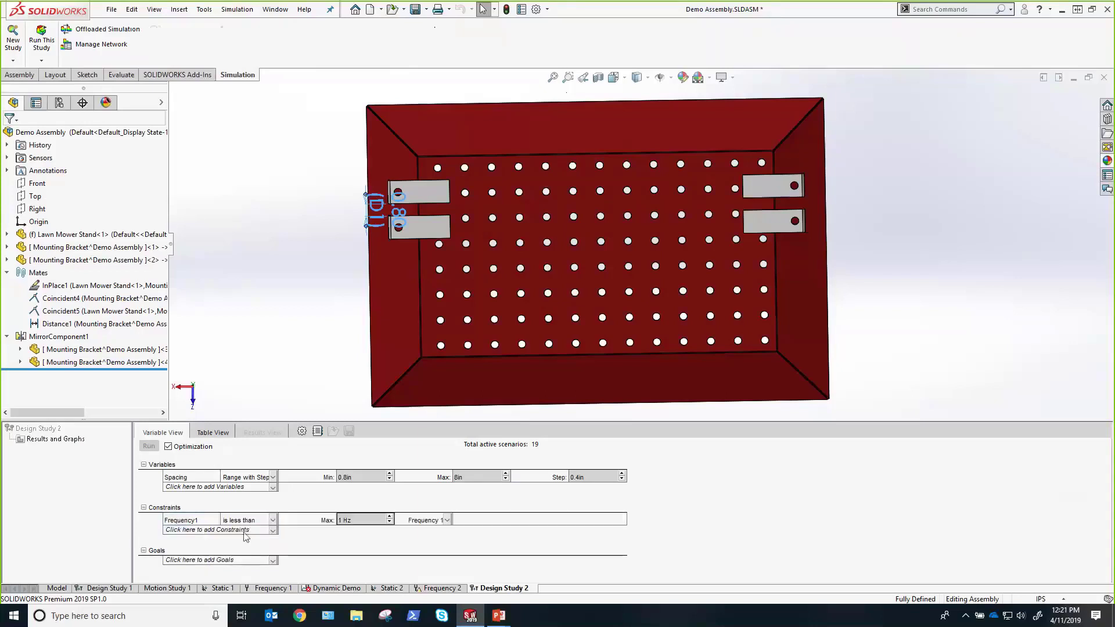
pyautogui.click(273, 521)
pyautogui.click(267, 538)
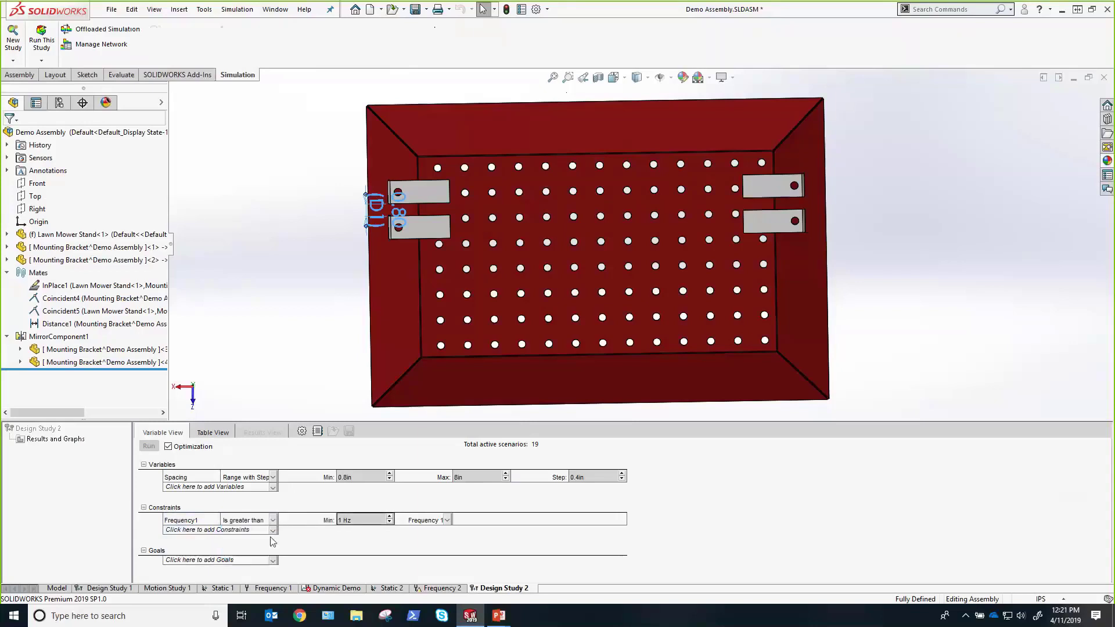
pyautogui.click(340, 520)
pyautogui.write('80')
pyautogui.click(736, 509)
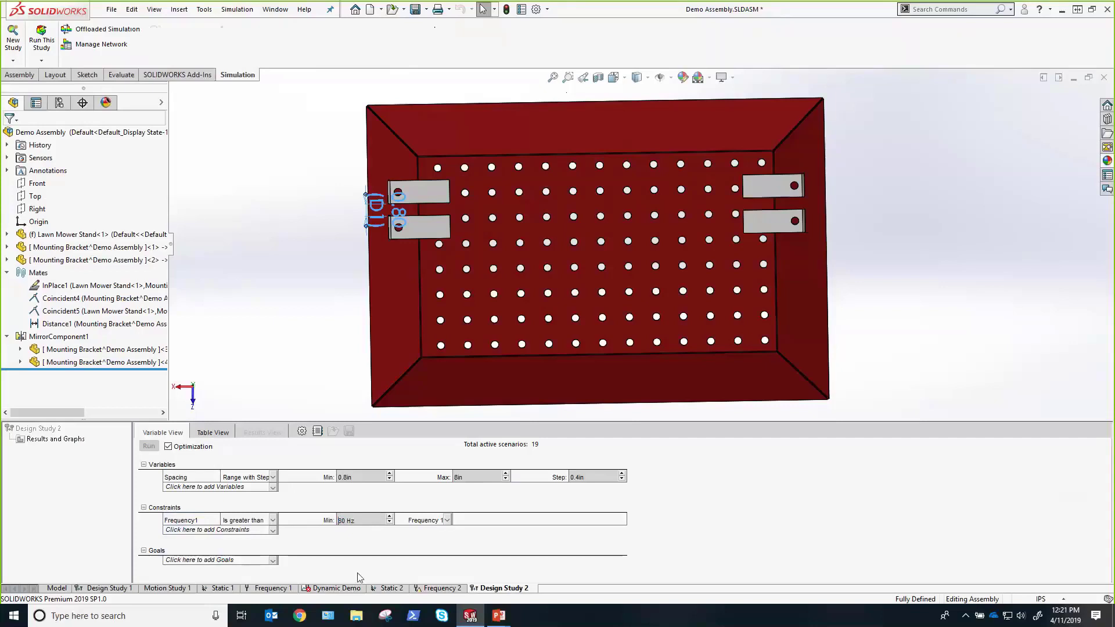
# - Add Minimum Factor of Safety1 as a design study goal set to Maximize
pyautogui.click(272, 560)
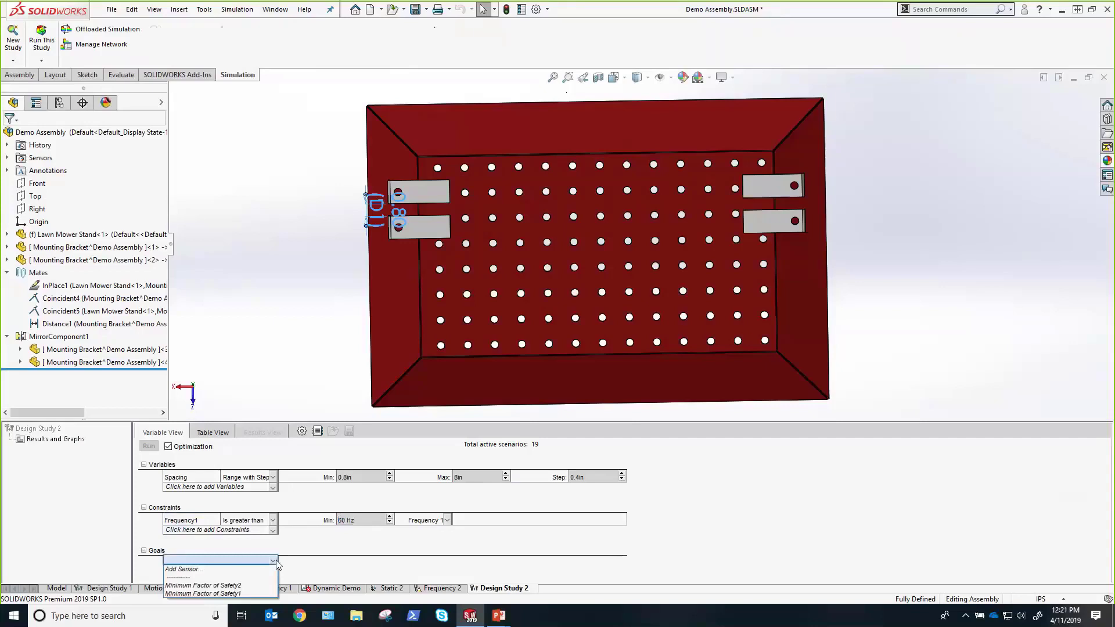
pyautogui.click(258, 594)
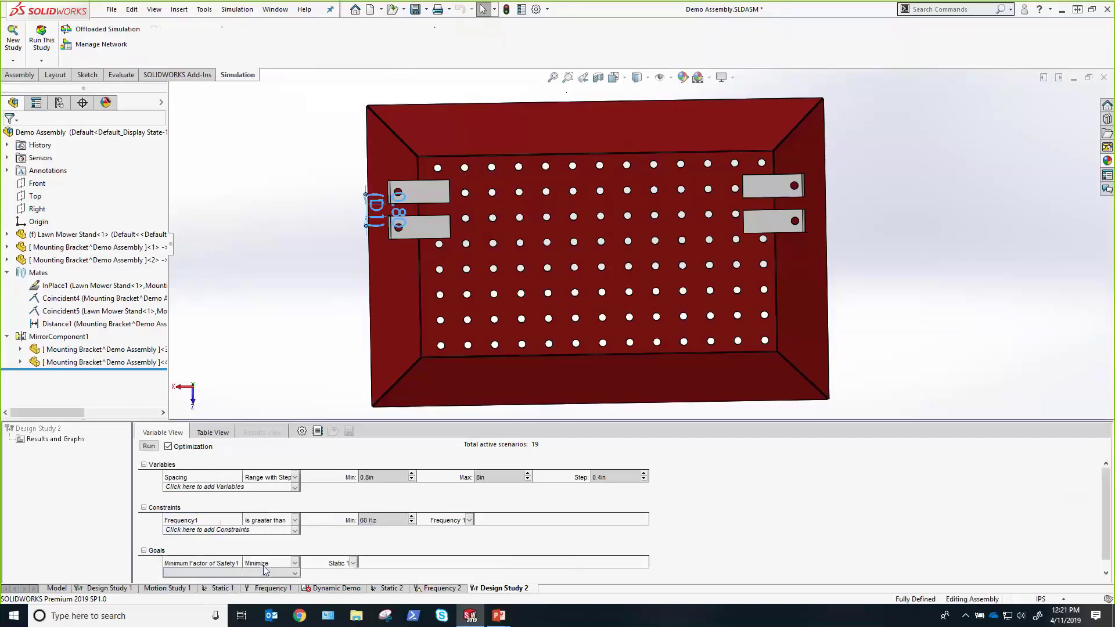
pyautogui.click(295, 565)
pyautogui.click(264, 577)
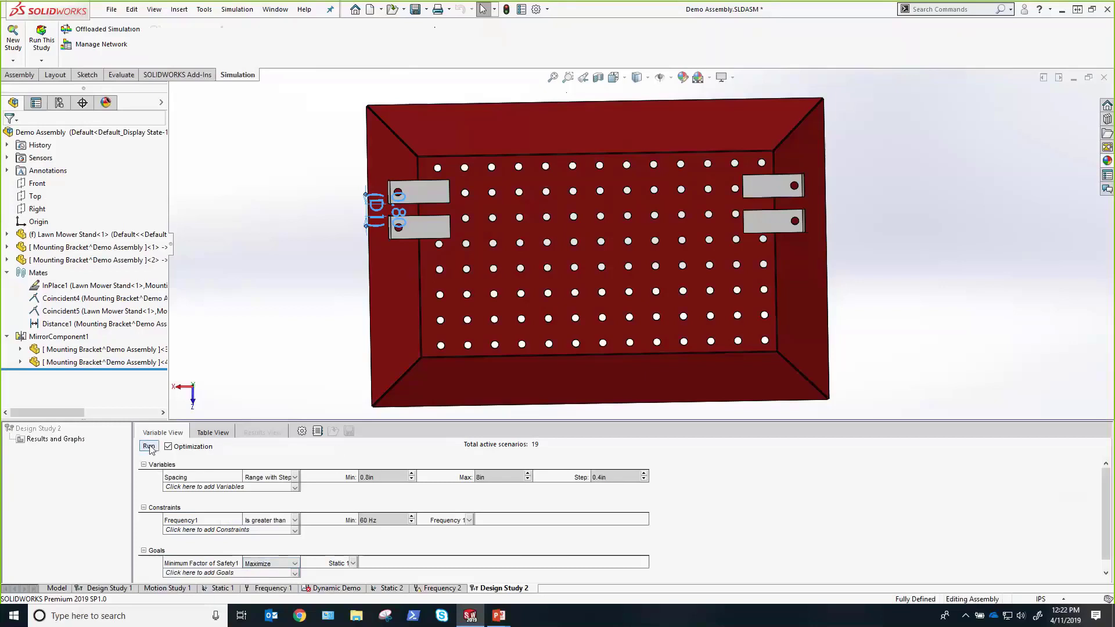
# - Open Design Study 1 and review its scenario results for spacing, frequency and factor of safety
pyautogui.click(106, 588)
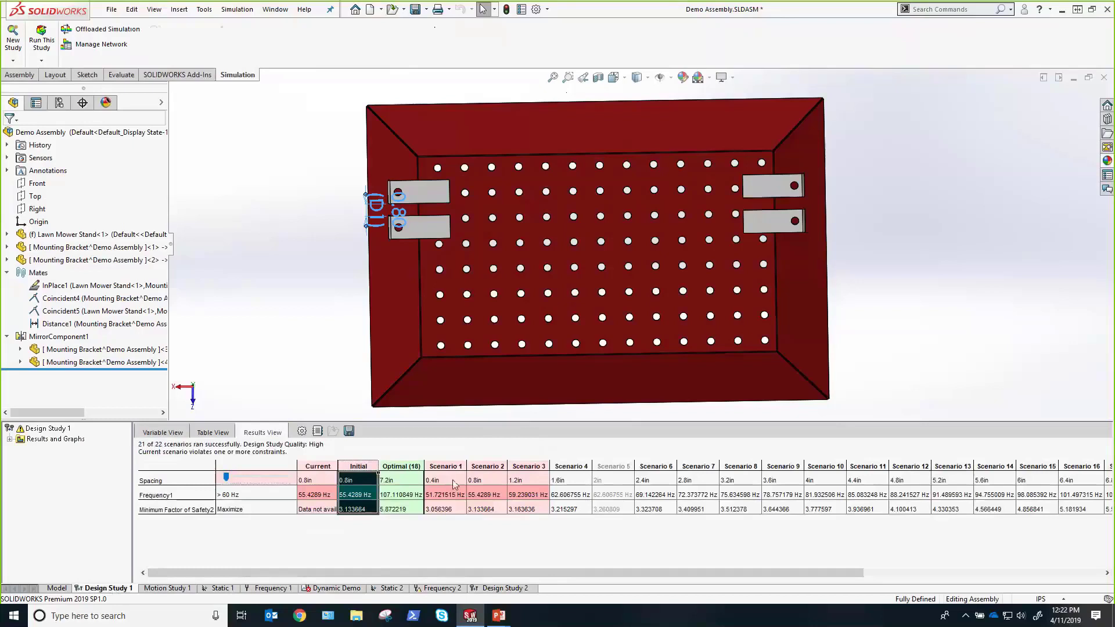
pyautogui.moveTo(555, 573); pyautogui.dragTo(603, 572)
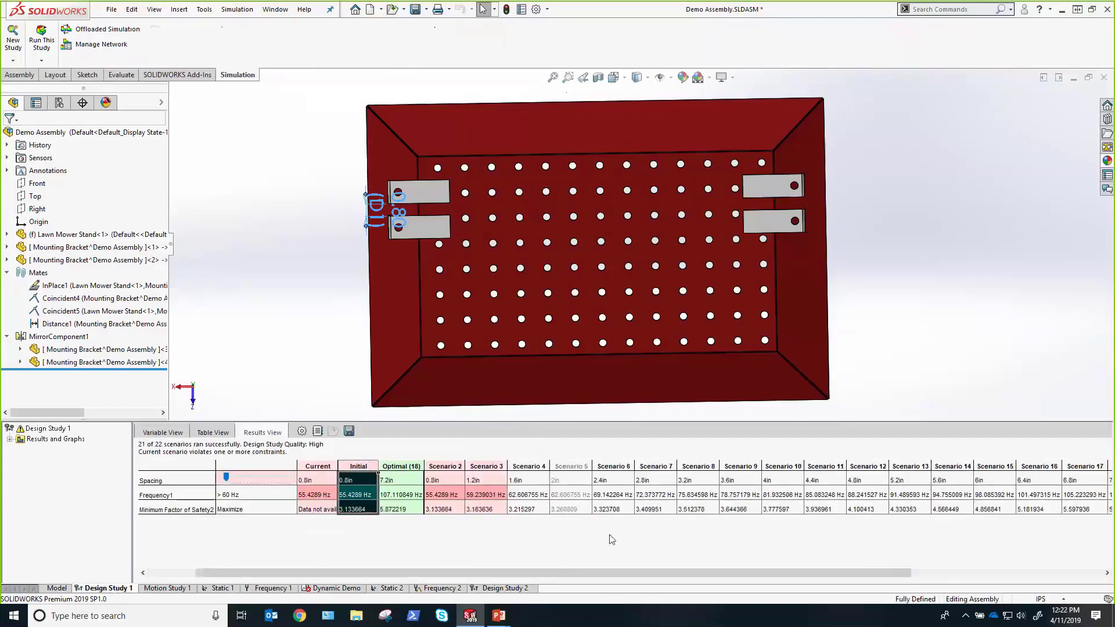
pyautogui.moveTo(595, 572); pyautogui.dragTo(566, 571)
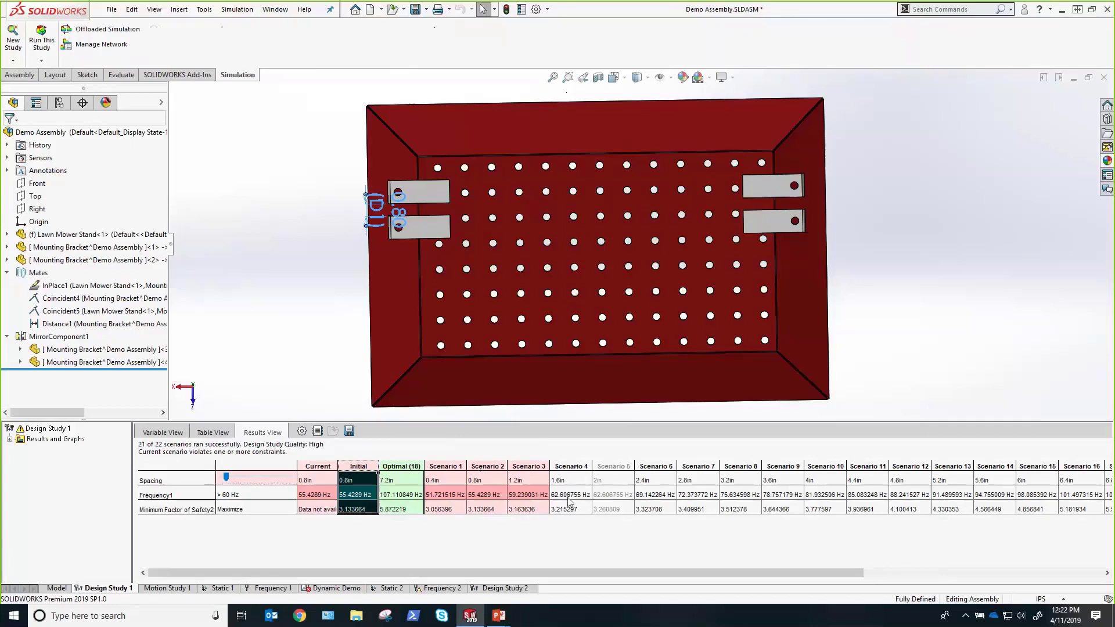
# - Preview the bracket spacing of Scenarios 4, 6, 7 and 8 on the assembly
pyautogui.click(569, 466)
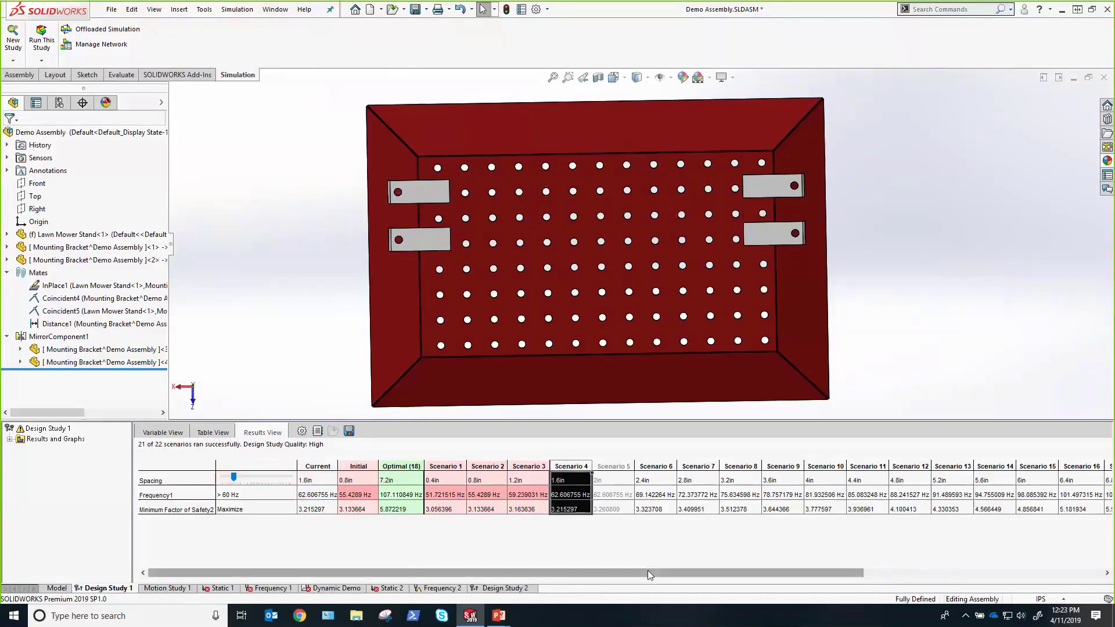
pyautogui.click(655, 467)
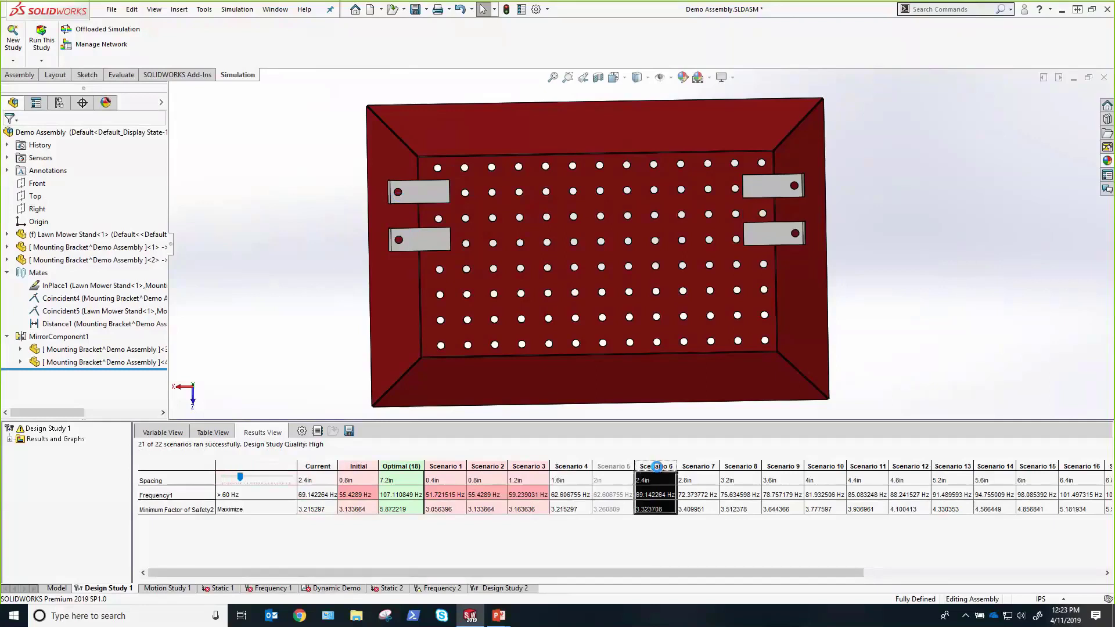
pyautogui.click(686, 467)
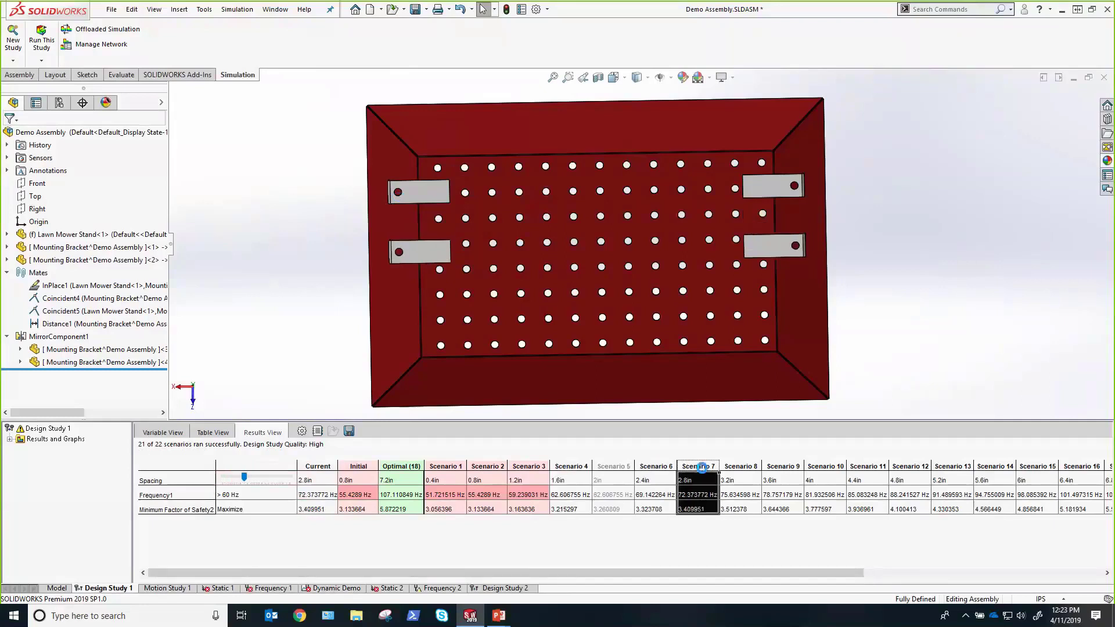
pyautogui.click(746, 509)
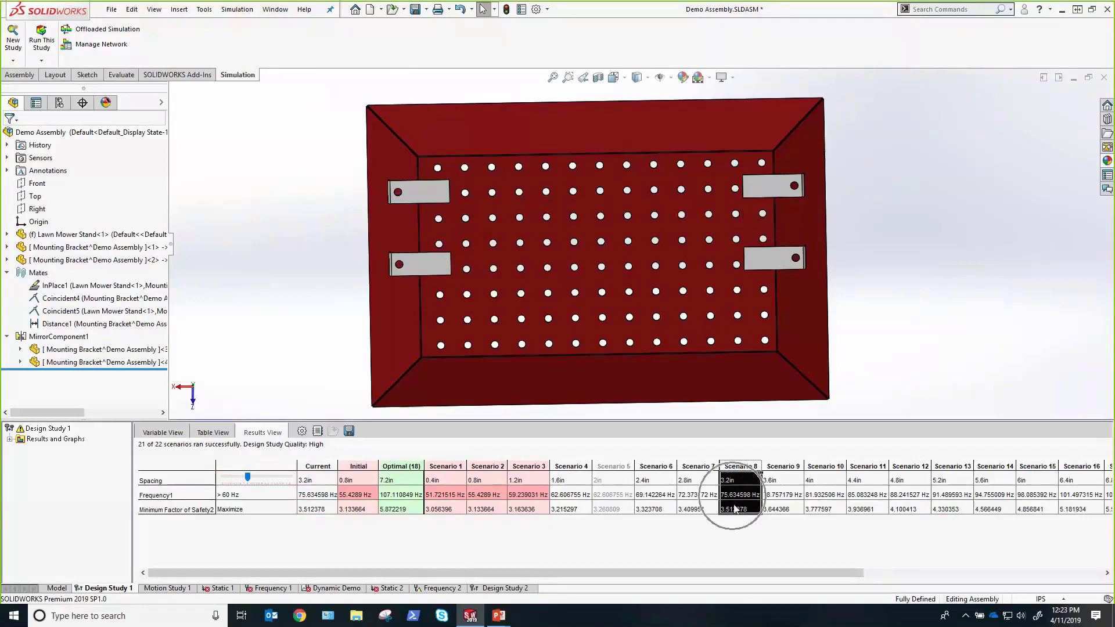
# - Look through the remaining scenarios and apply the Optimal scenario to the assembly
pyautogui.moveTo(737, 573); pyautogui.dragTo(880, 585)
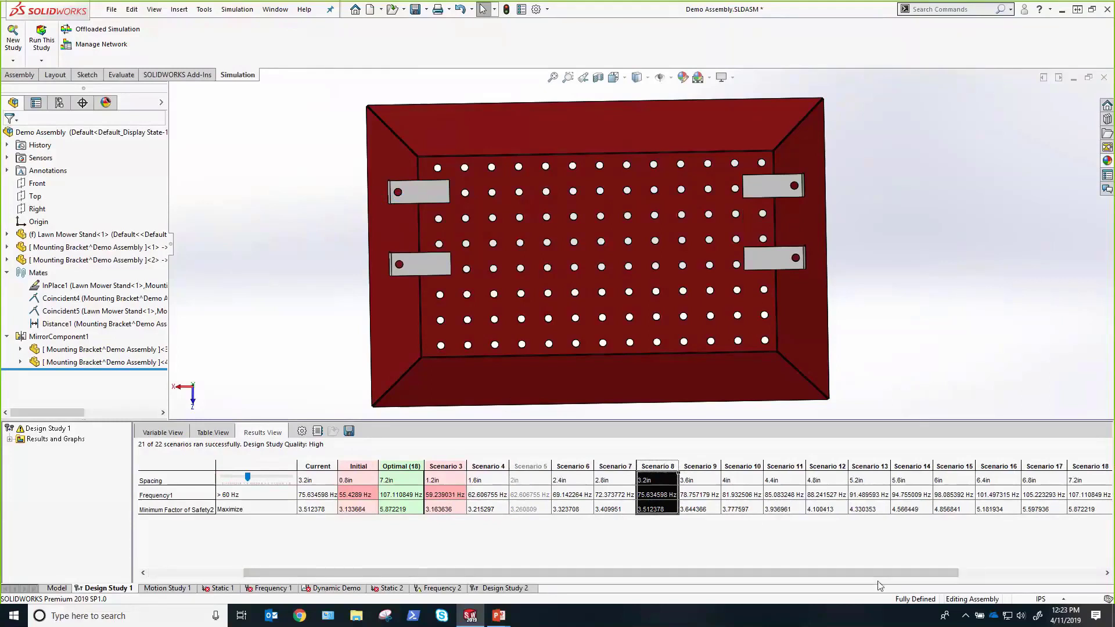
pyautogui.moveTo(851, 574); pyautogui.dragTo(755, 575)
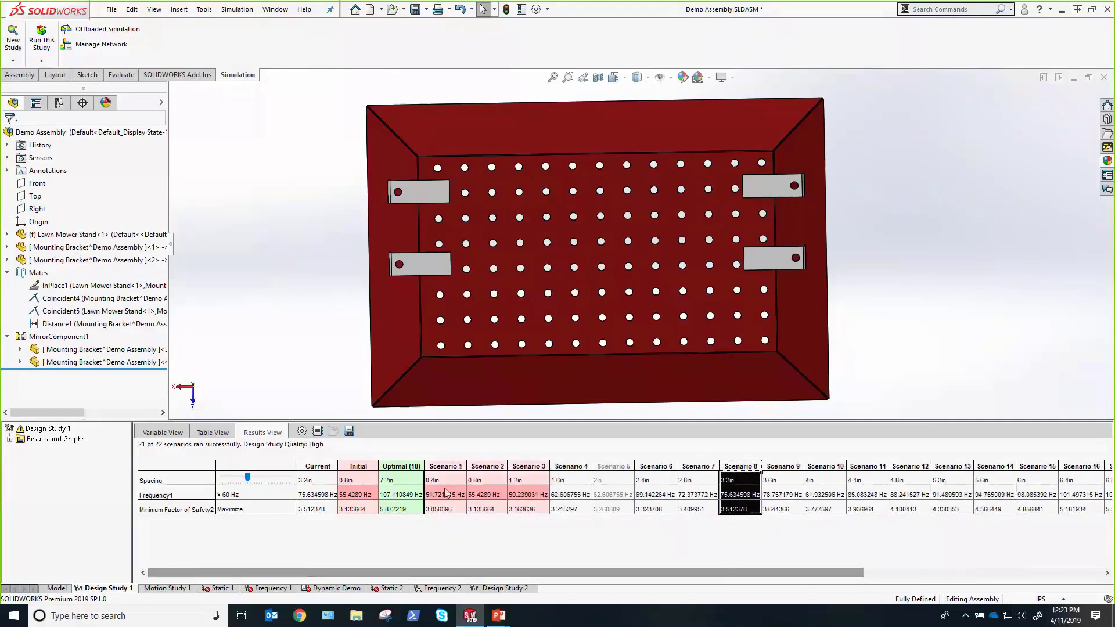
pyautogui.click(405, 465)
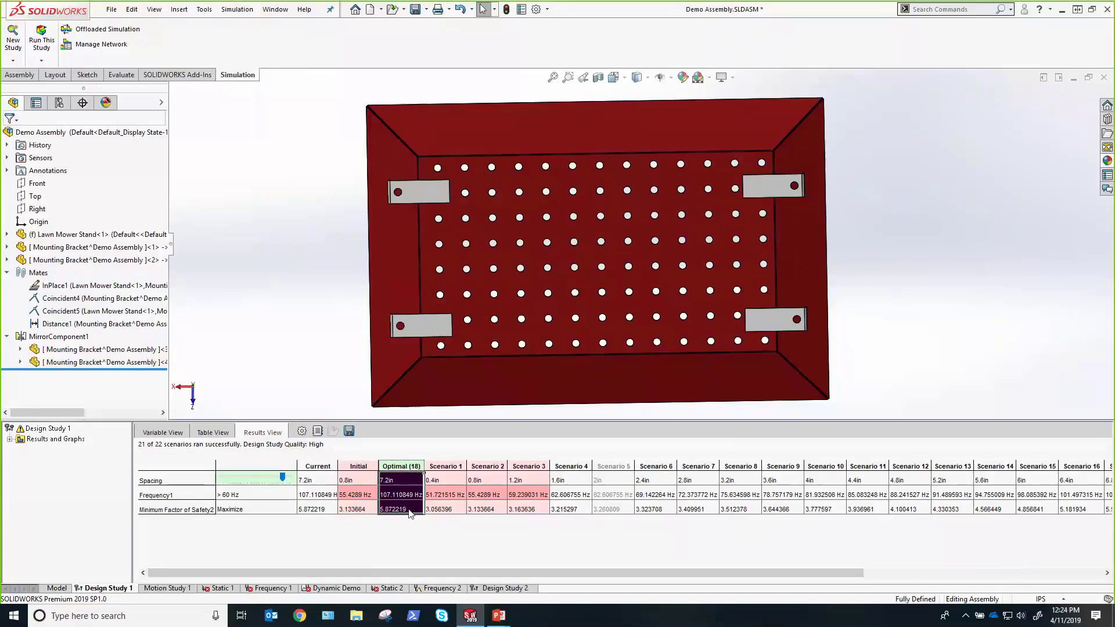
# - Expand the study's results, view the Frequency1 history graph (Graph2) enlarged, and close it
pyautogui.click(10, 439)
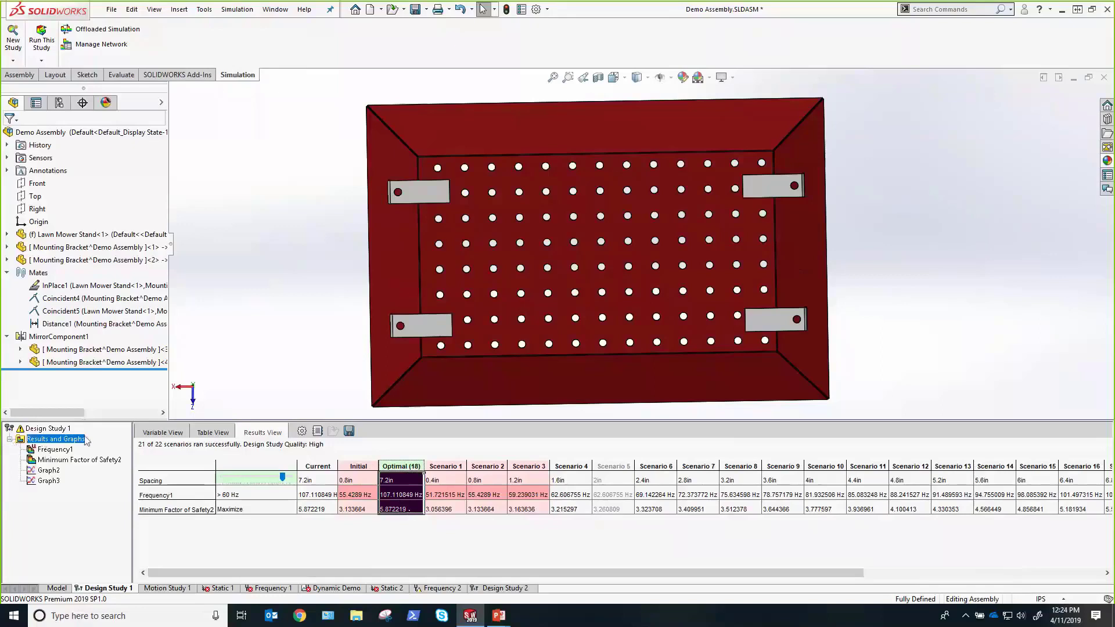
pyautogui.doubleClick(49, 471)
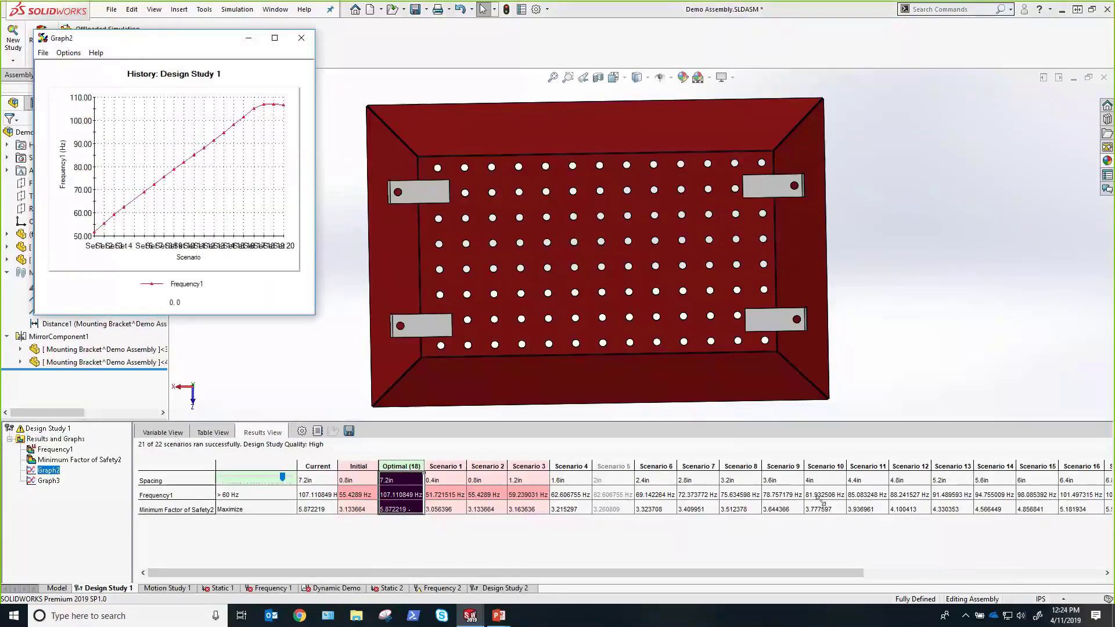
pyautogui.moveTo(845, 471); pyautogui.dragTo(899, 446)
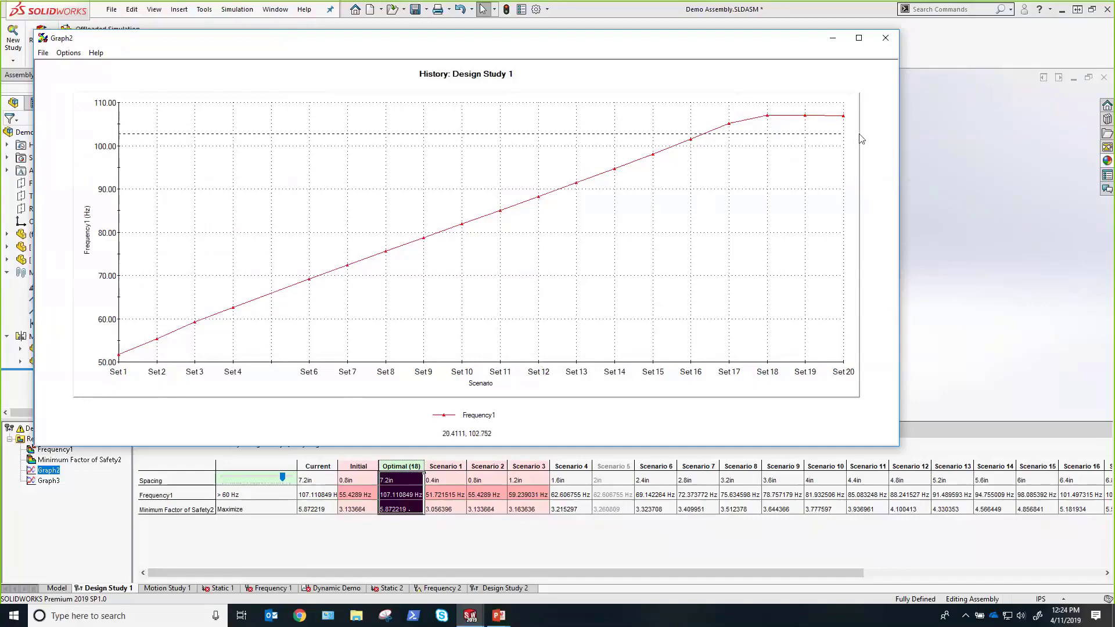
pyautogui.click(890, 46)
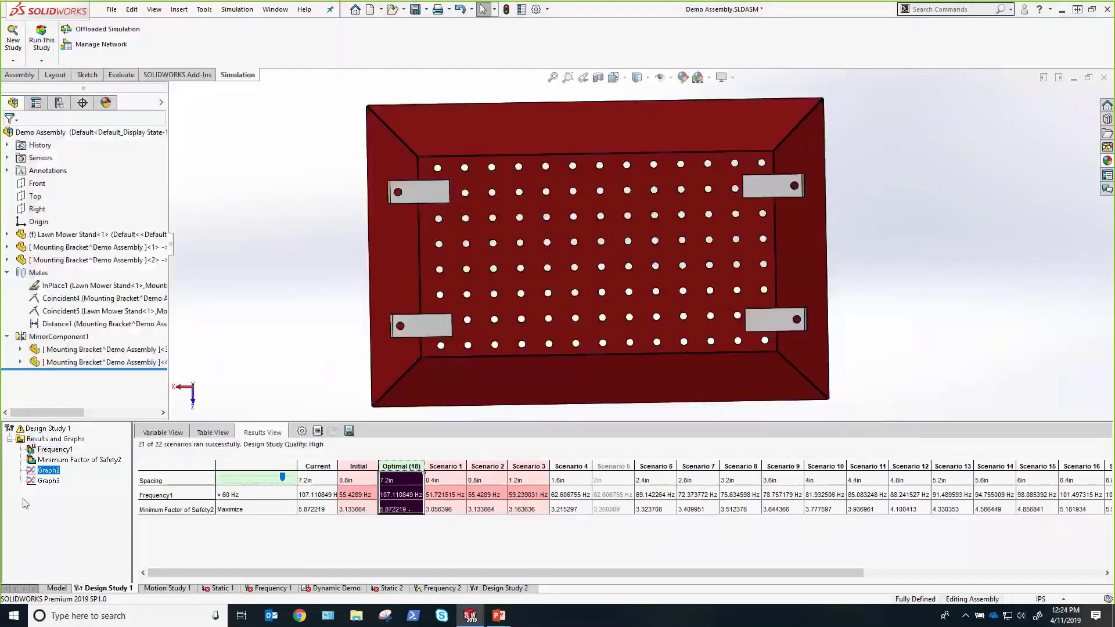
# - Examine the Minimum Factor of Safety2 history graph (Graph3) at different window sizes and close it
pyautogui.doubleClick(49, 481)
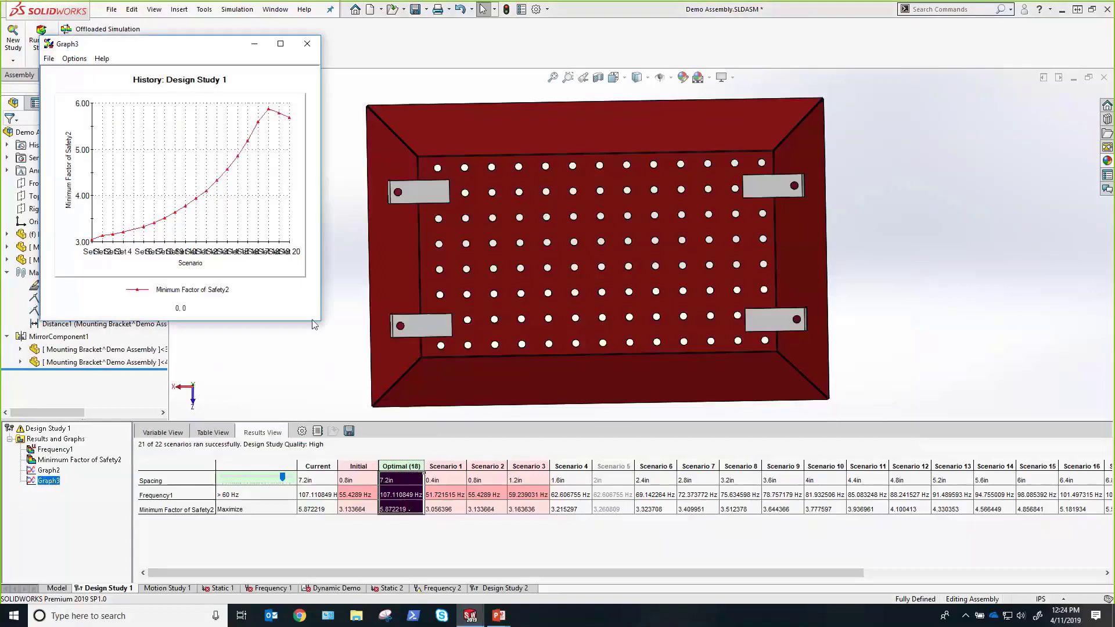
pyautogui.moveTo(321, 317); pyautogui.dragTo(377, 365)
pyautogui.moveTo(831, 459); pyautogui.dragTo(842, 454)
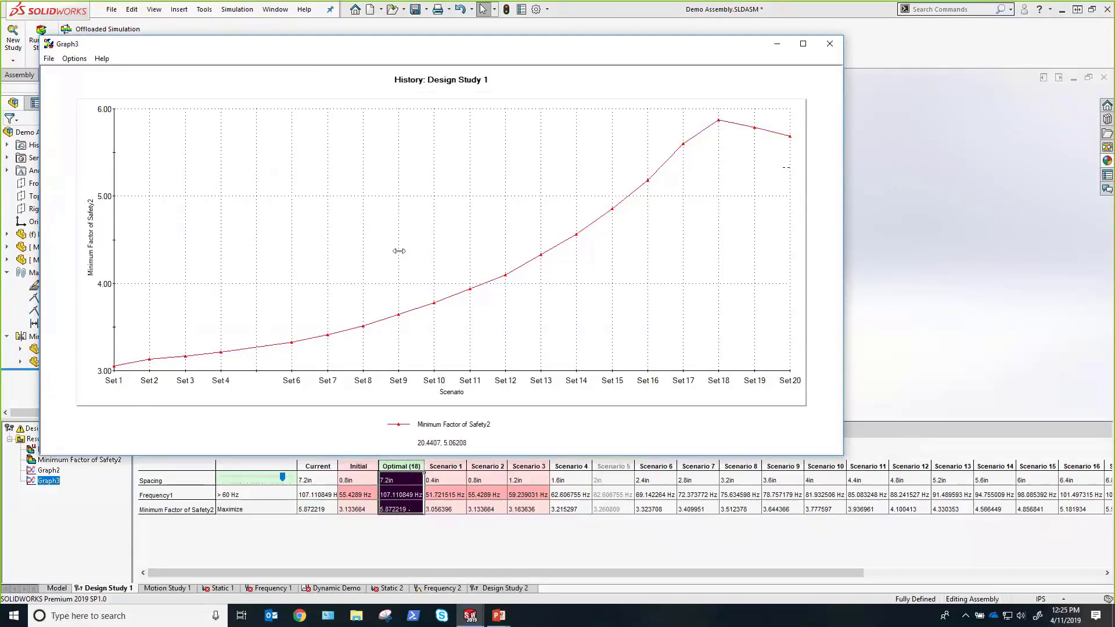
pyautogui.moveTo(842, 251); pyautogui.dragTo(399, 251)
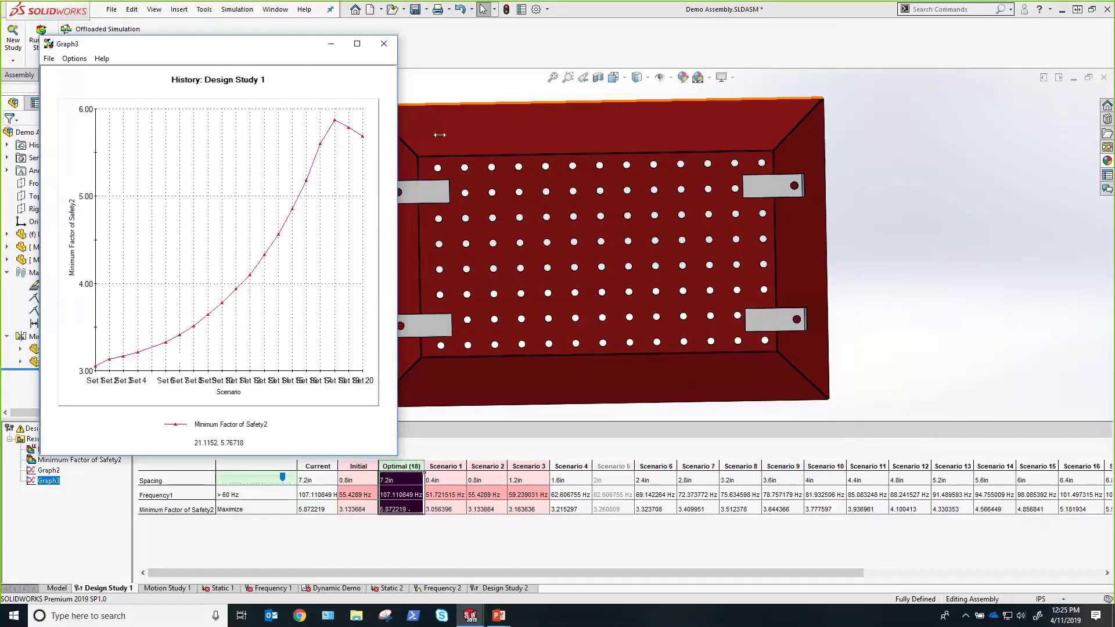
pyautogui.moveTo(881, 288); pyautogui.dragTo(957, 307)
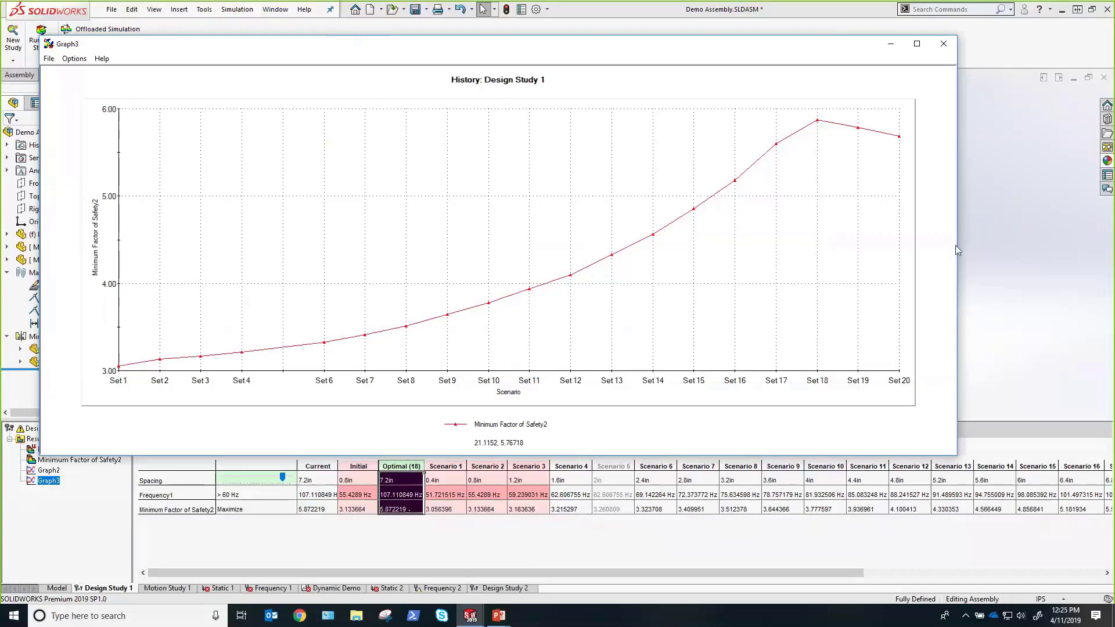
pyautogui.click(943, 44)
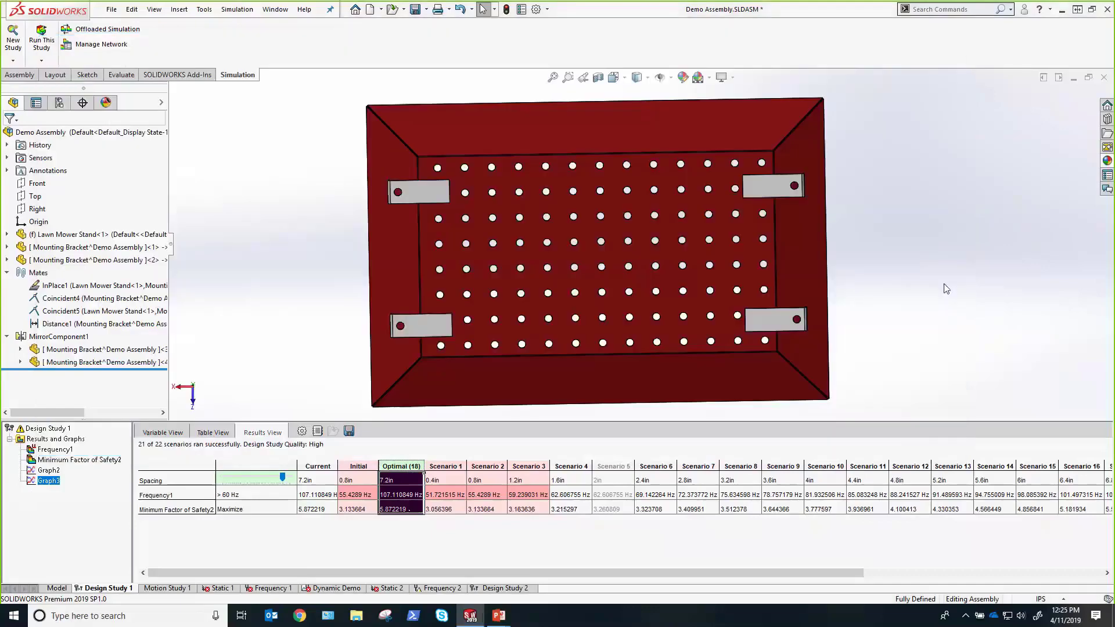
pyautogui.hotkey('alt', 'Tab')
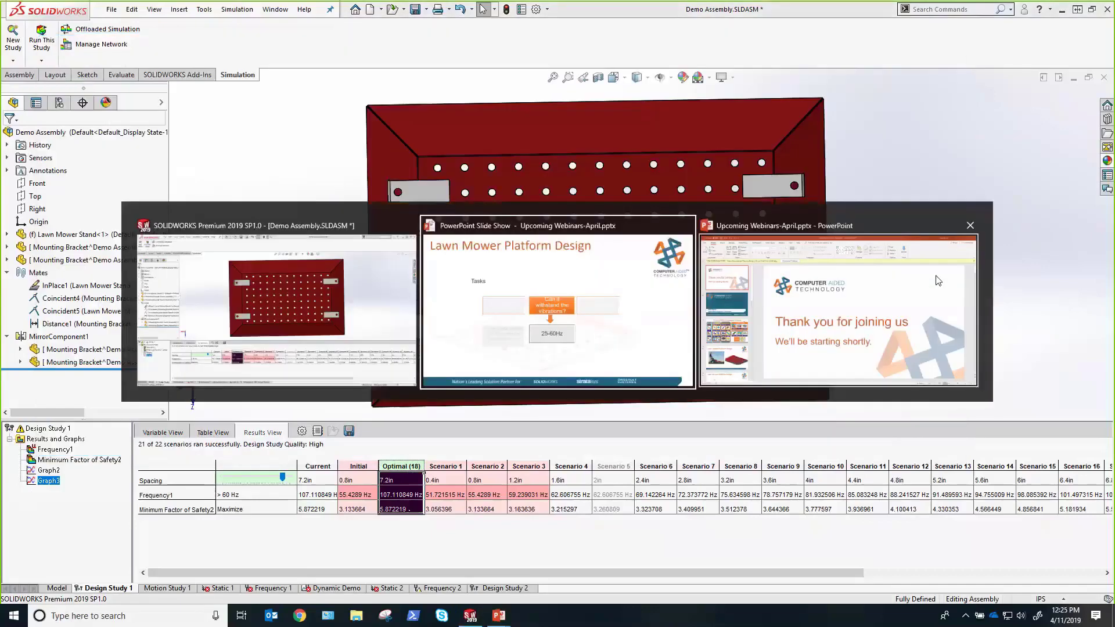
pyautogui.click(626, 363)
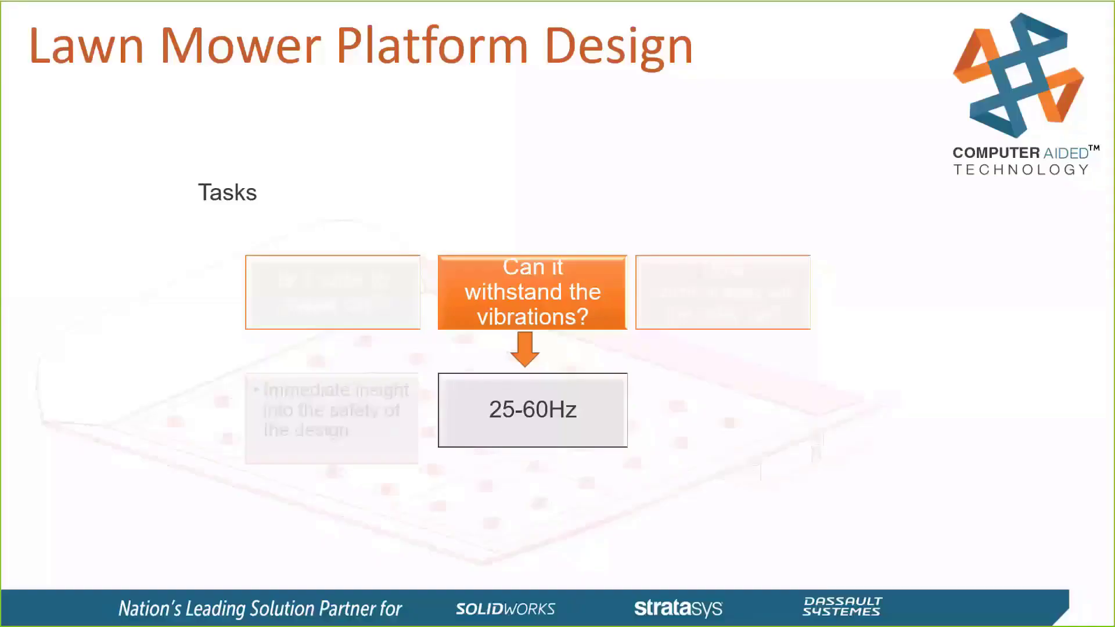
pyautogui.press('Right')
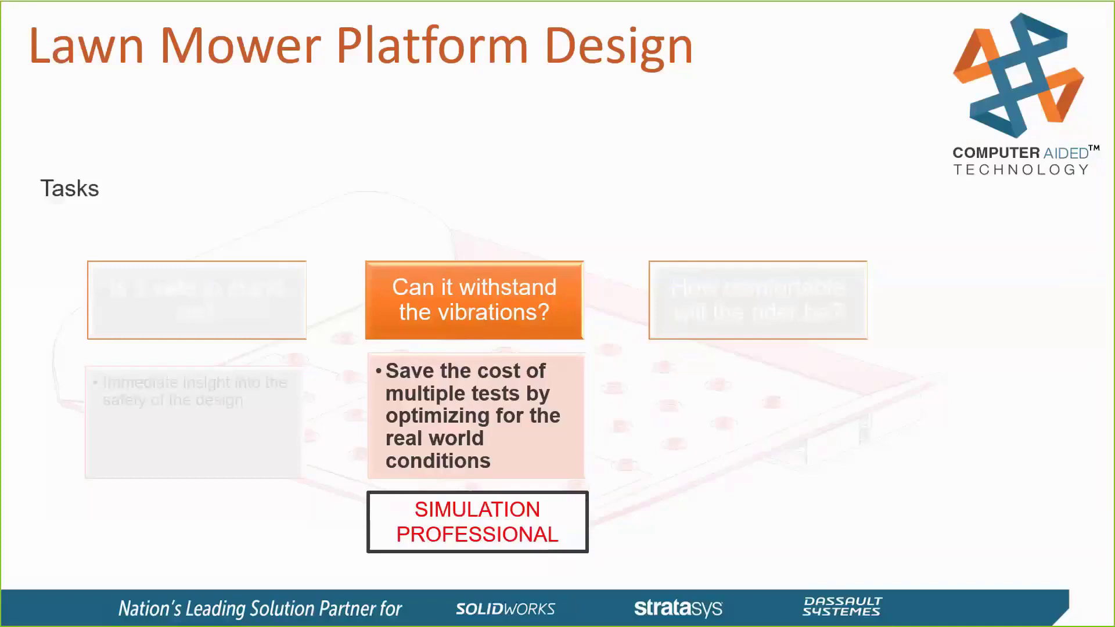
pyautogui.press('Right')
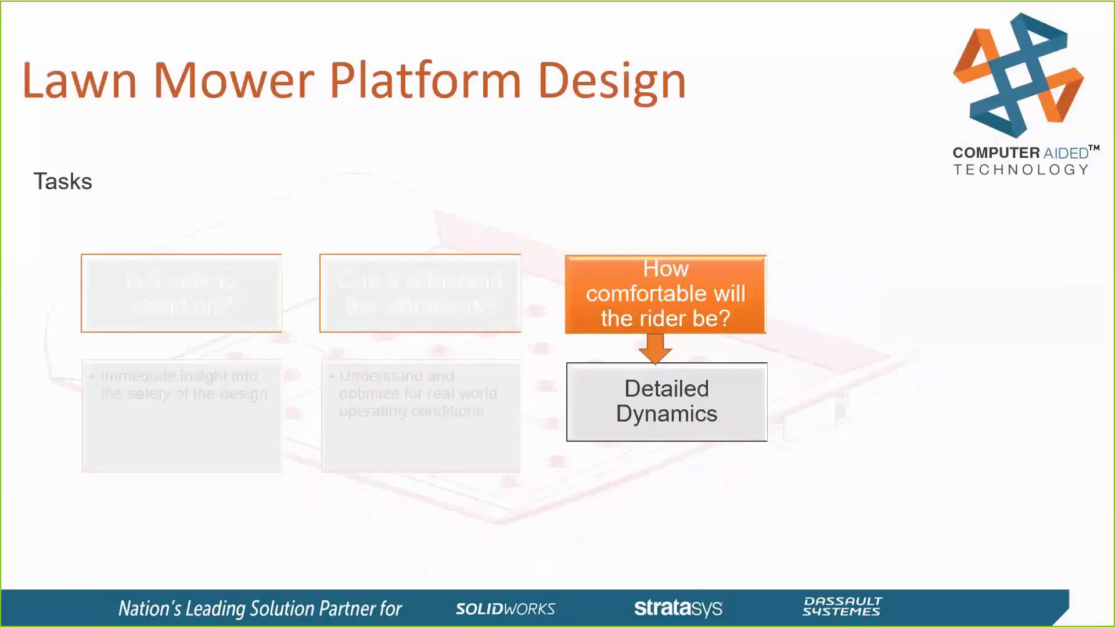
pyautogui.hotkey('alt', 'Tab')
pyautogui.hotkey('alt', 'Tab')
pyautogui.hotkey('alt', 'shift', 'Tab')
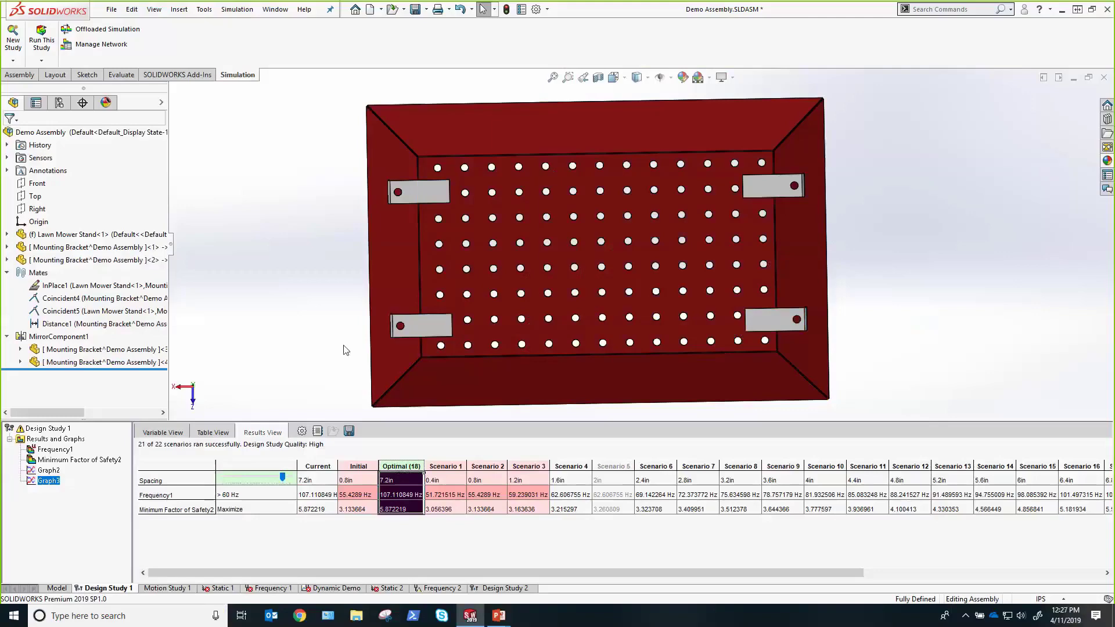
# - Create a new Linear Dynamic study of the harmonic type for the assembly
pyautogui.click(14, 46)
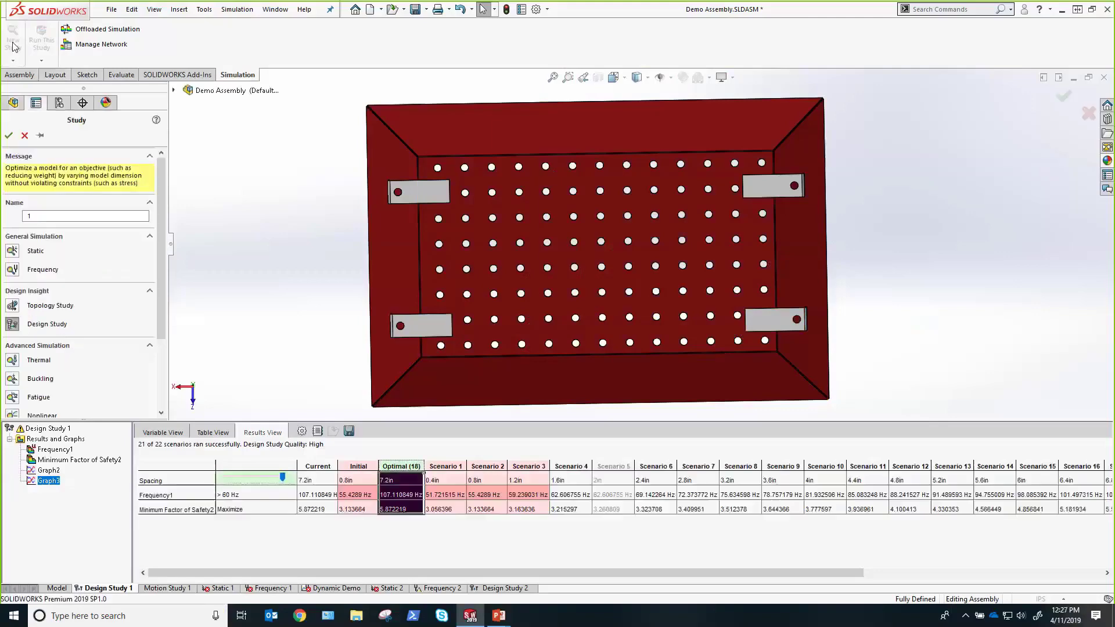
pyautogui.scroll(-3, 17, 325)
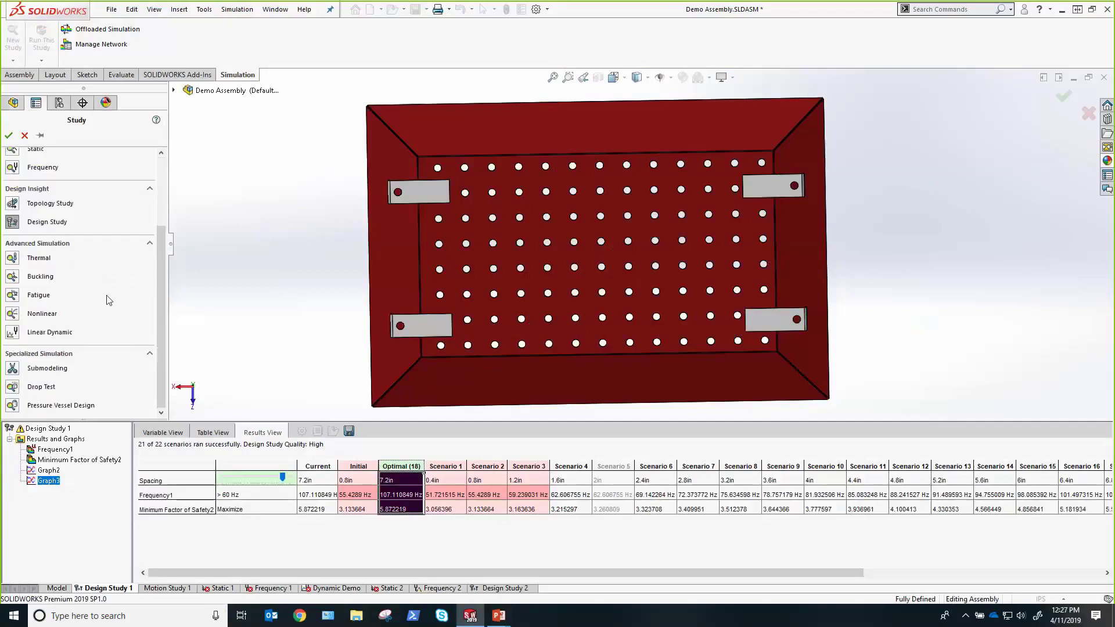
pyautogui.click(16, 333)
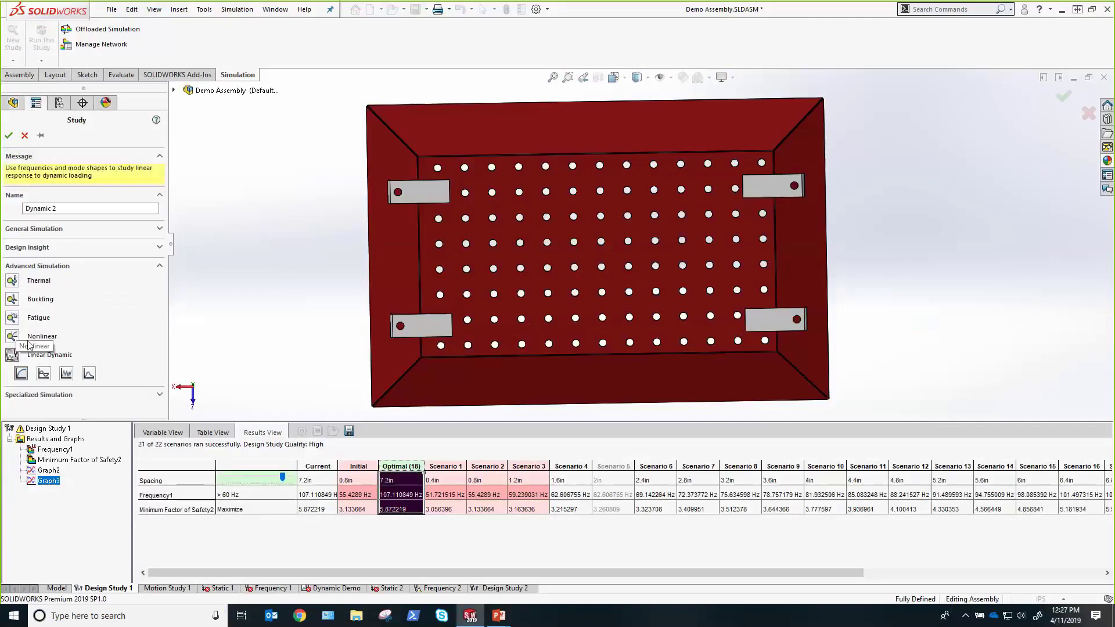
pyautogui.click(43, 373)
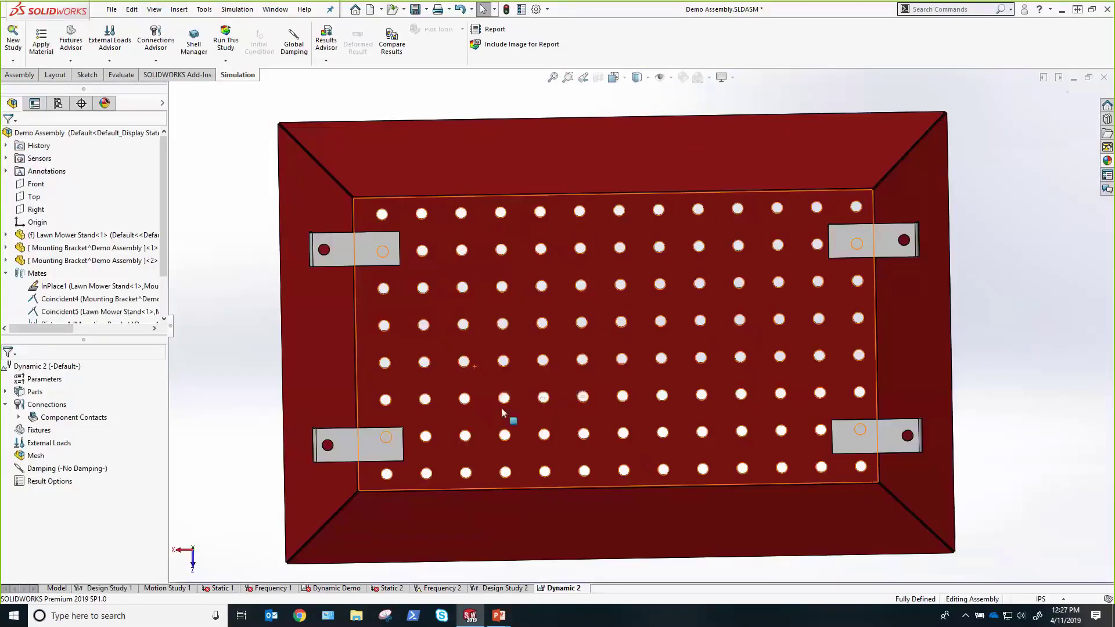
# - Set the Dynamic 2 harmonic study's upper operating frequency limit to 200 Hz
pyautogui.scroll(-3, 503, 413)
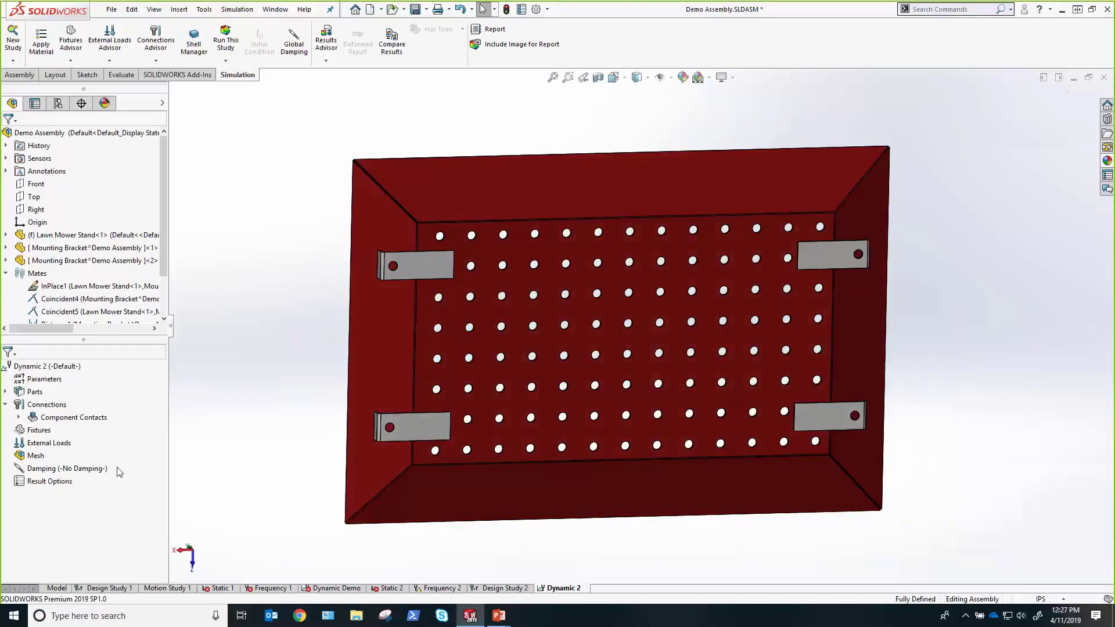
pyautogui.rightClick(32, 366)
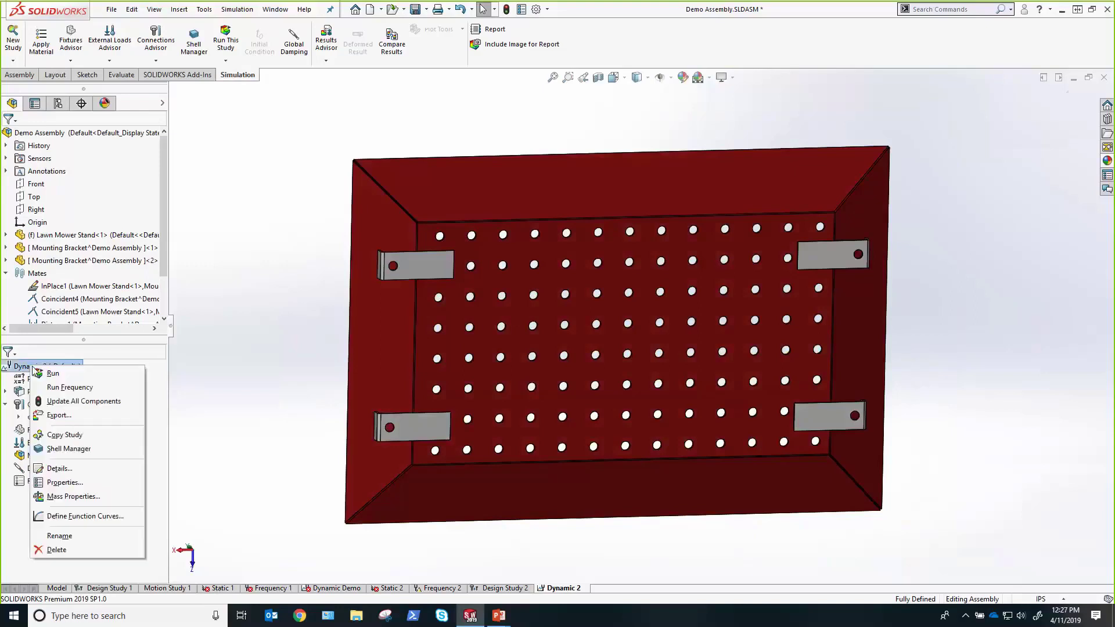
pyautogui.click(92, 483)
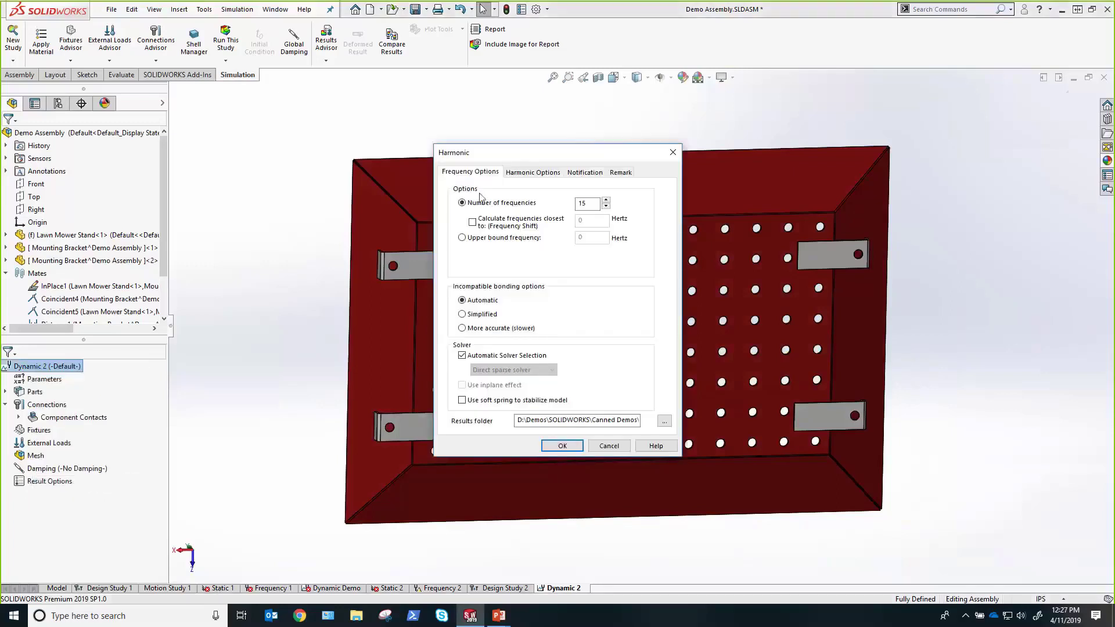
pyautogui.click(520, 173)
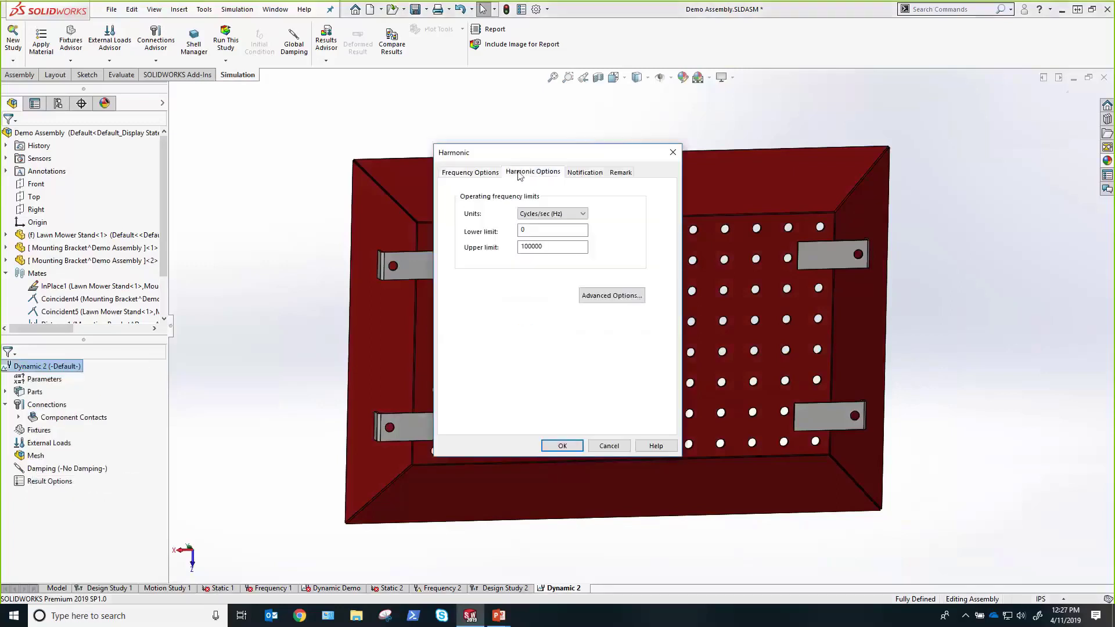
pyautogui.doubleClick(546, 246)
pyautogui.write('200')
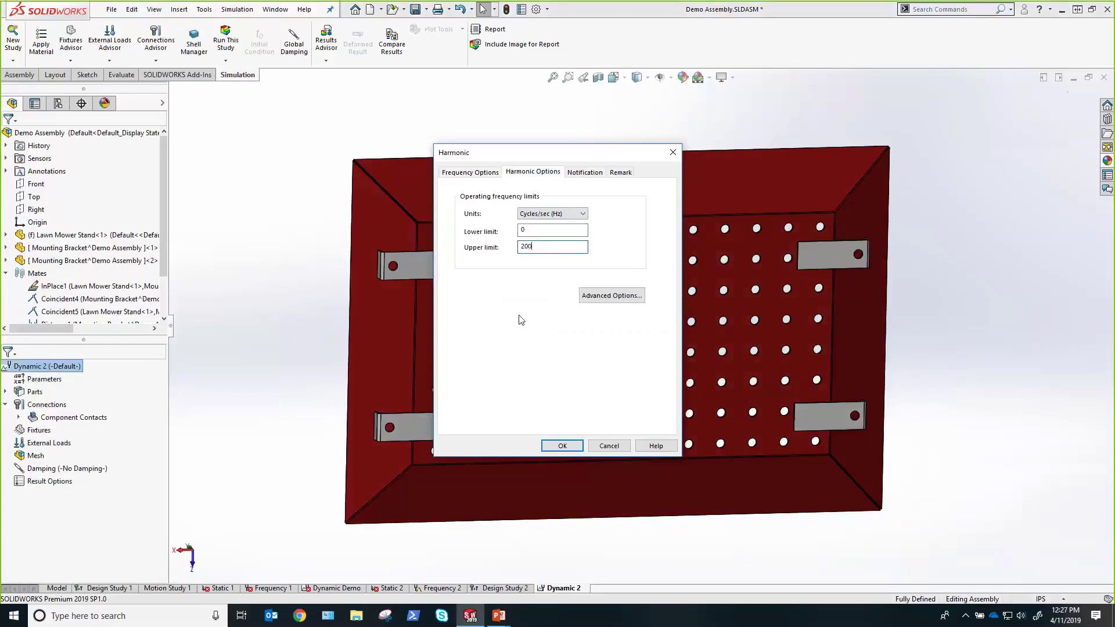
pyautogui.click(562, 447)
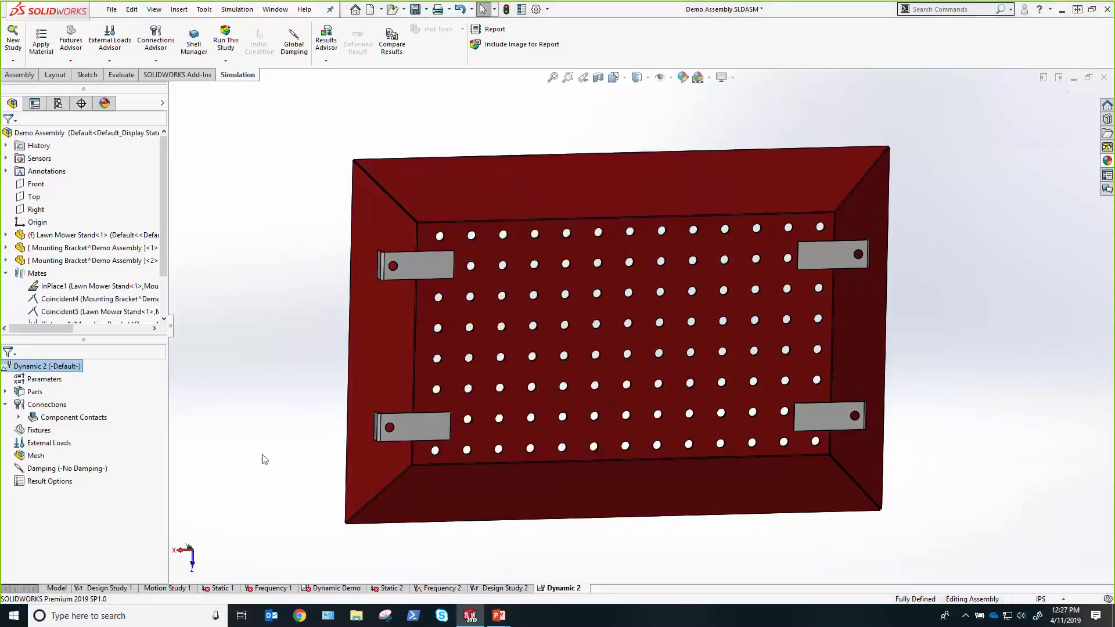
# - Add a Fixed Hinge fixture to the cylindrical face of the hole at the mounting bracket's bent end
pyautogui.rightClick(43, 432)
pyautogui.click(87, 471)
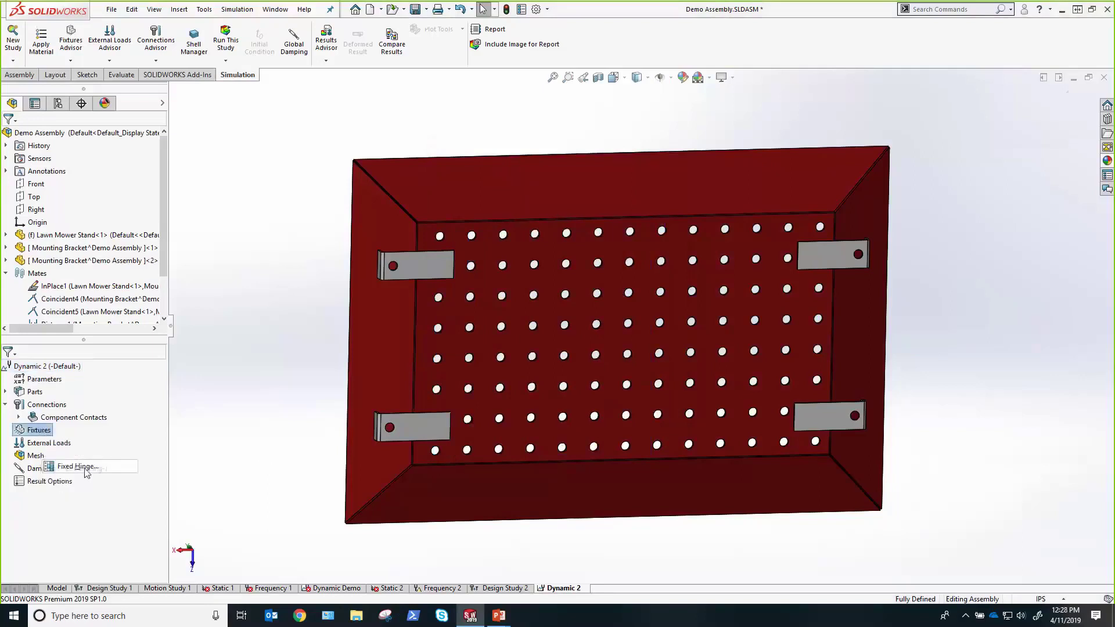
pyautogui.scroll(-3, 414, 420)
pyautogui.scroll(-8, 414, 421)
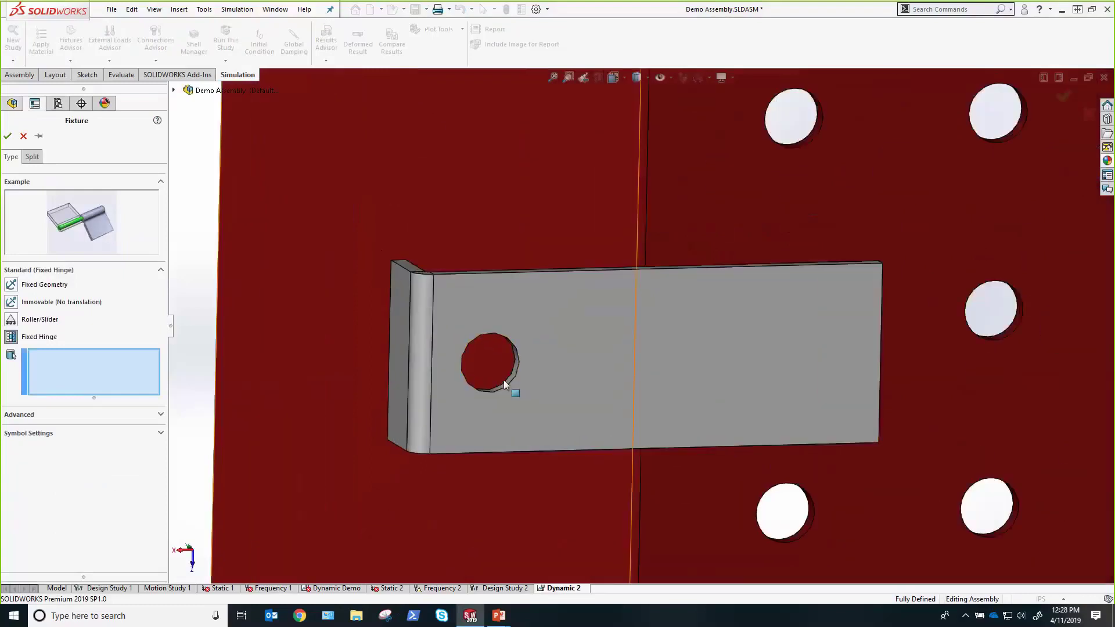
pyautogui.click(500, 389)
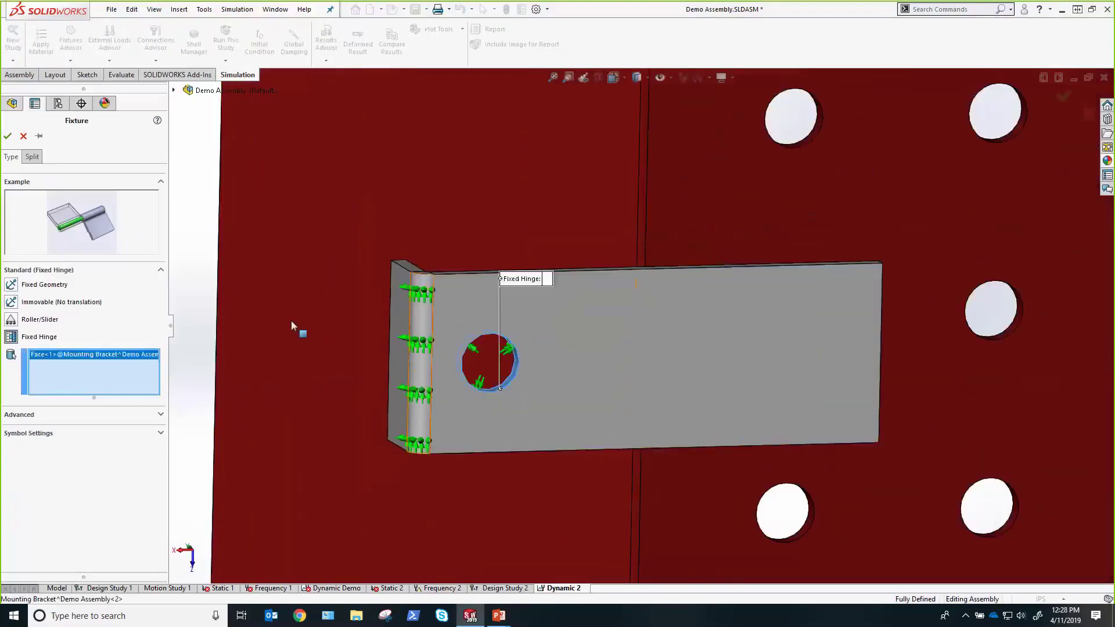
pyautogui.click(8, 138)
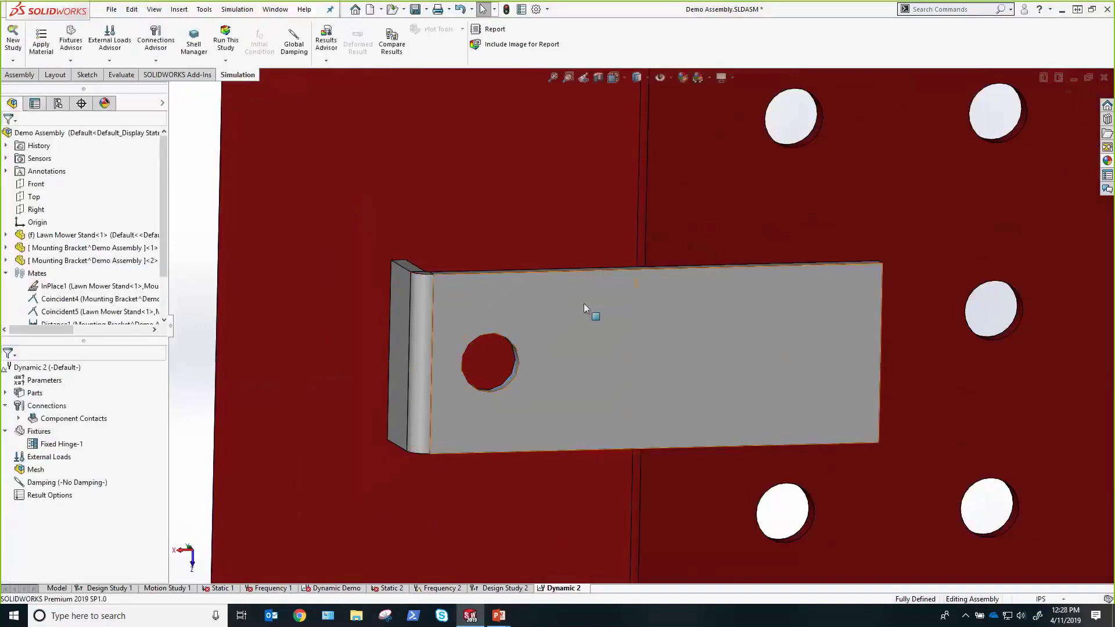
pyautogui.scroll(6, 583, 303)
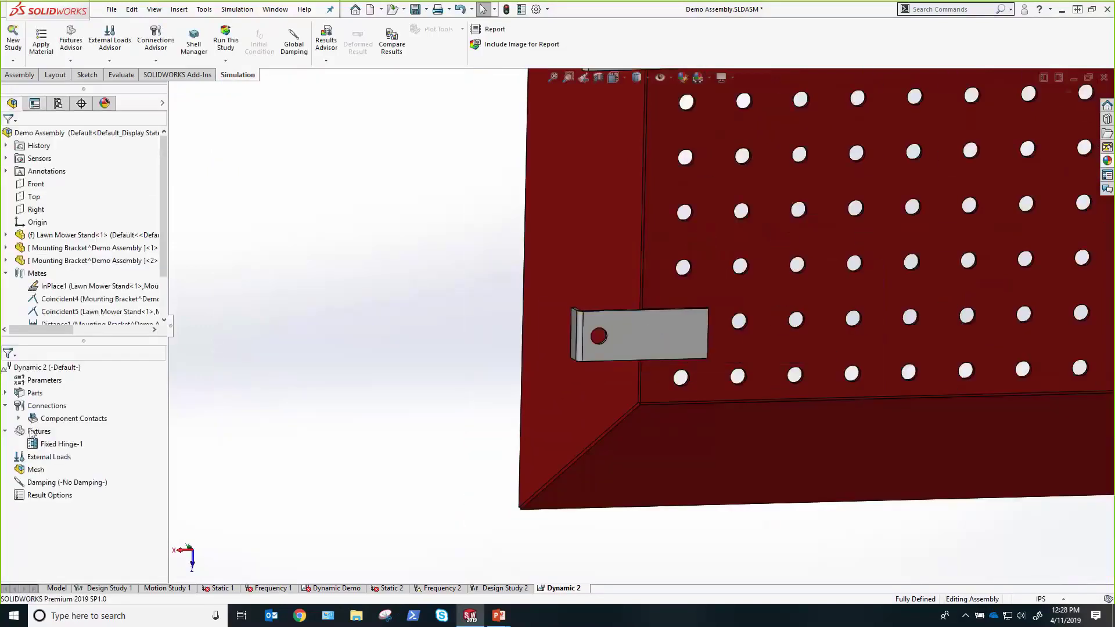
pyautogui.rightClick(36, 432)
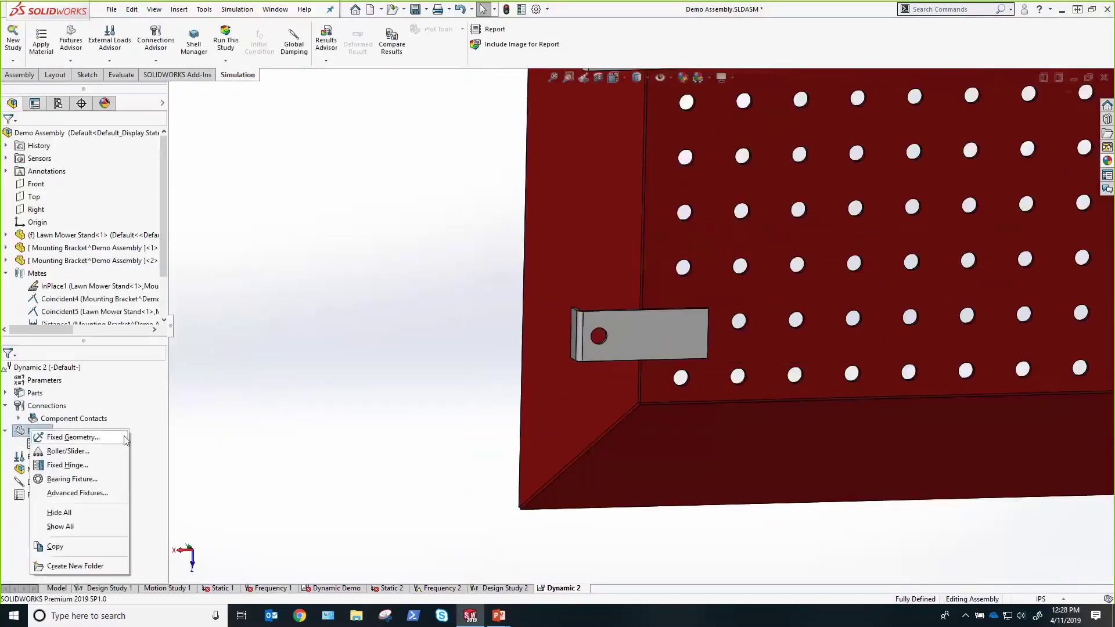
# - Start a Uniform Base Excitation load of the displacement type with the Top plane as its direction reference
pyautogui.rightClick(48, 457)
pyautogui.click(91, 330)
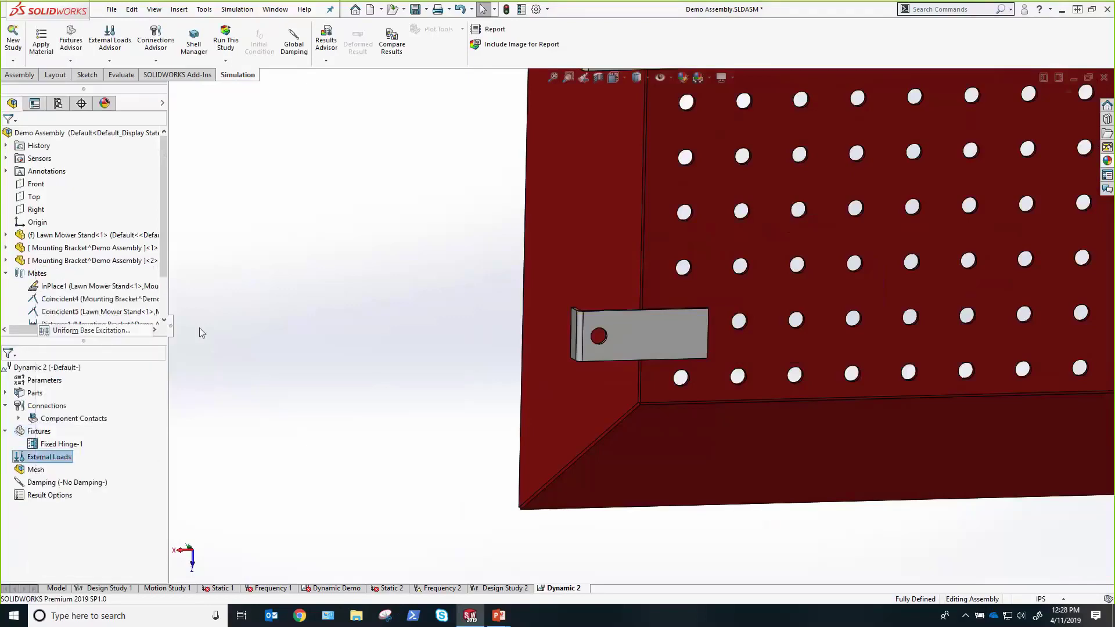
pyautogui.scroll(5, 758, 280)
pyautogui.moveTo(762, 280); pyautogui.dragTo(632, 304, button='middle')
pyautogui.scroll(-1, 549, 326)
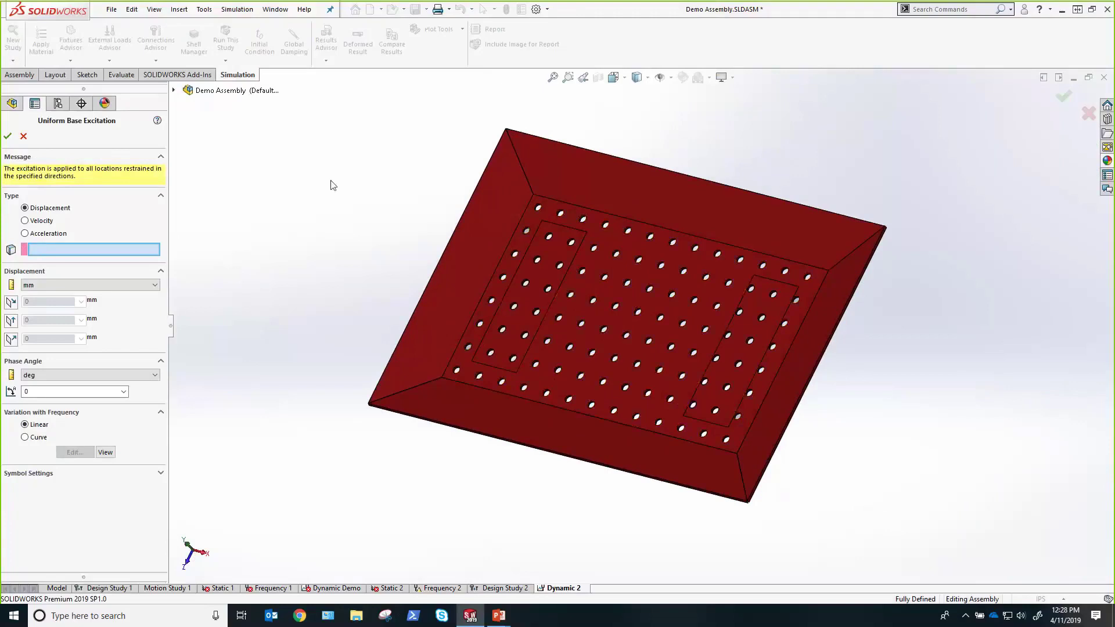
pyautogui.click(174, 90)
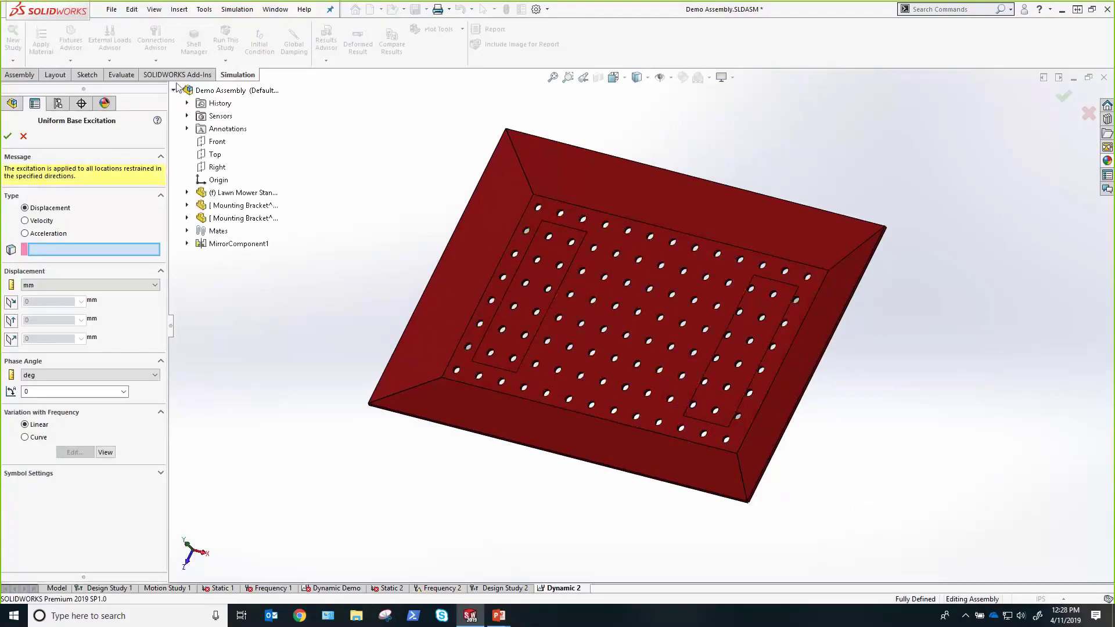
pyautogui.click(214, 159)
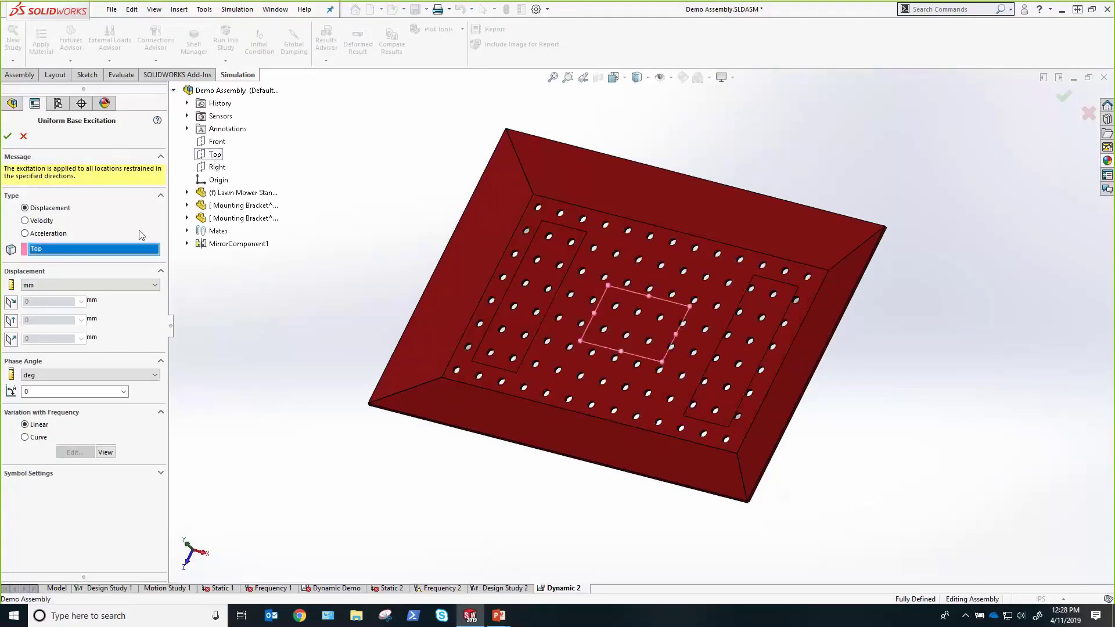
# - Set the base excitation's displacement to 0.25 in normal to the Top plane and apply the load
pyautogui.click(32, 285)
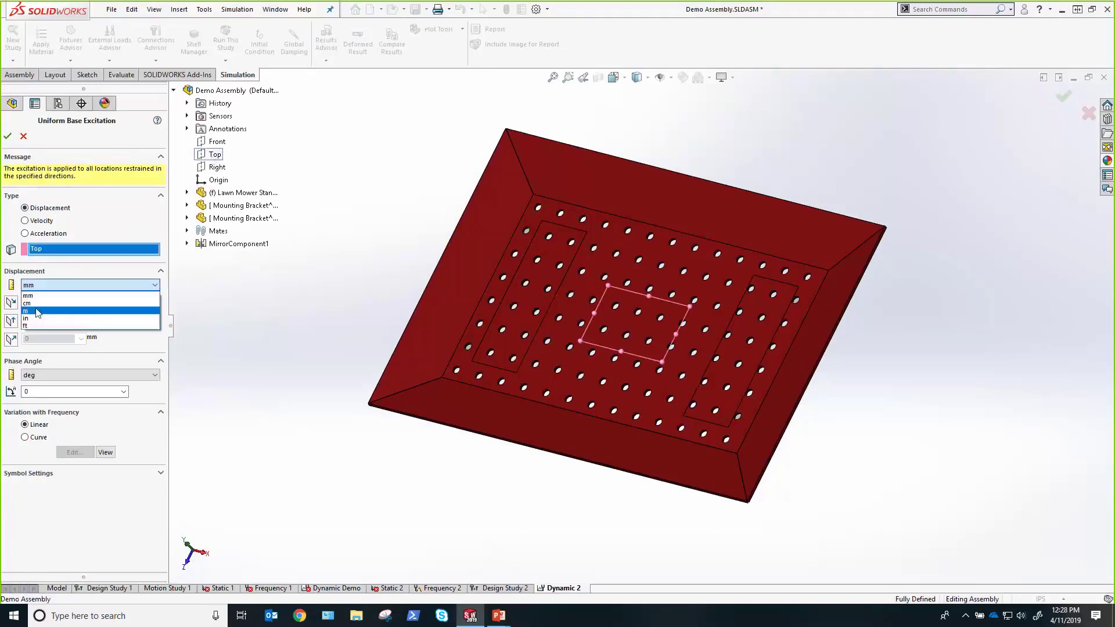
pyautogui.click(38, 319)
pyautogui.click(11, 338)
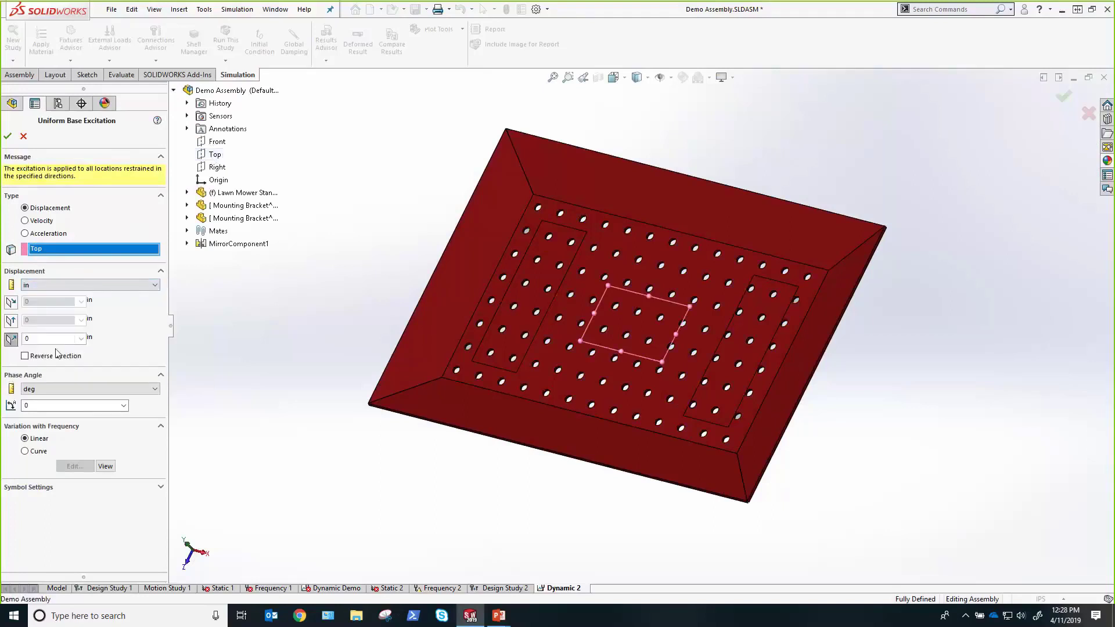
pyautogui.write('0.25')
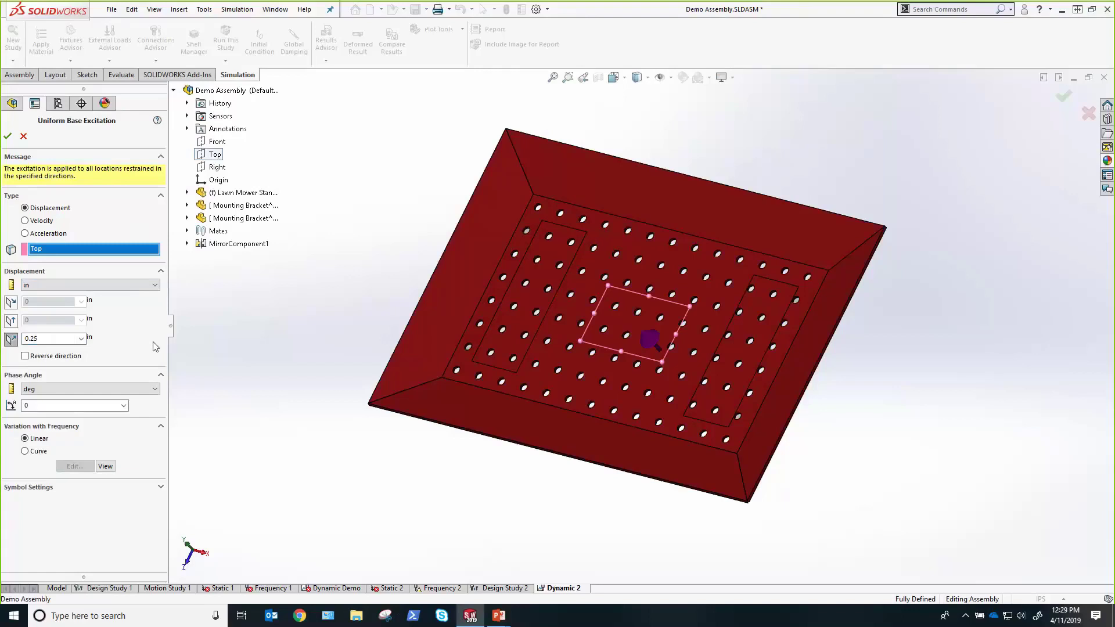
pyautogui.click(8, 136)
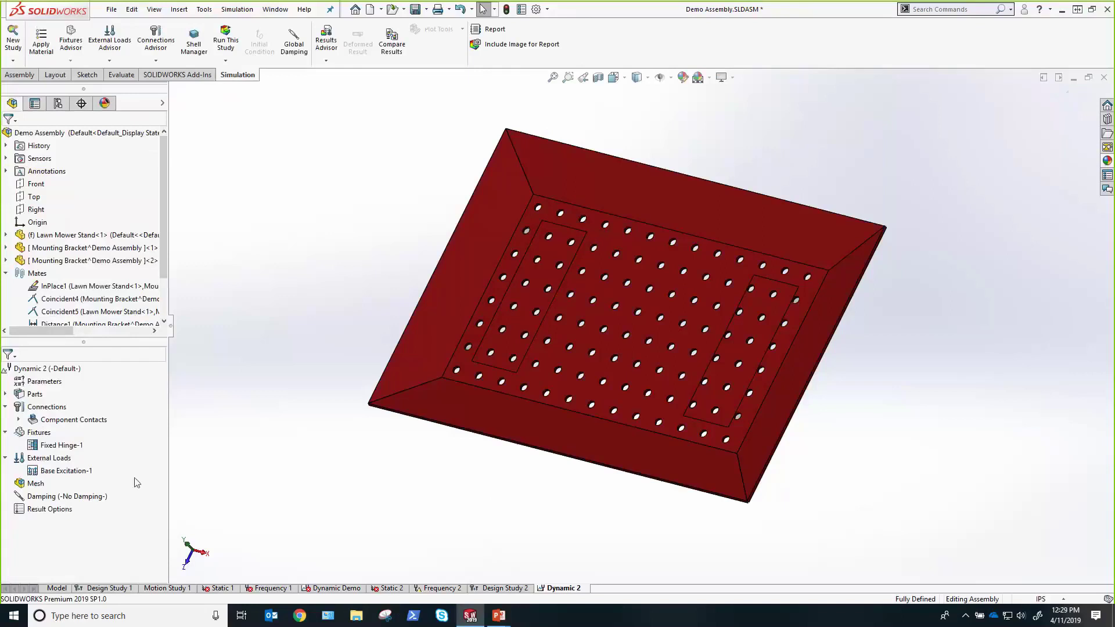
# - Define modal damping for the Dynamic 2 study with a damping ratio of 0.2 through mode 15
pyautogui.rightClick(92, 497)
pyautogui.click(129, 506)
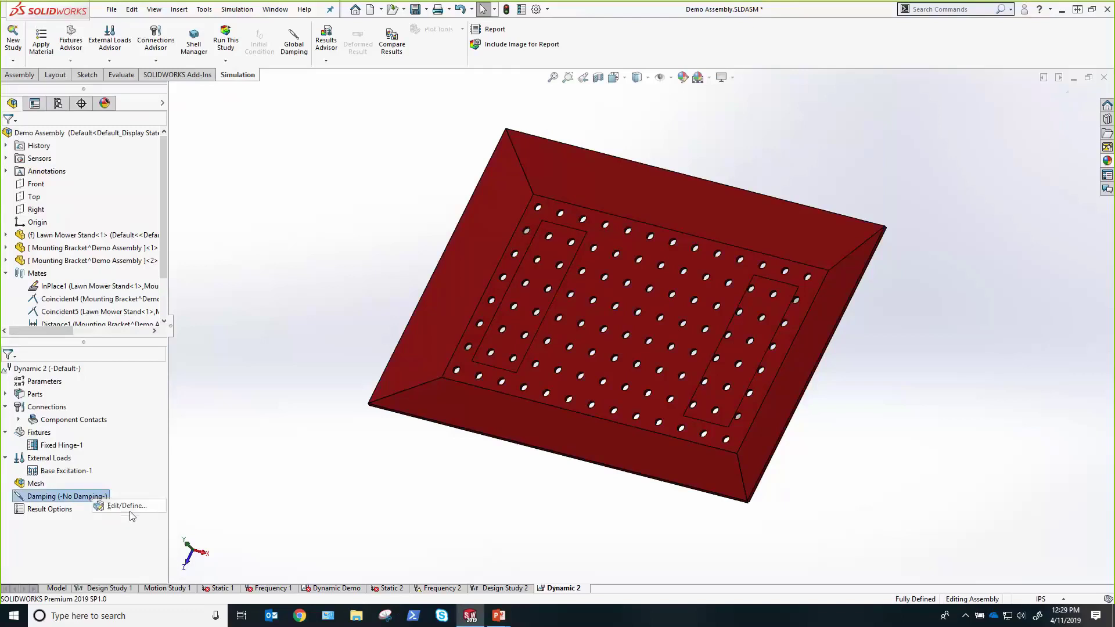
pyautogui.click(155, 238)
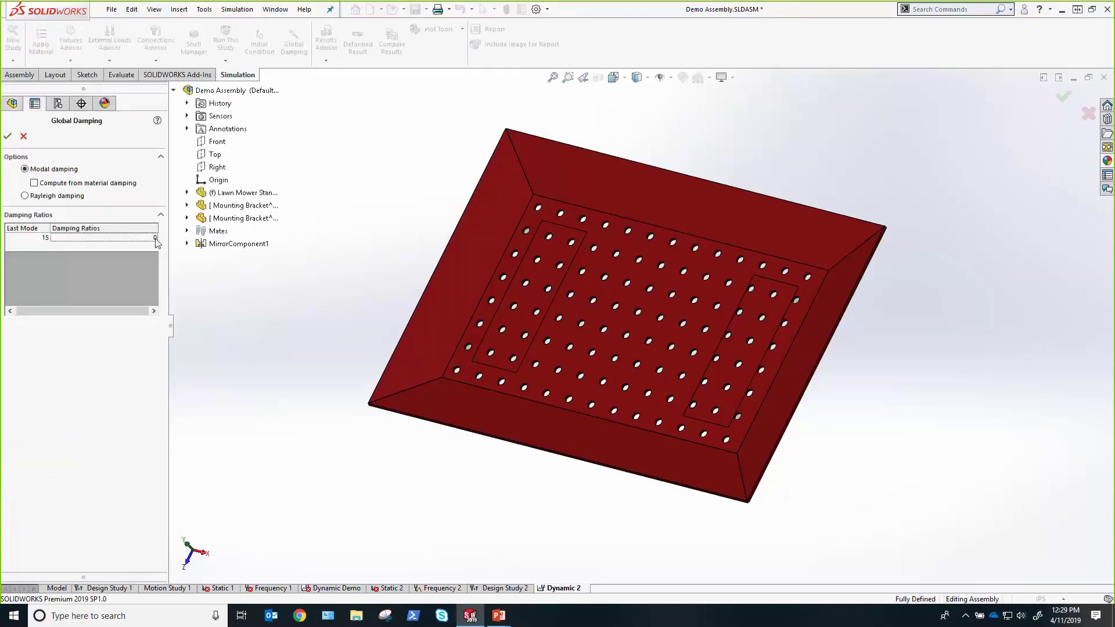
pyautogui.click(108, 438)
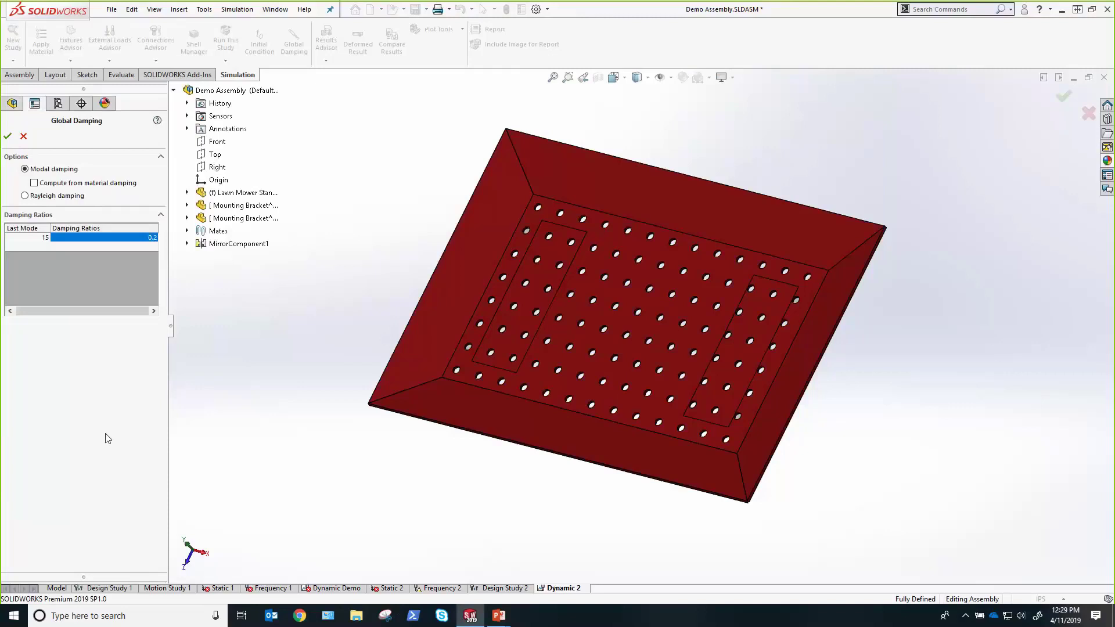
pyautogui.click(8, 139)
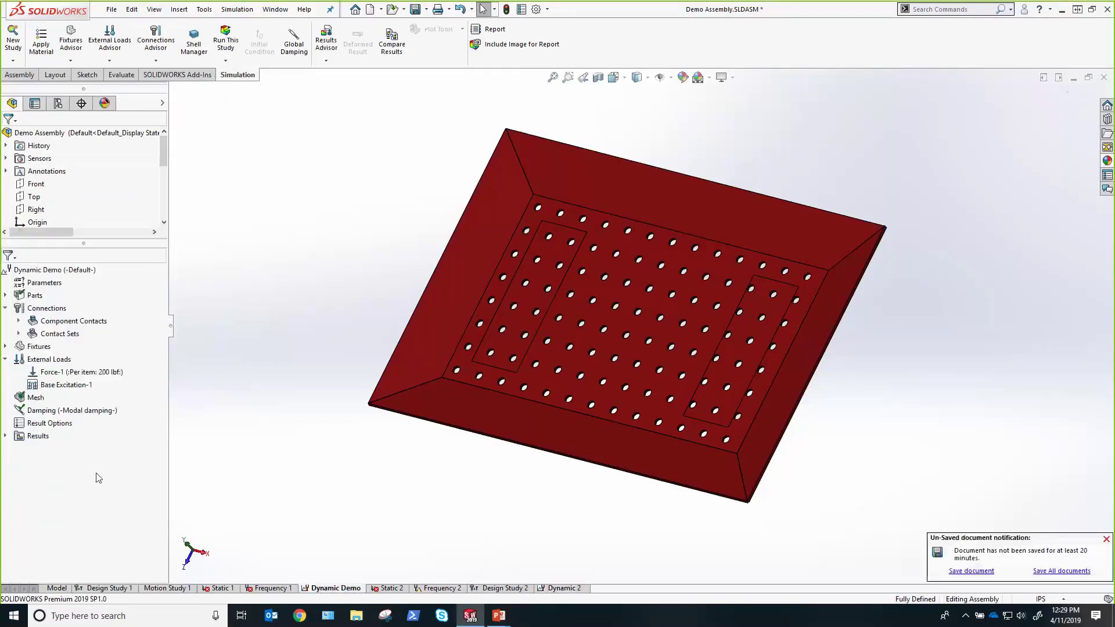
# - Switch to the Dynamic Demo study, show its Stress1 plot and inspect the deformed stand from several angles
pyautogui.click(6, 436)
pyautogui.click(50, 450)
pyautogui.doubleClick(51, 450)
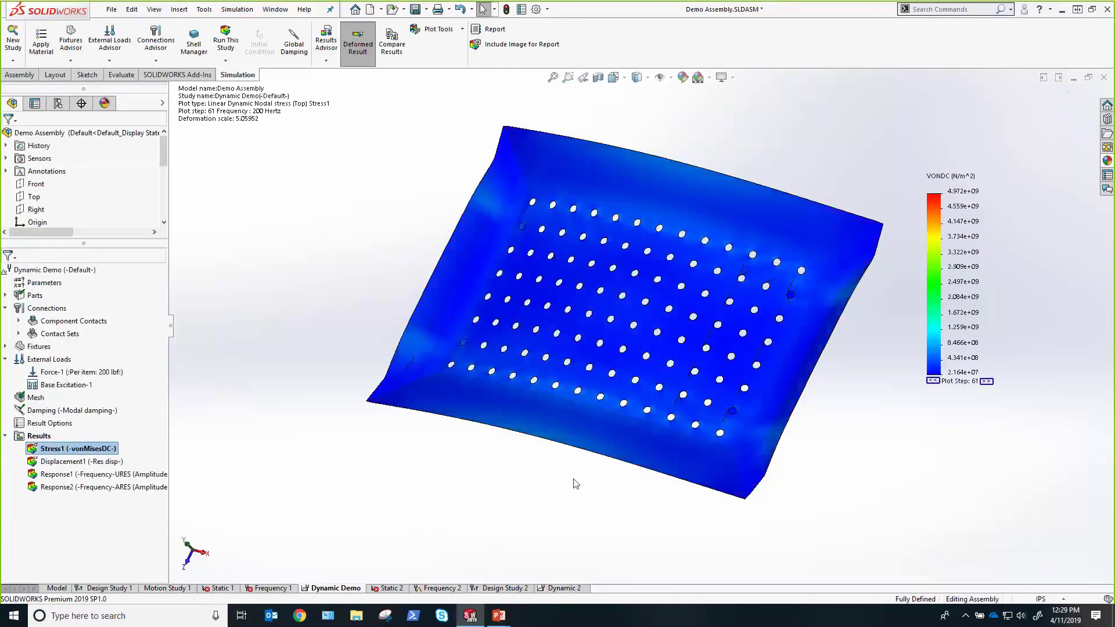
pyautogui.moveTo(574, 484); pyautogui.dragTo(567, 451, button='middle')
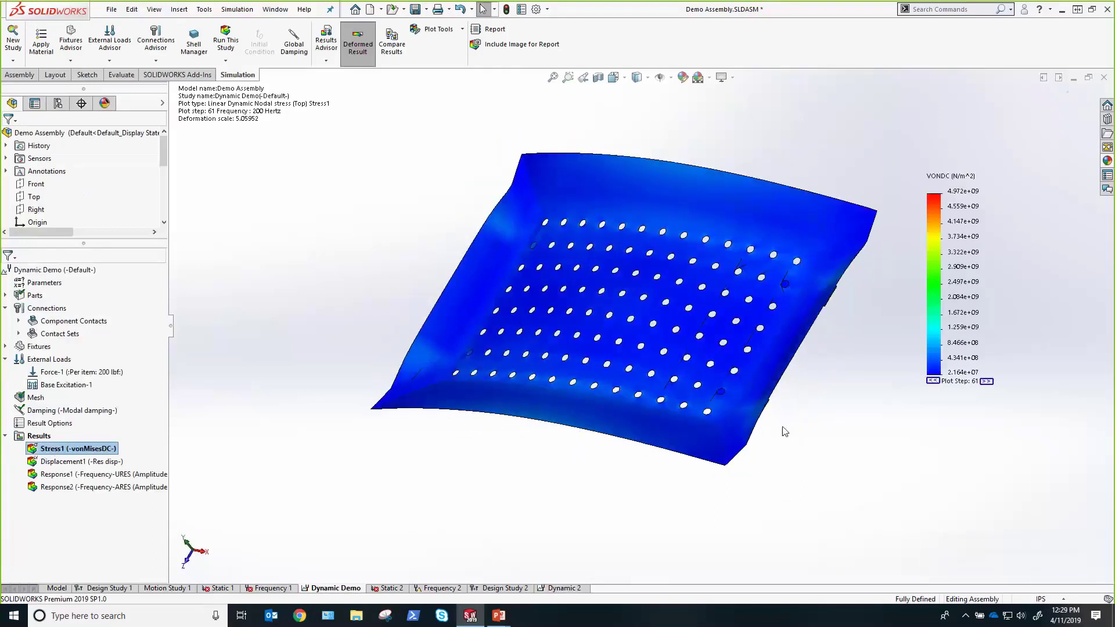
pyautogui.moveTo(779, 359); pyautogui.dragTo(605, 437, button='middle')
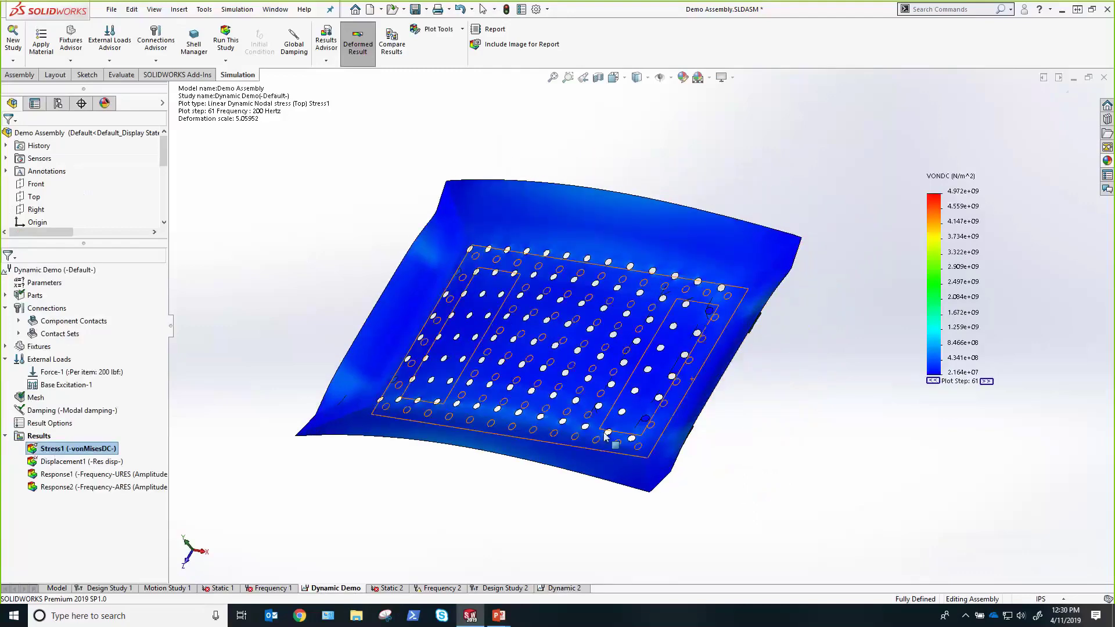
# - Animate the Stress1 plot, observe the deformation from another angle, and close the animation
pyautogui.rightClick(80, 452)
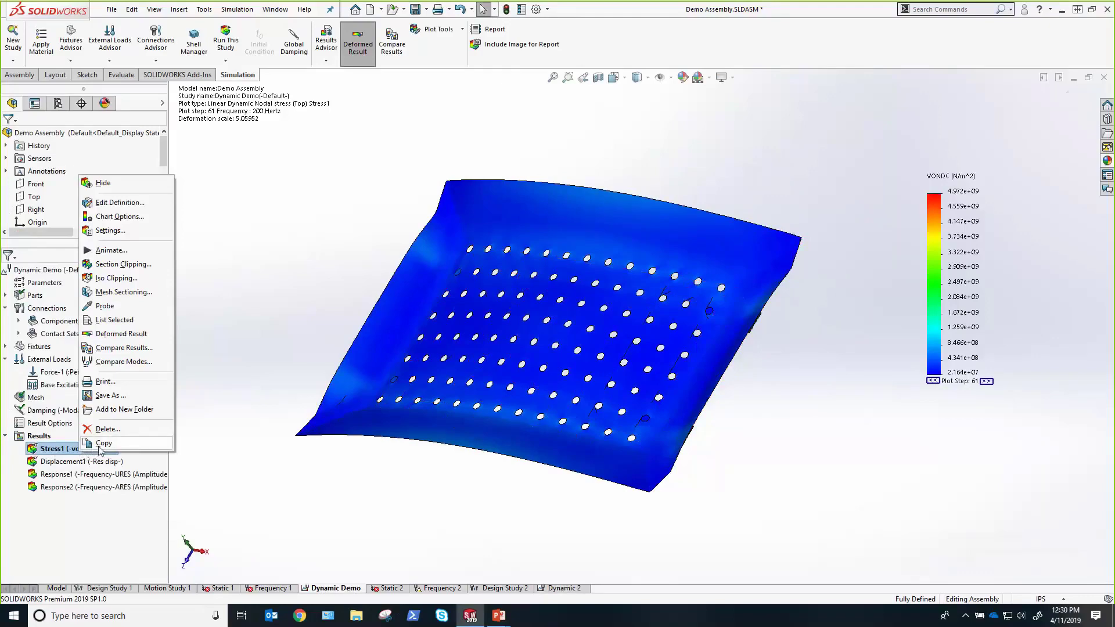
pyautogui.click(108, 250)
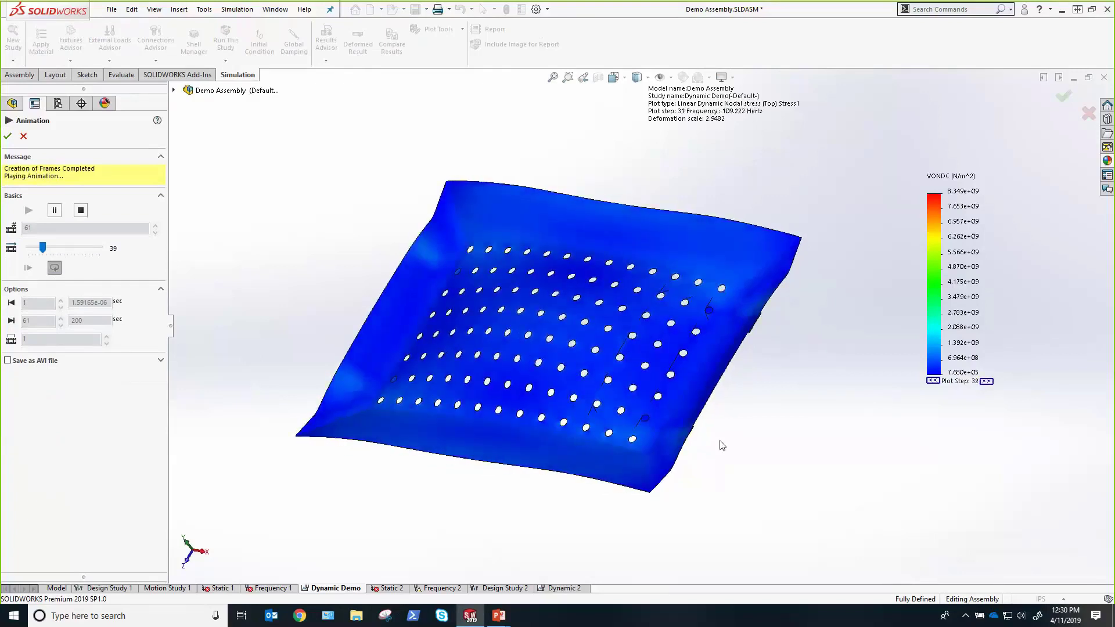
pyautogui.moveTo(719, 445)
pyautogui.mouseDown(button='middle')
pyautogui.moveTo(683, 362)
pyautogui.moveTo(660, 378)
pyautogui.moveTo(657, 441)
pyautogui.moveTo(710, 450)
pyautogui.mouseUp(button='middle')
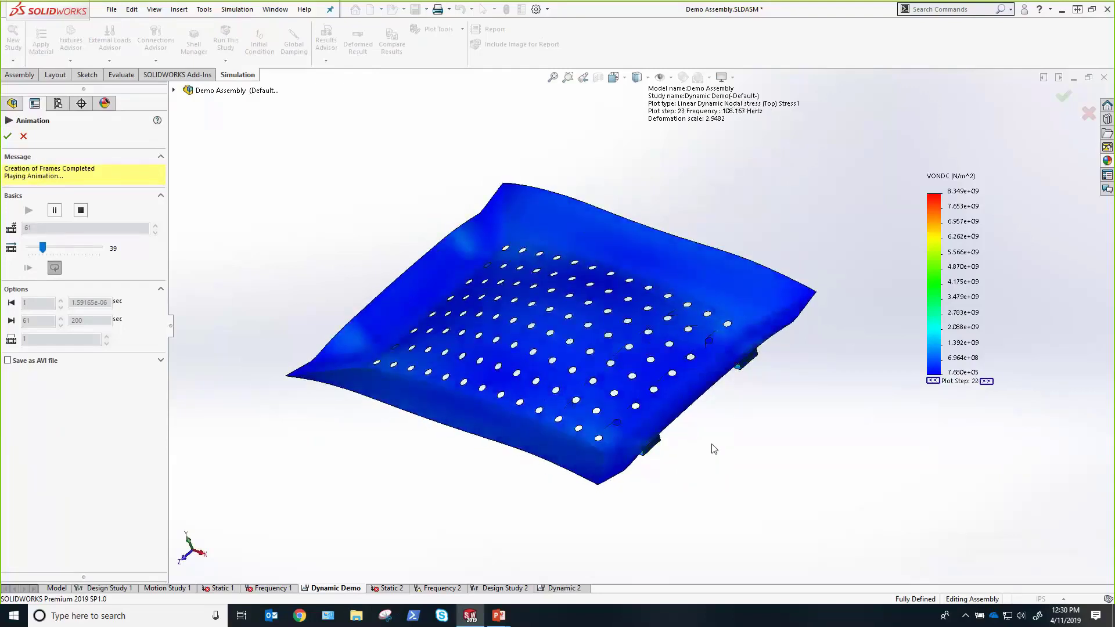
pyautogui.press('Escape')
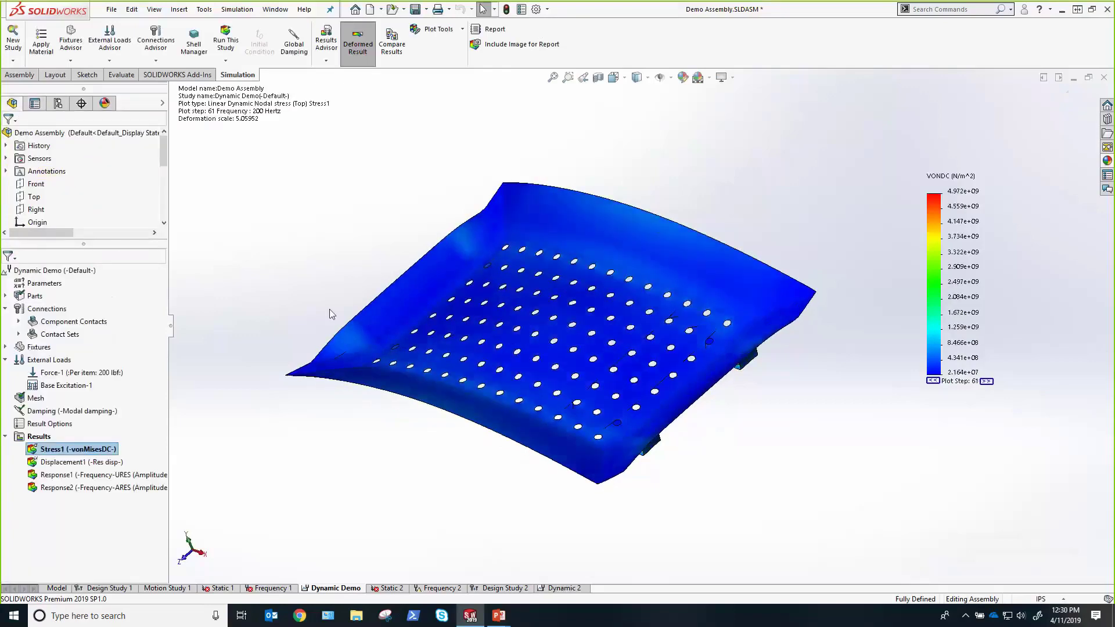
# - Expand the assembly's sensors, then examine the Response1 displacement amplitude graph in an enlarged window and close it
pyautogui.click(5, 159)
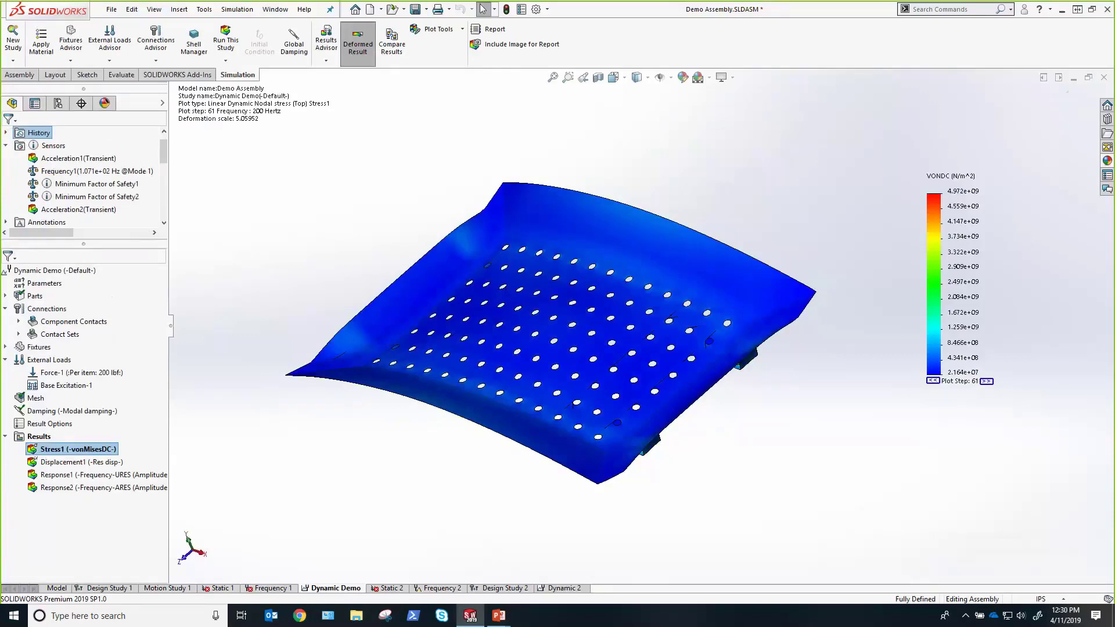
pyautogui.moveTo(94, 212)
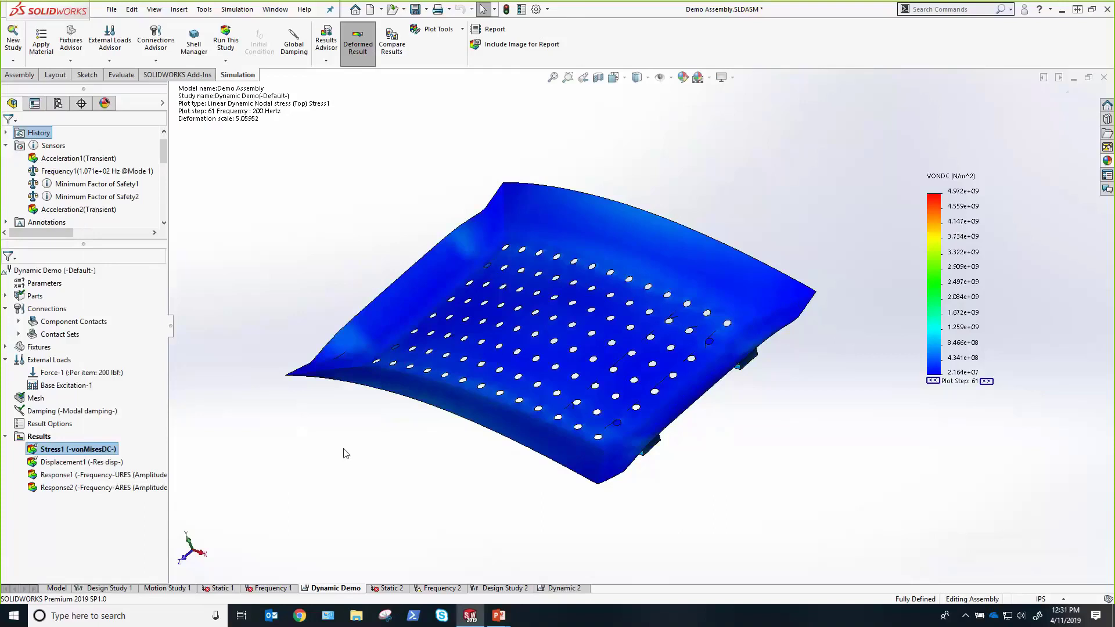
pyautogui.doubleClick(137, 475)
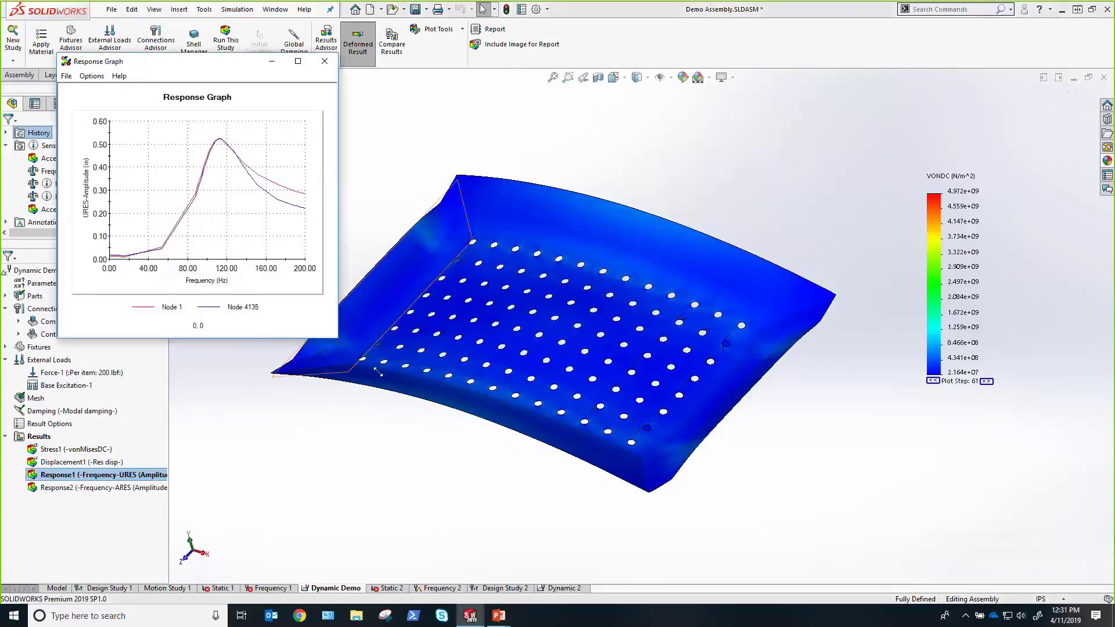
pyautogui.moveTo(337, 338); pyautogui.dragTo(375, 369)
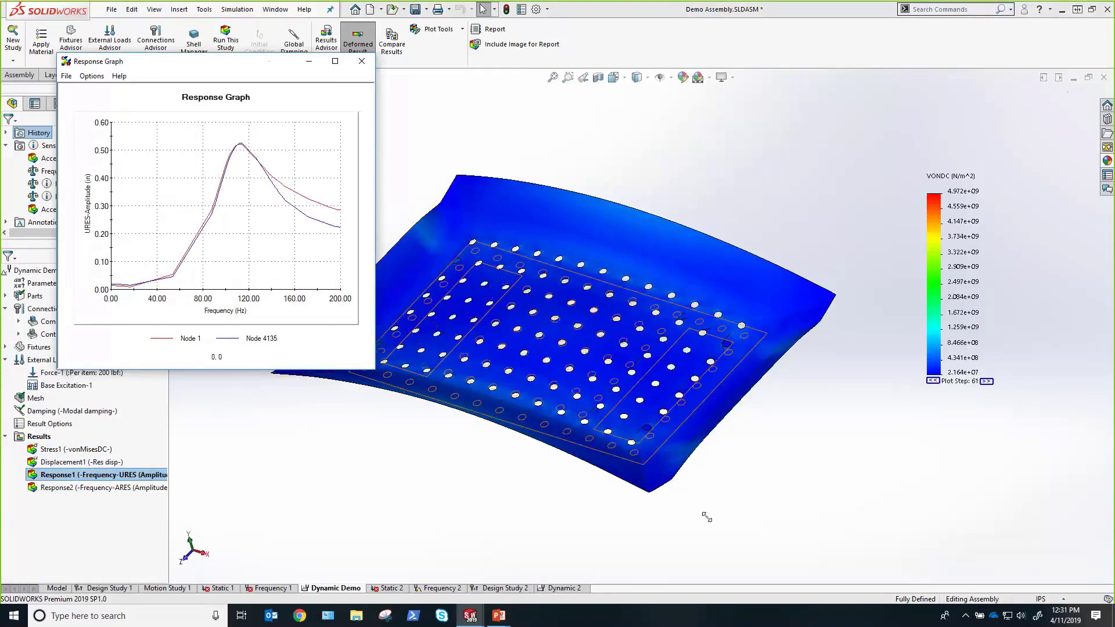
pyautogui.moveTo(706, 517); pyautogui.dragTo(715, 518)
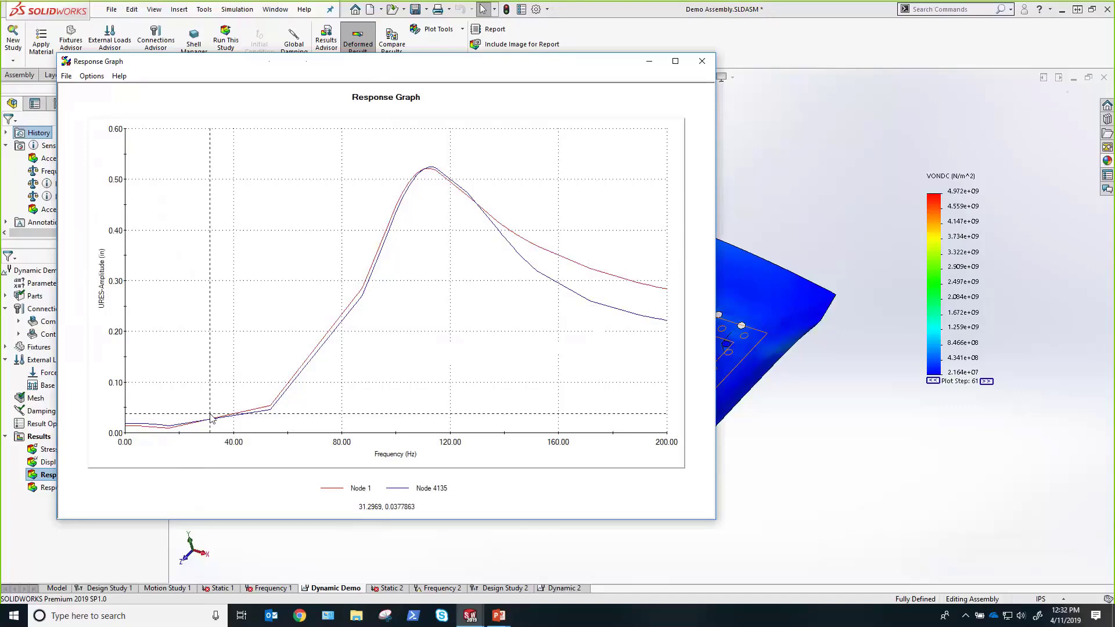
pyautogui.click(702, 61)
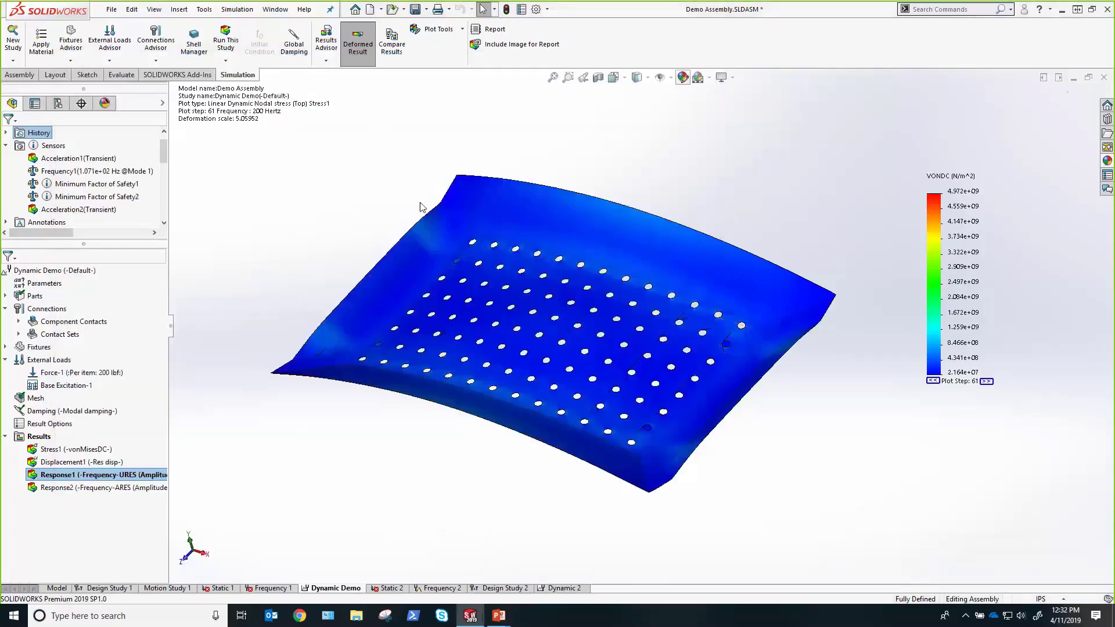
# - Examine the Response2 acceleration amplitude graph in an enlarged window and close it
pyautogui.doubleClick(106, 489)
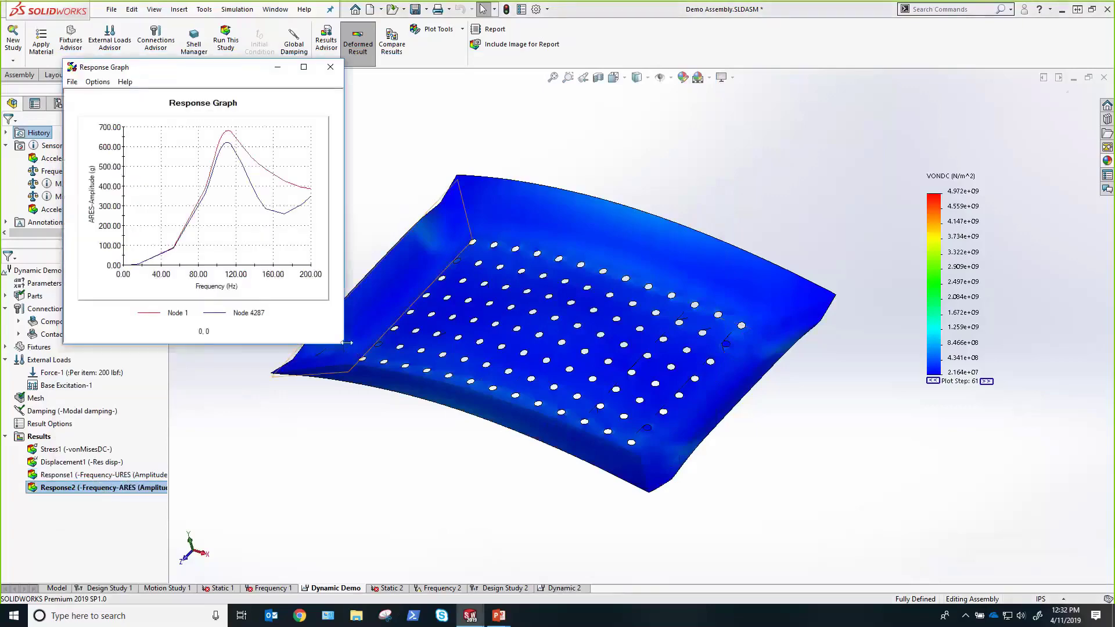
pyautogui.moveTo(344, 344); pyautogui.dragTo(770, 515)
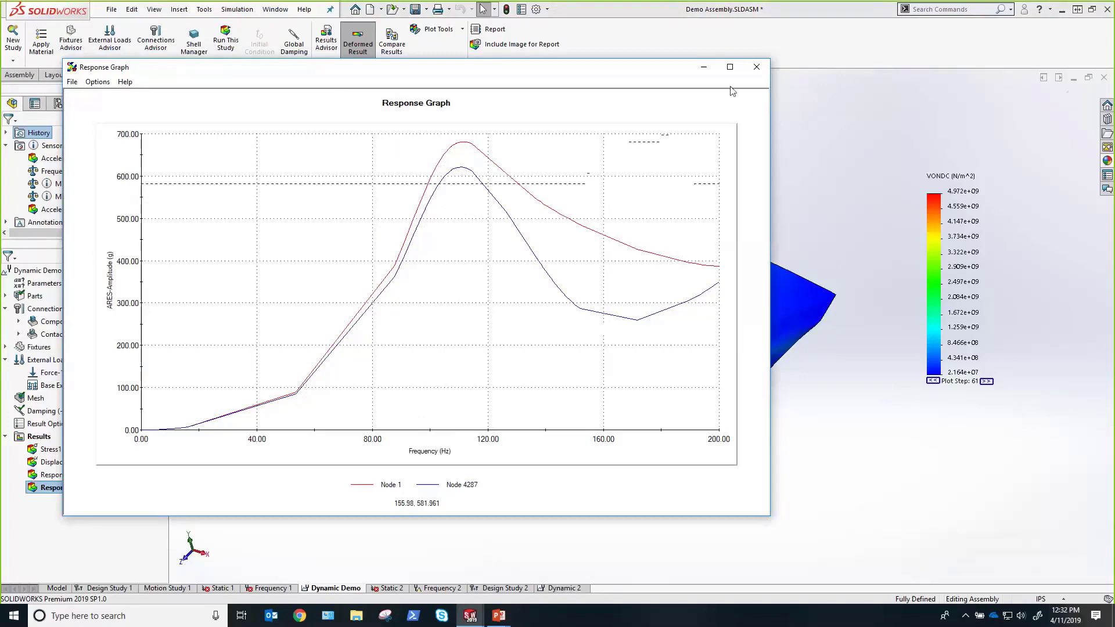
pyautogui.click(761, 68)
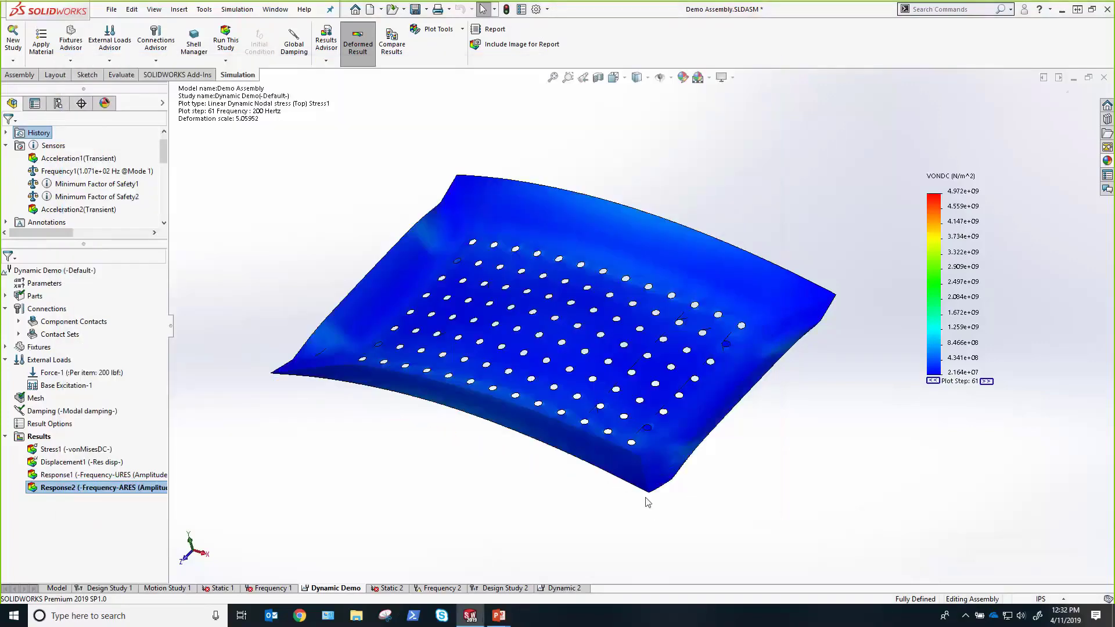